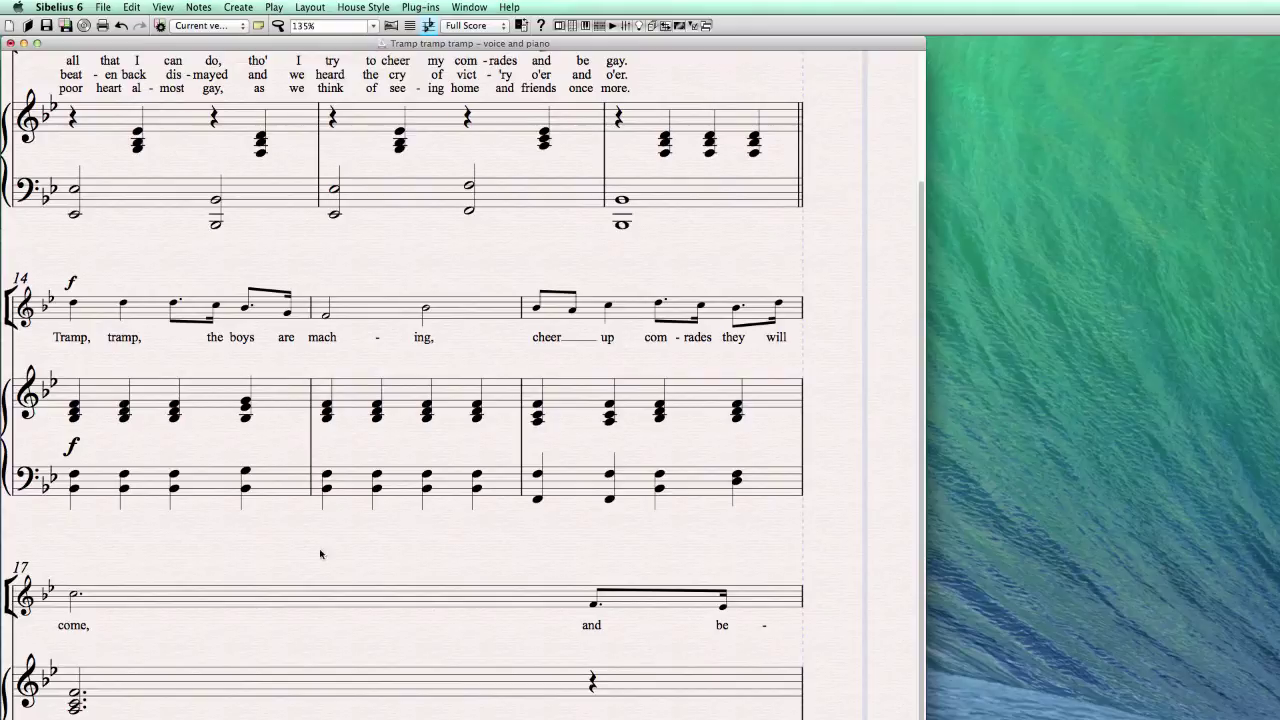
# - Change the second bar 14 lyric from 'tramp,' to 'tram,'
pyautogui.moveTo(350, 546); pyautogui.dragTo(369, 456)
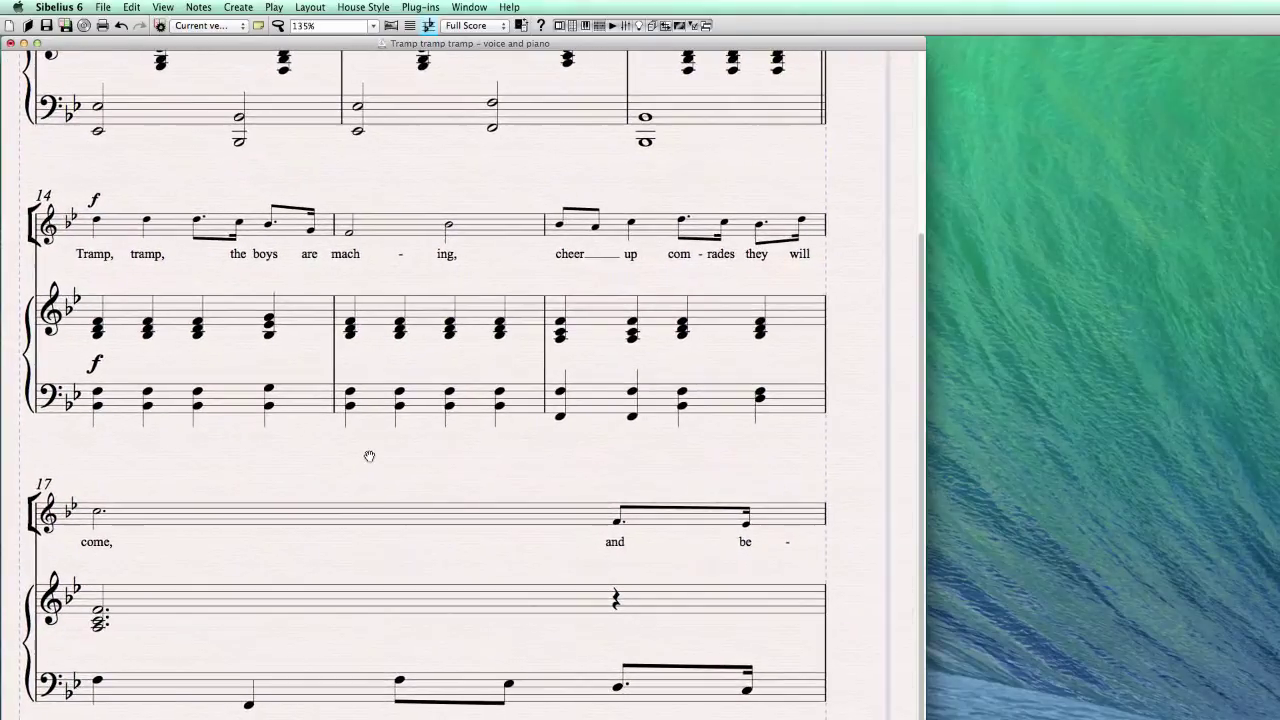
pyautogui.click(103, 258)
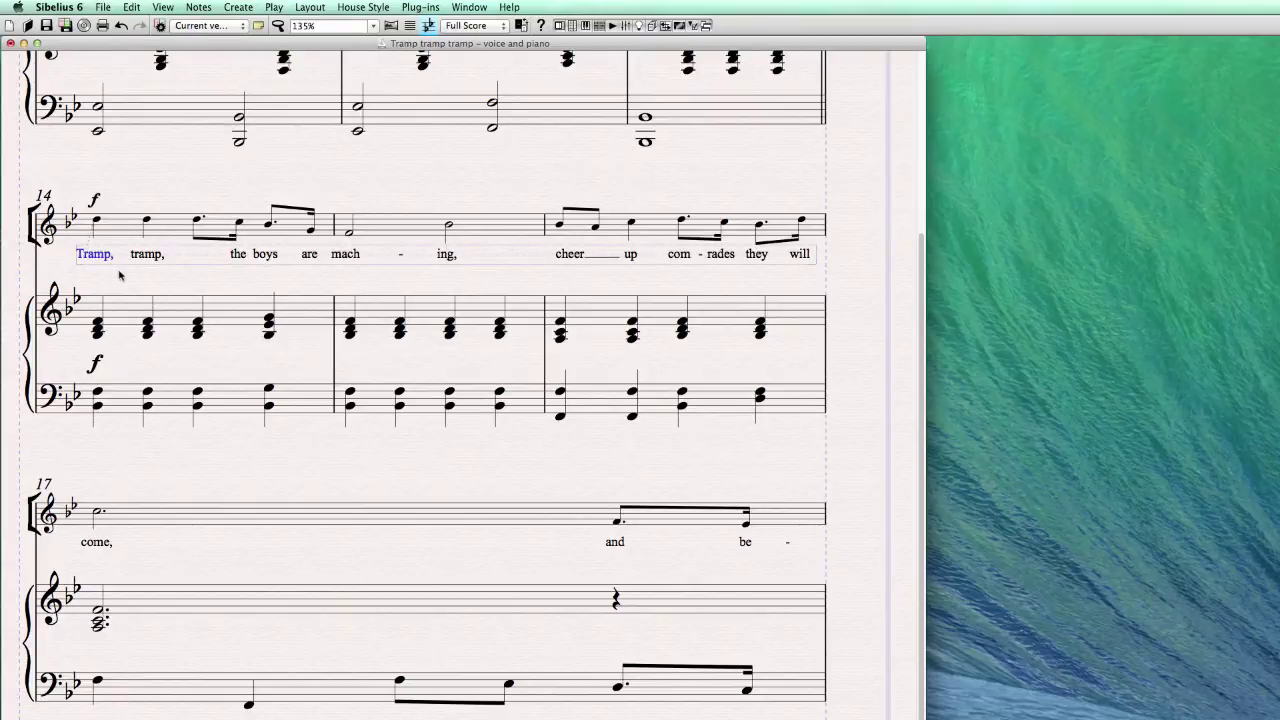
pyautogui.press('Escape')
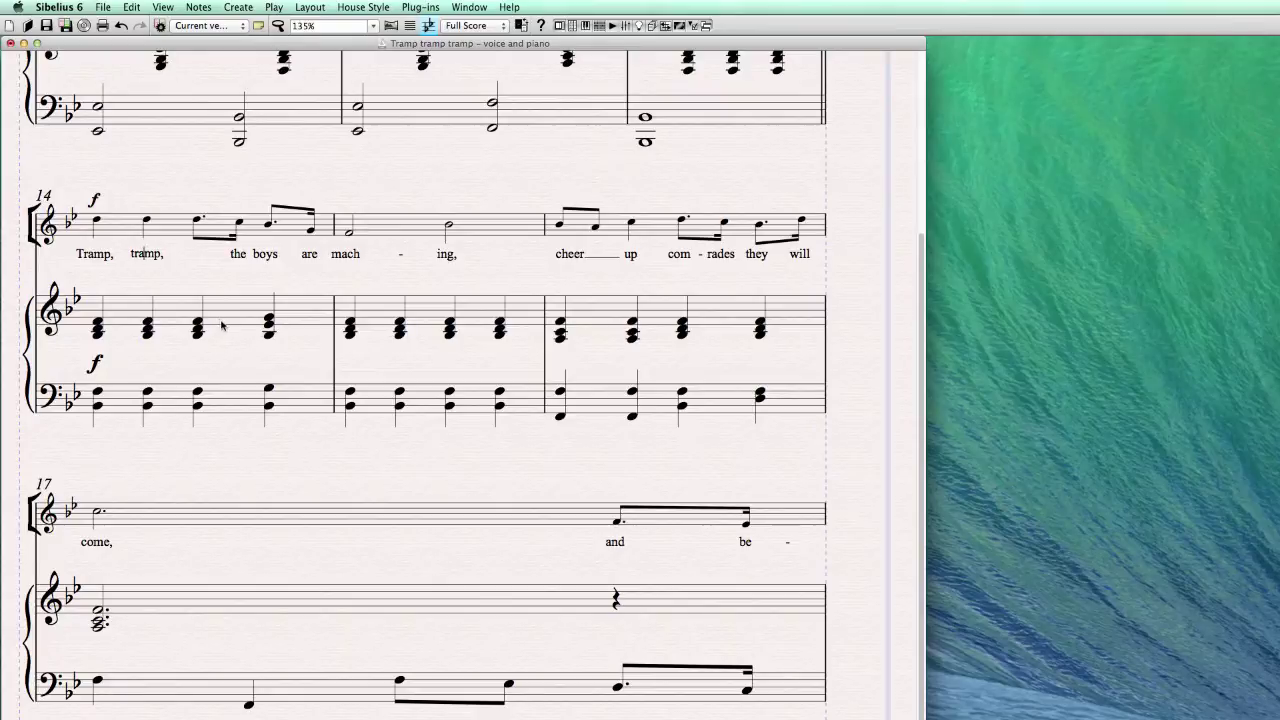
pyautogui.doubleClick(147, 257)
pyautogui.press('BackSpace')
pyautogui.click(148, 254)
pyautogui.click(151, 267)
pyautogui.click(150, 256)
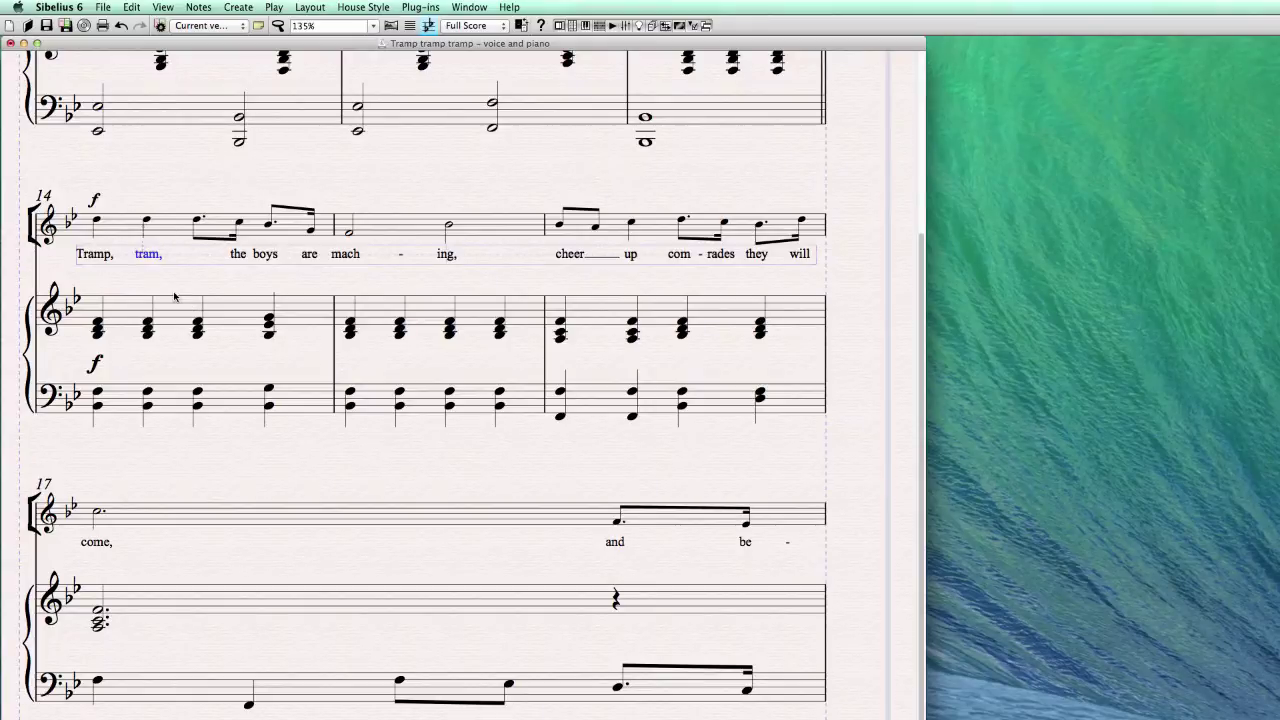
pyautogui.press('Return')
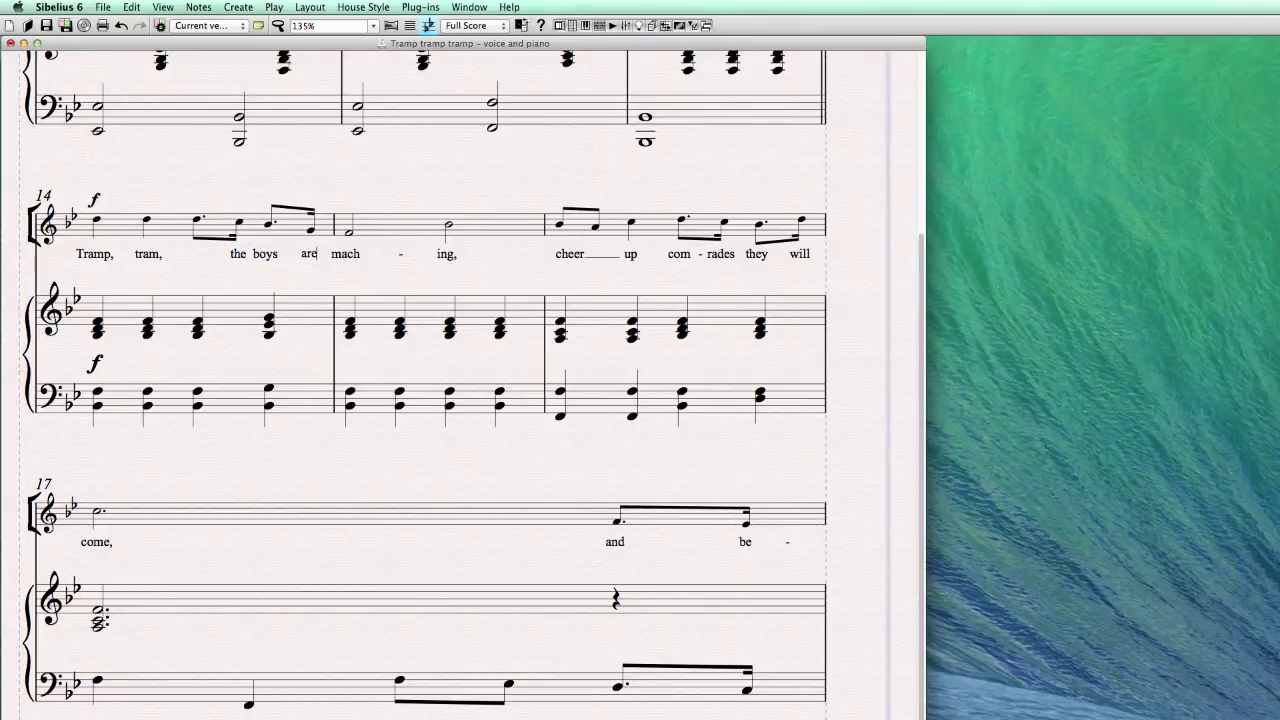
# - Open the lyric 'mach' for editing and close it unchanged
pyautogui.doubleClick(333, 253)
pyautogui.press('Escape')
pyautogui.doubleClick(346, 253)
pyautogui.press('Escape')
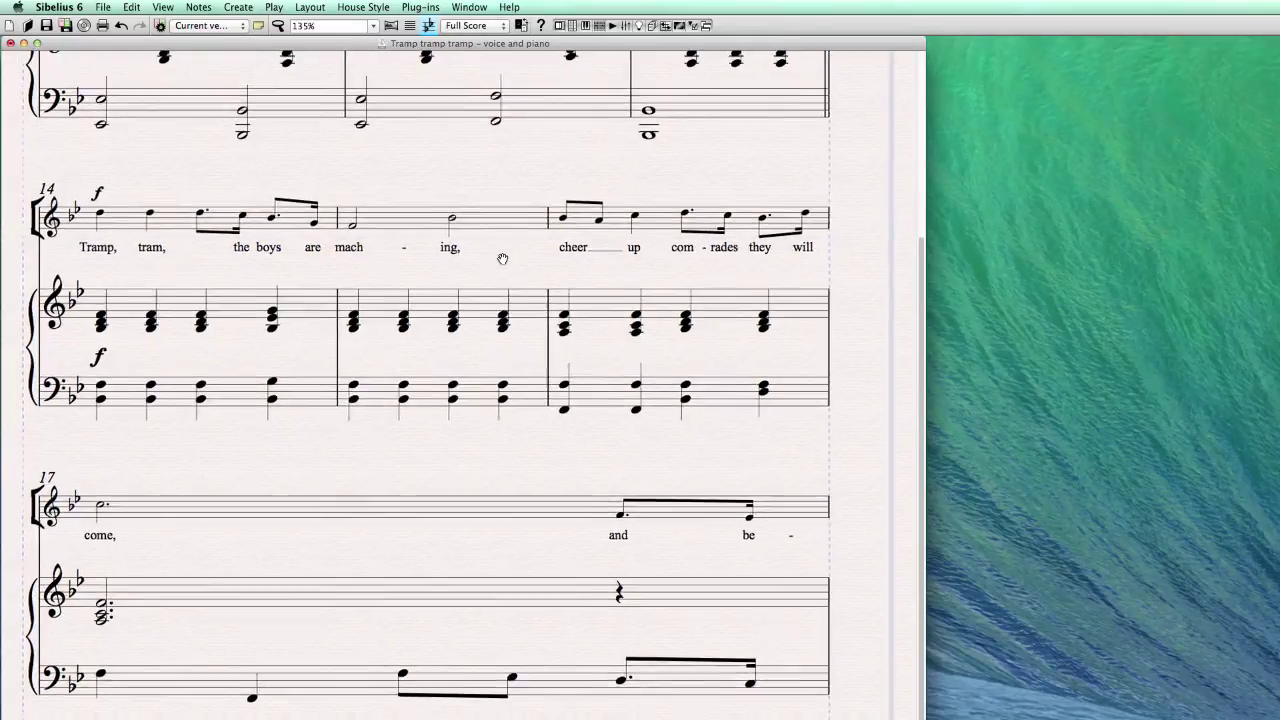
# - Delete the 'com-' syllable before 'rades' in bar 16
pyautogui.scroll(-1, 500, 265)
pyautogui.click(571, 250)
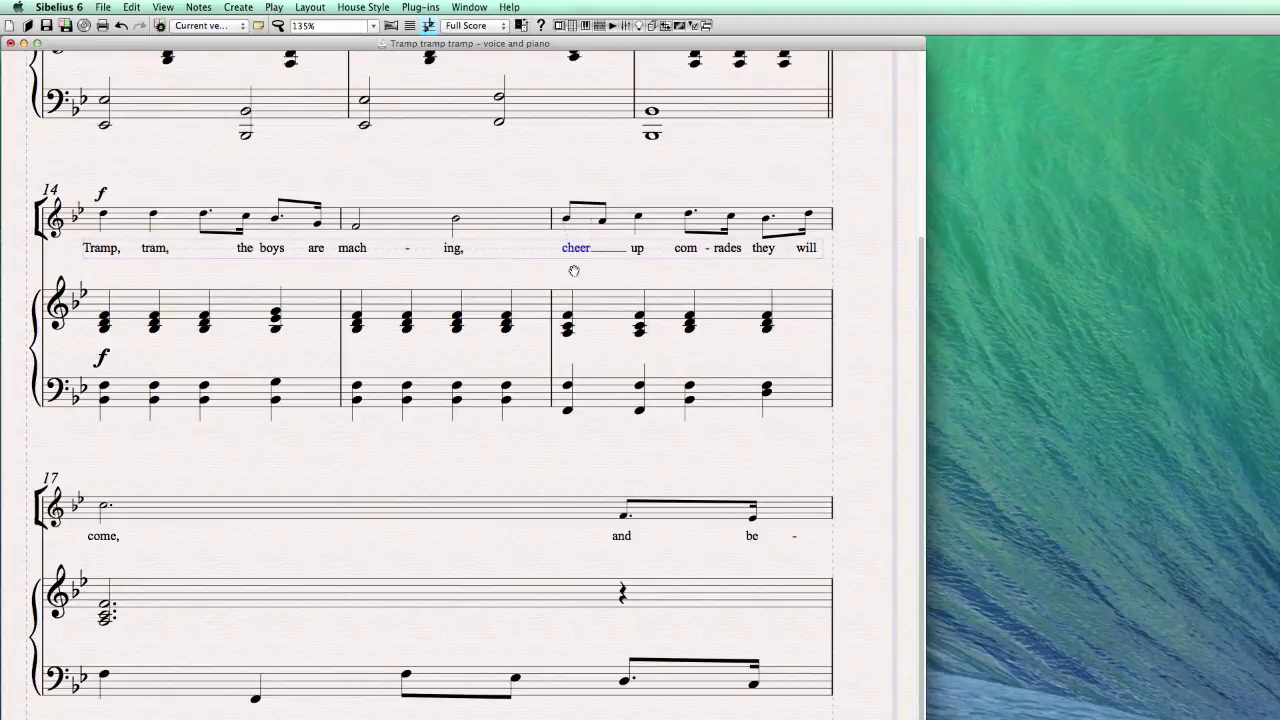
pyautogui.click(597, 271)
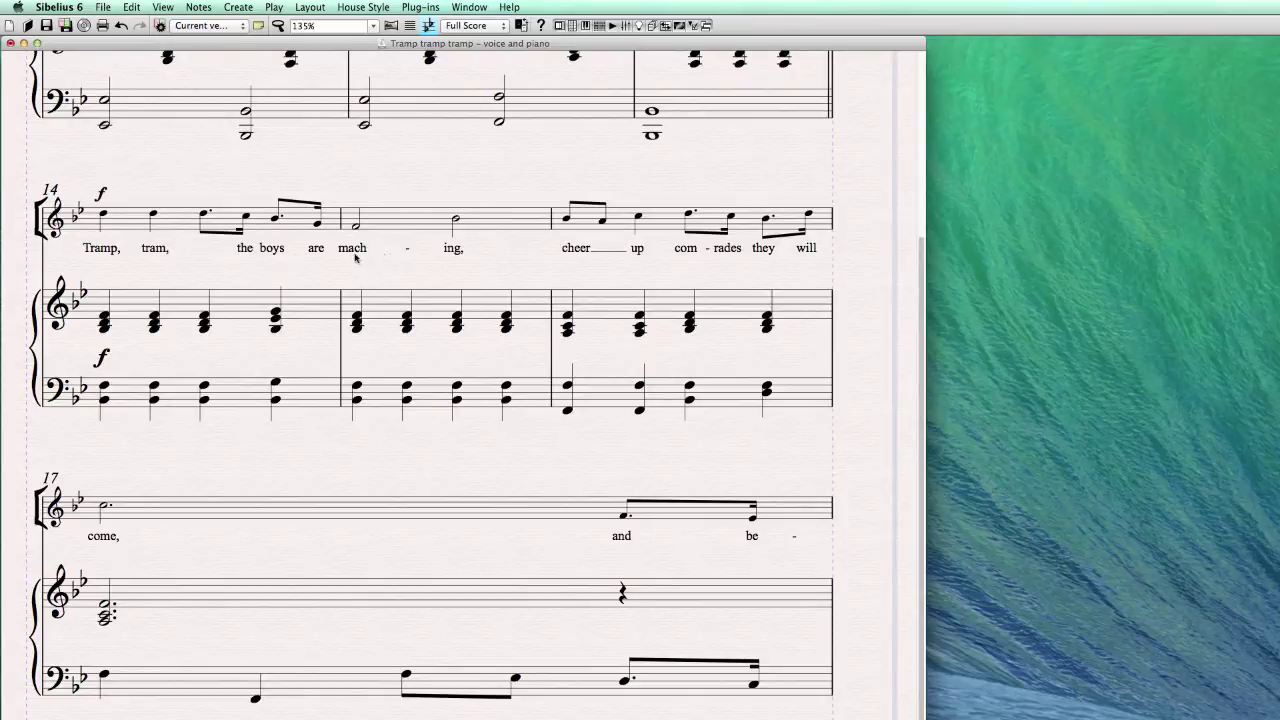
pyautogui.click(354, 250)
pyautogui.click(578, 250)
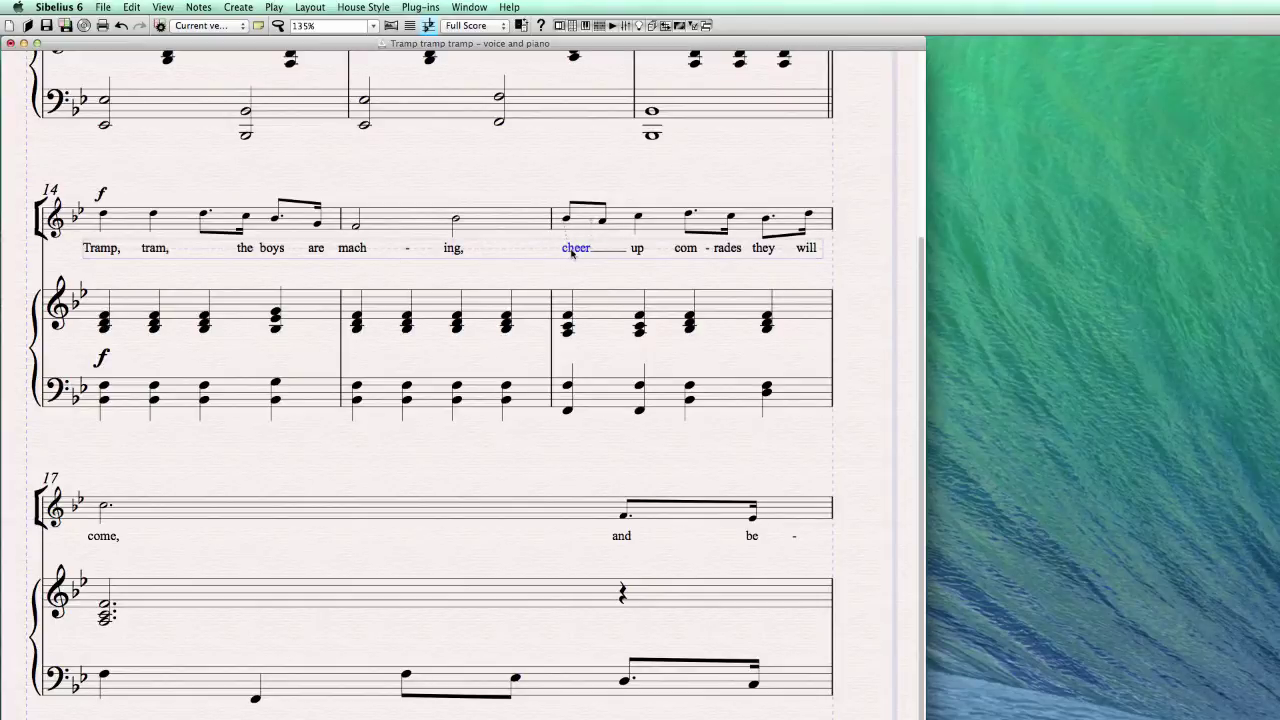
pyautogui.click(638, 249)
pyautogui.click(690, 250)
pyautogui.press('BackSpace')
# - Reposition the lyric 'up' along the bar 16 notes
pyautogui.click(640, 252)
pyautogui.hotkey('alt', 'Right')
pyautogui.press('Escape')
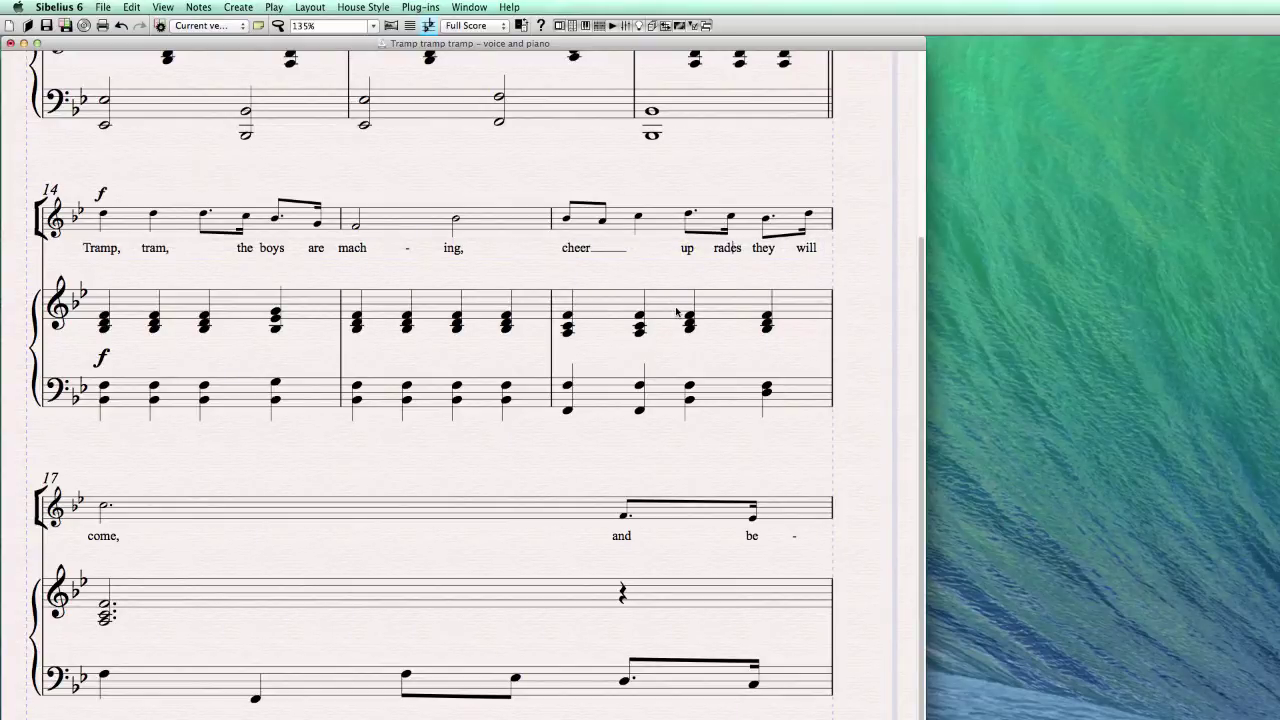
pyautogui.click(687, 250)
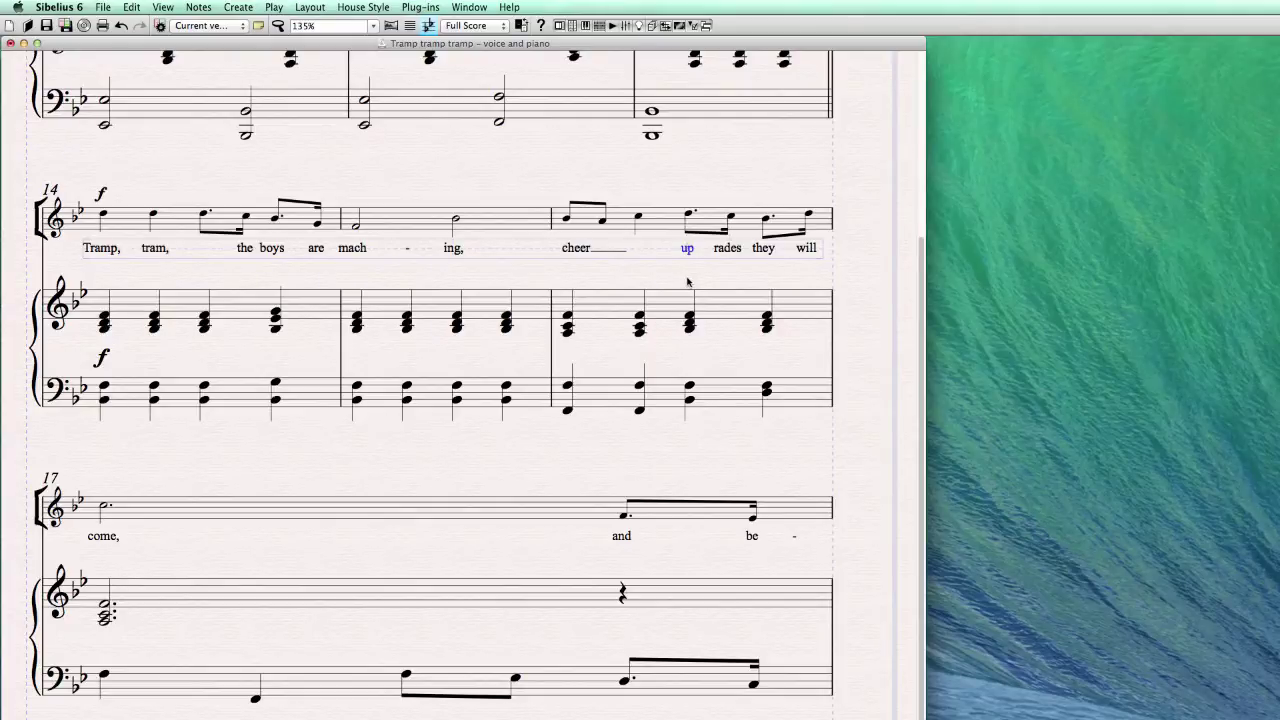
pyautogui.press('Delete')
pyautogui.hotkey('alt', 'Right')
pyautogui.hotkey('alt', 'Right')
pyautogui.press('Right')
# - Remove the hyphen after the lyric 'mach'
pyautogui.click(407, 249)
pyautogui.press('BackSpace')
pyautogui.press('Escape')
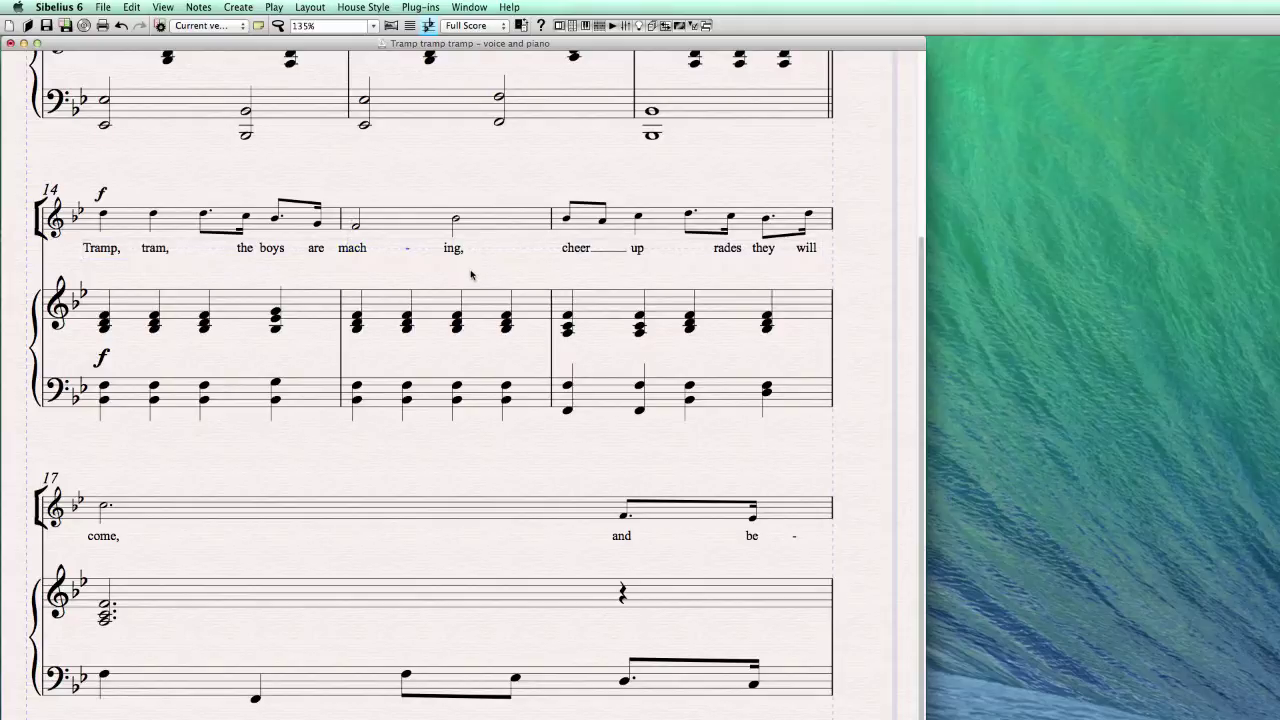
# - Check 'cheer' and 'mach' in edit mode, then drag 'cheer' slightly left
pyautogui.doubleClick(570, 249)
pyautogui.press('Escape')
pyautogui.doubleClick(360, 250)
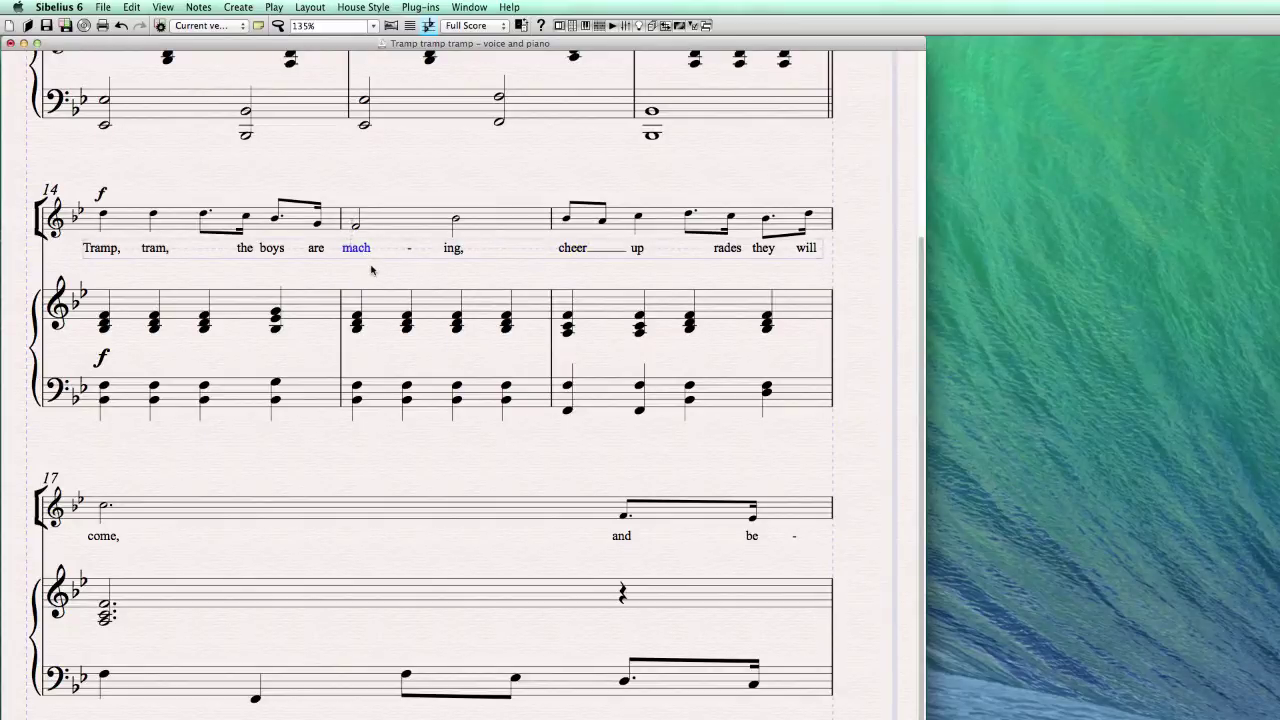
pyautogui.press('Escape')
pyautogui.doubleClick(362, 250)
pyautogui.press('Escape')
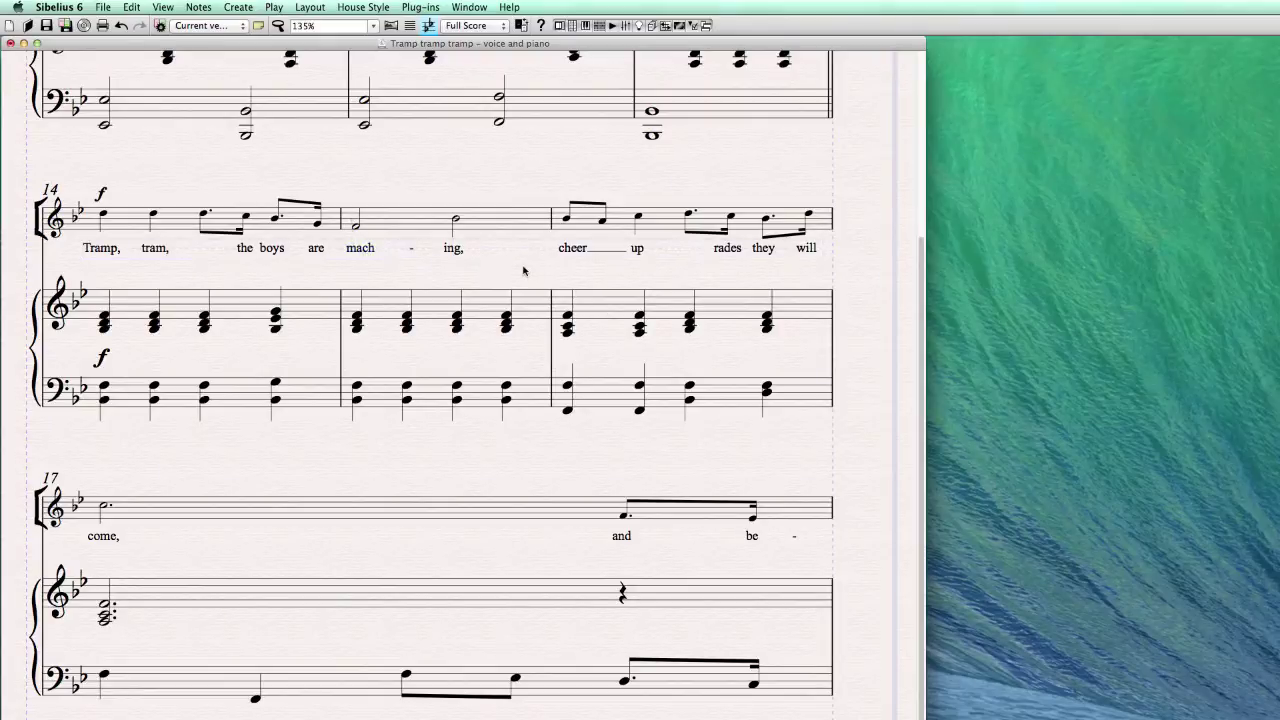
pyautogui.moveTo(575, 250)
pyautogui.mouseDown()
pyautogui.moveTo(546, 253)
pyautogui.moveTo(603, 253)
pyautogui.moveTo(556, 253)
pyautogui.moveTo(567, 254)
pyautogui.mouseUp()
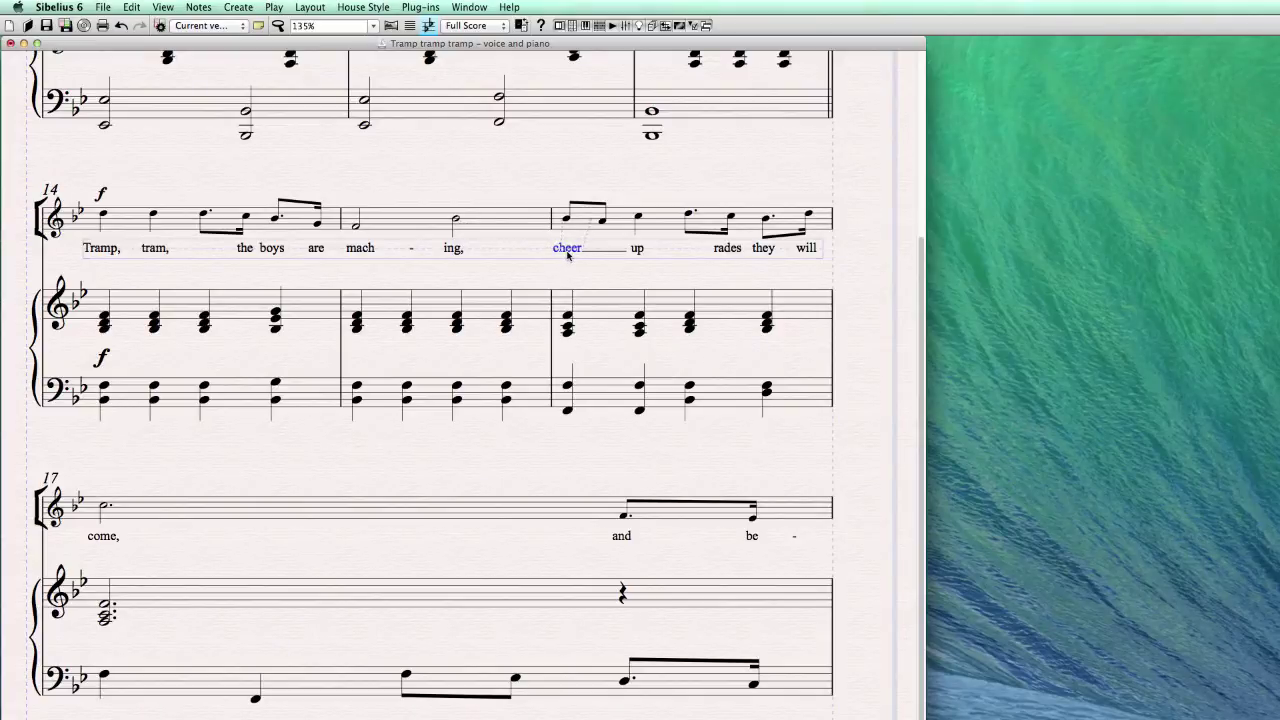
# - Nudge the lyric 'Tramp,' slightly right and back left
pyautogui.click(576, 270)
pyautogui.click(532, 239)
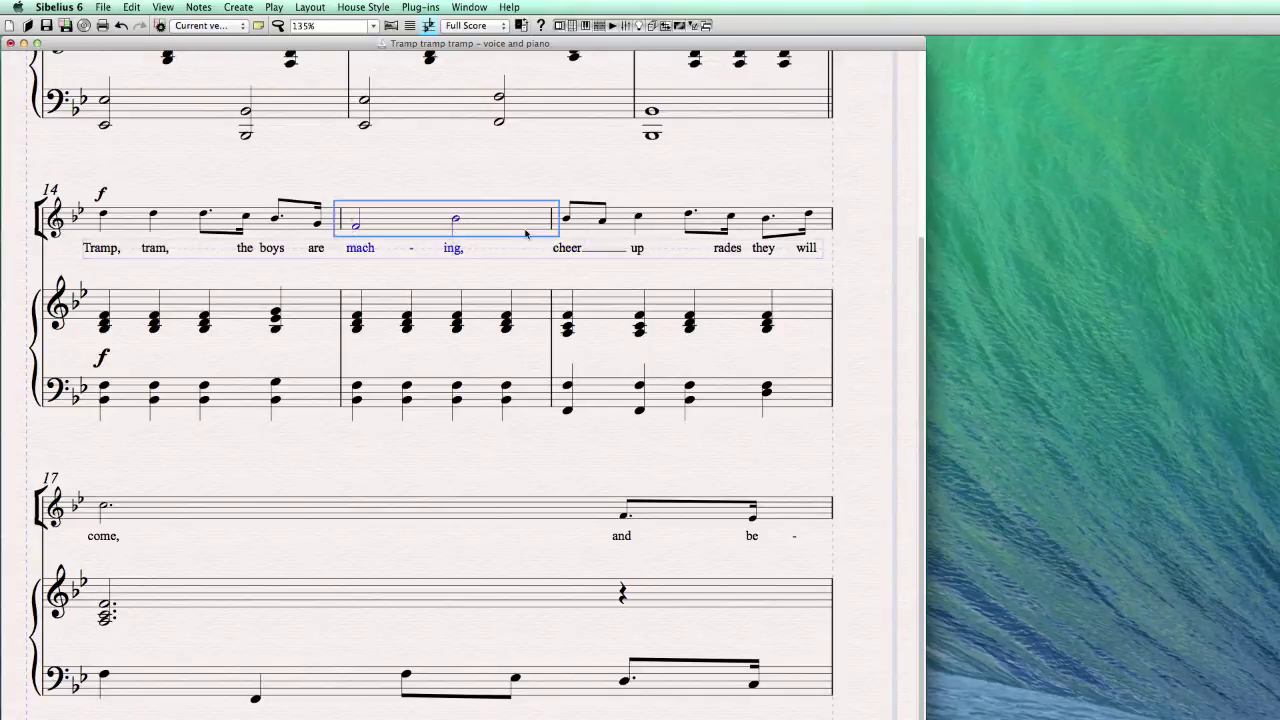
pyautogui.click(492, 286)
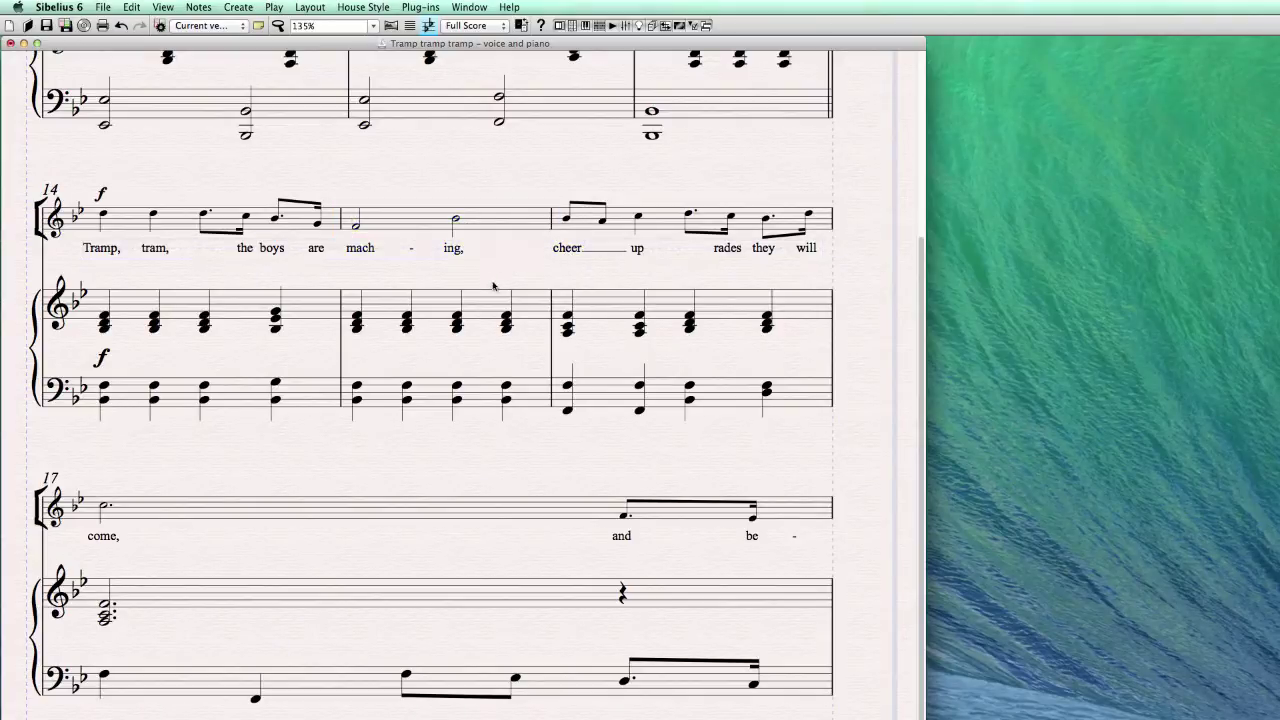
pyautogui.click(109, 250)
pyautogui.moveTo(115, 251); pyautogui.dragTo(120, 251)
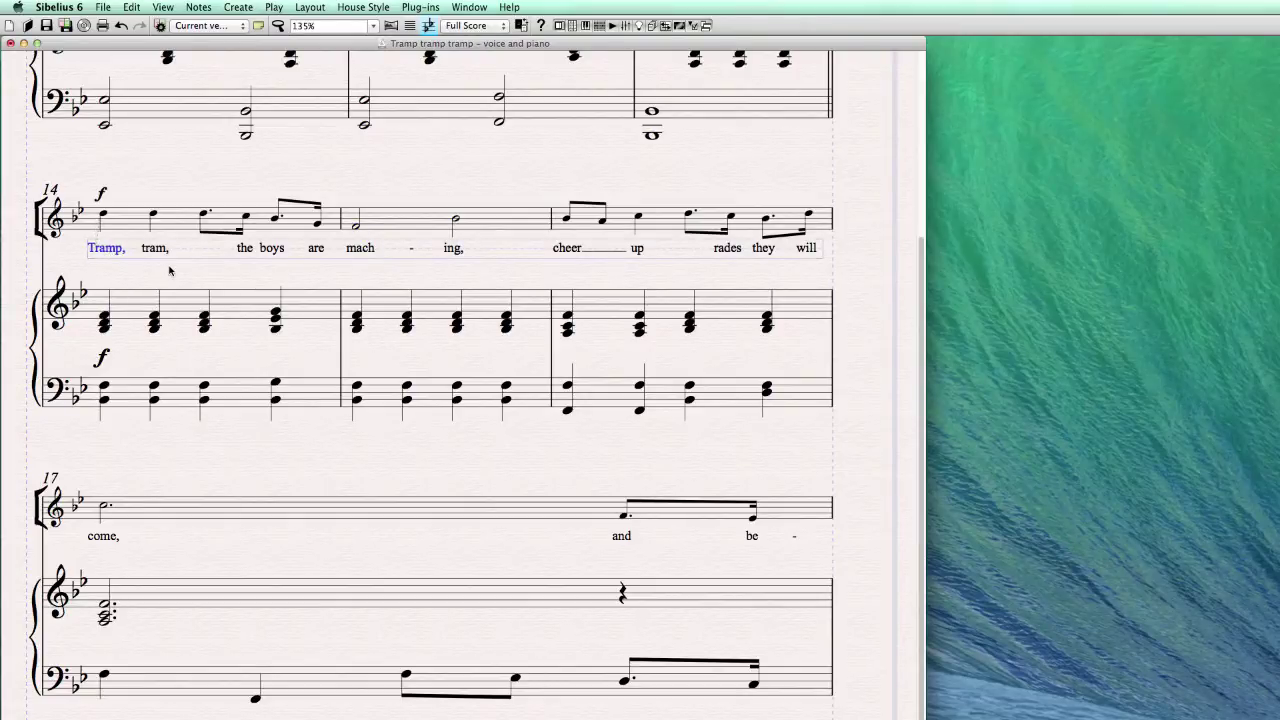
pyautogui.press('Escape')
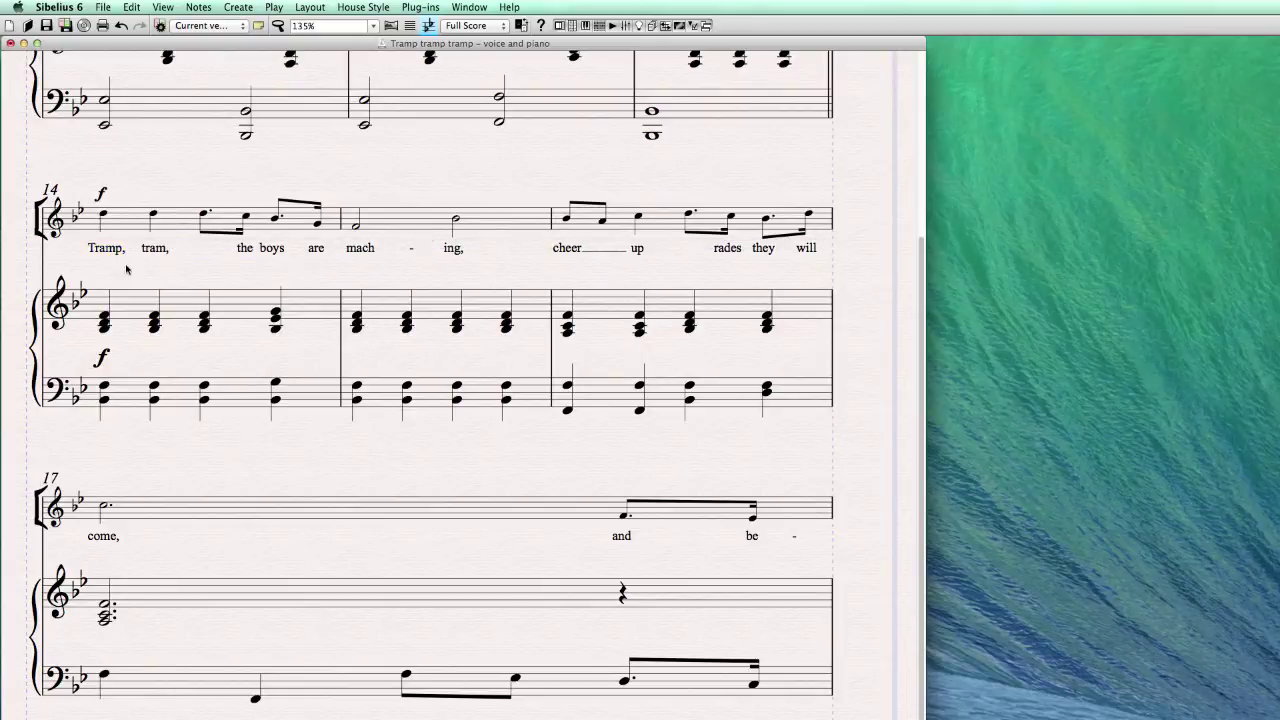
pyautogui.moveTo(106, 250); pyautogui.dragTo(104, 257)
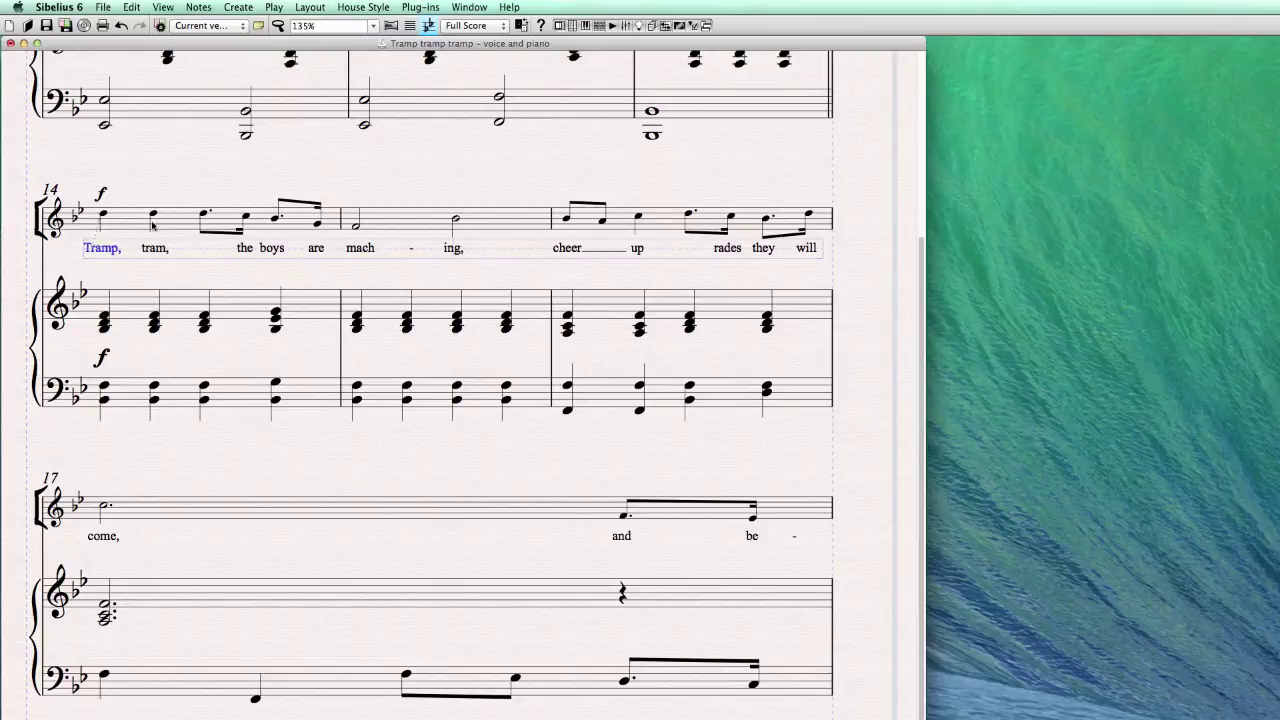
# - Apply Layout > Reset Position to bar 14, then to bar 15
pyautogui.click(137, 227)
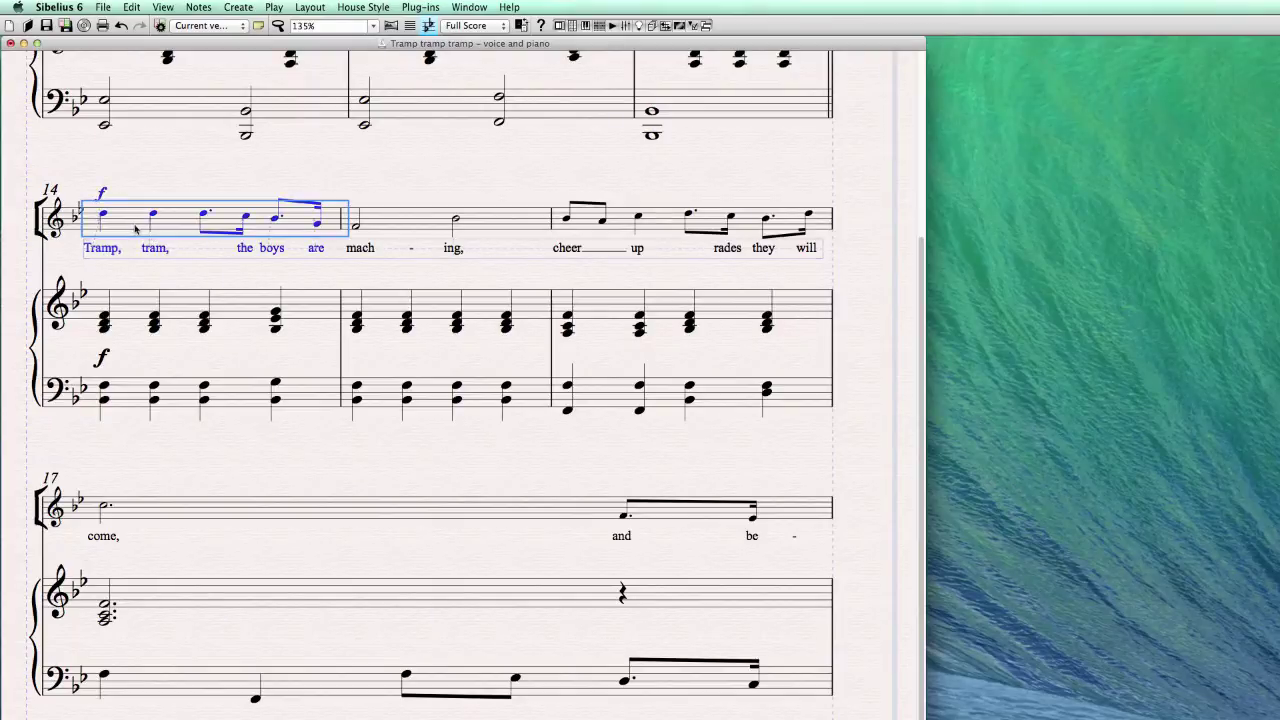
pyautogui.click(311, 8)
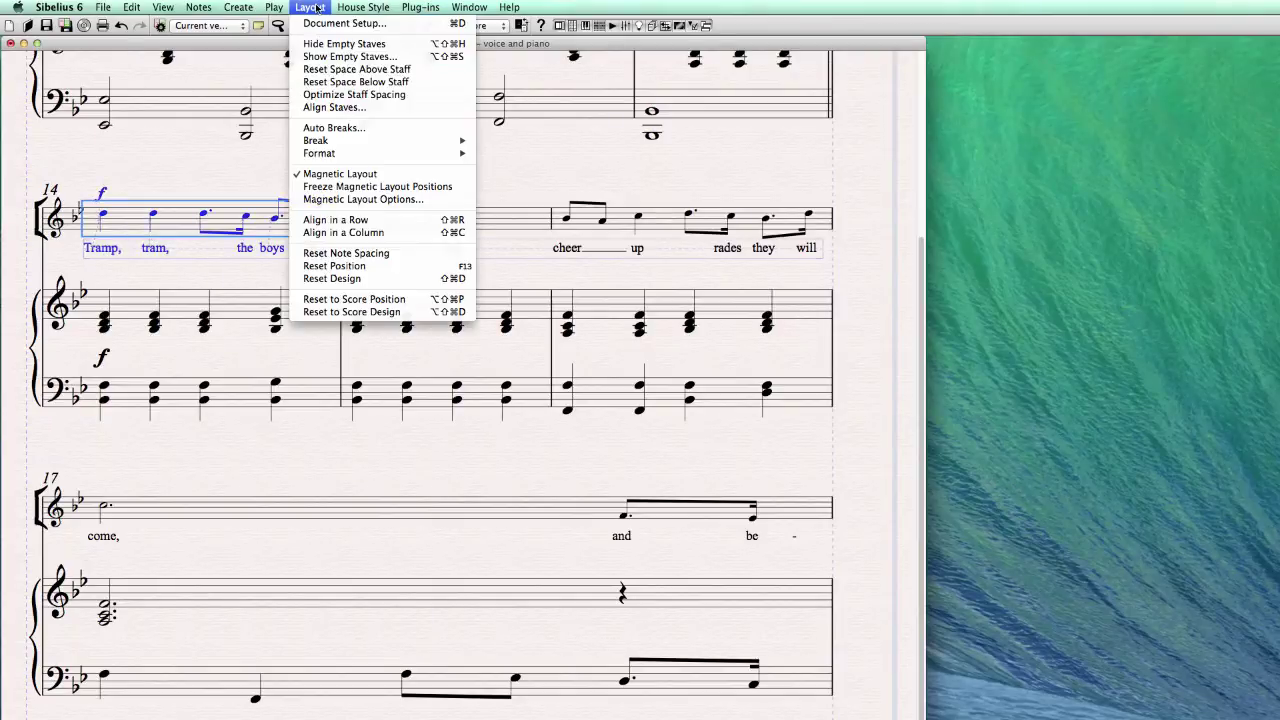
pyautogui.click(392, 266)
pyautogui.press('Escape')
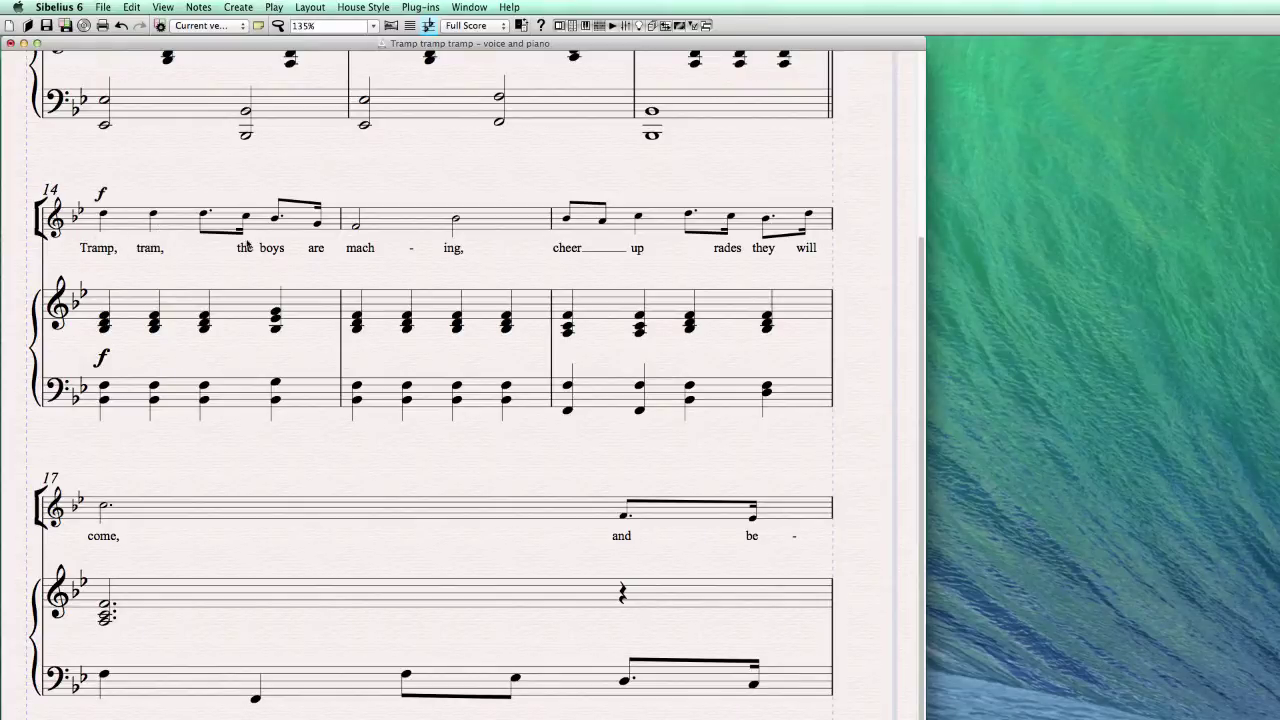
pyautogui.click(396, 232)
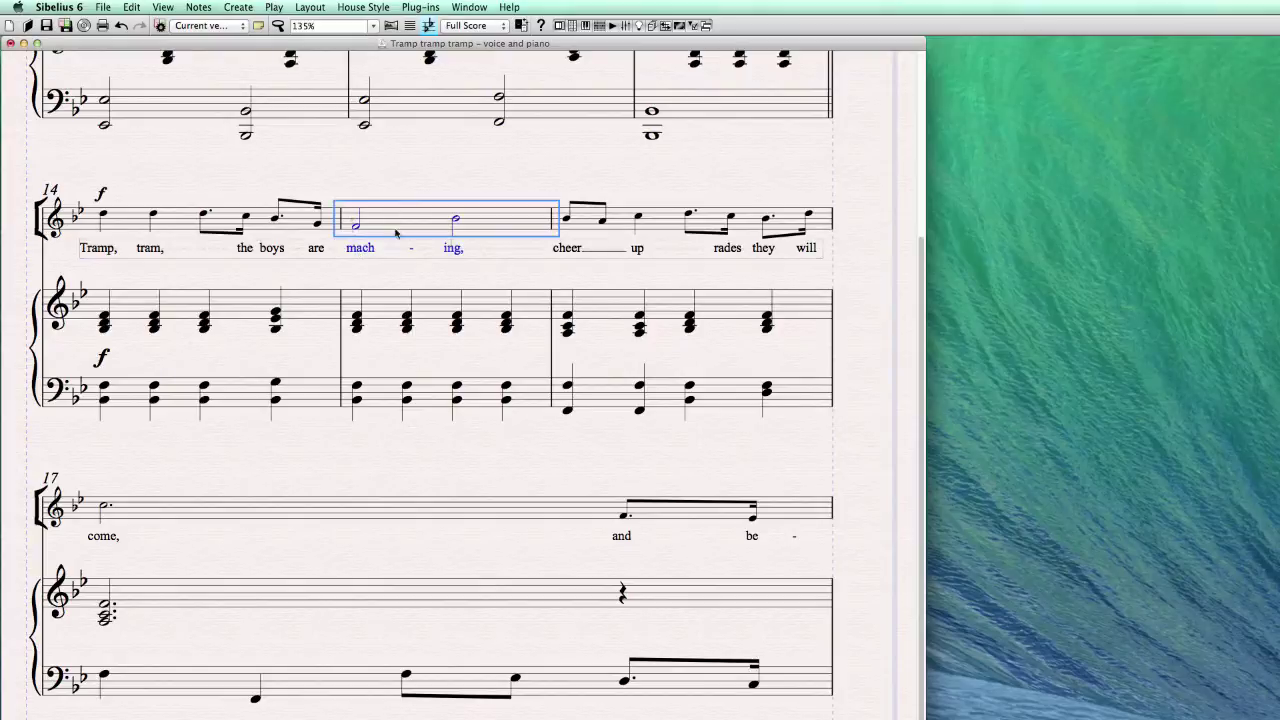
pyautogui.click(308, 9)
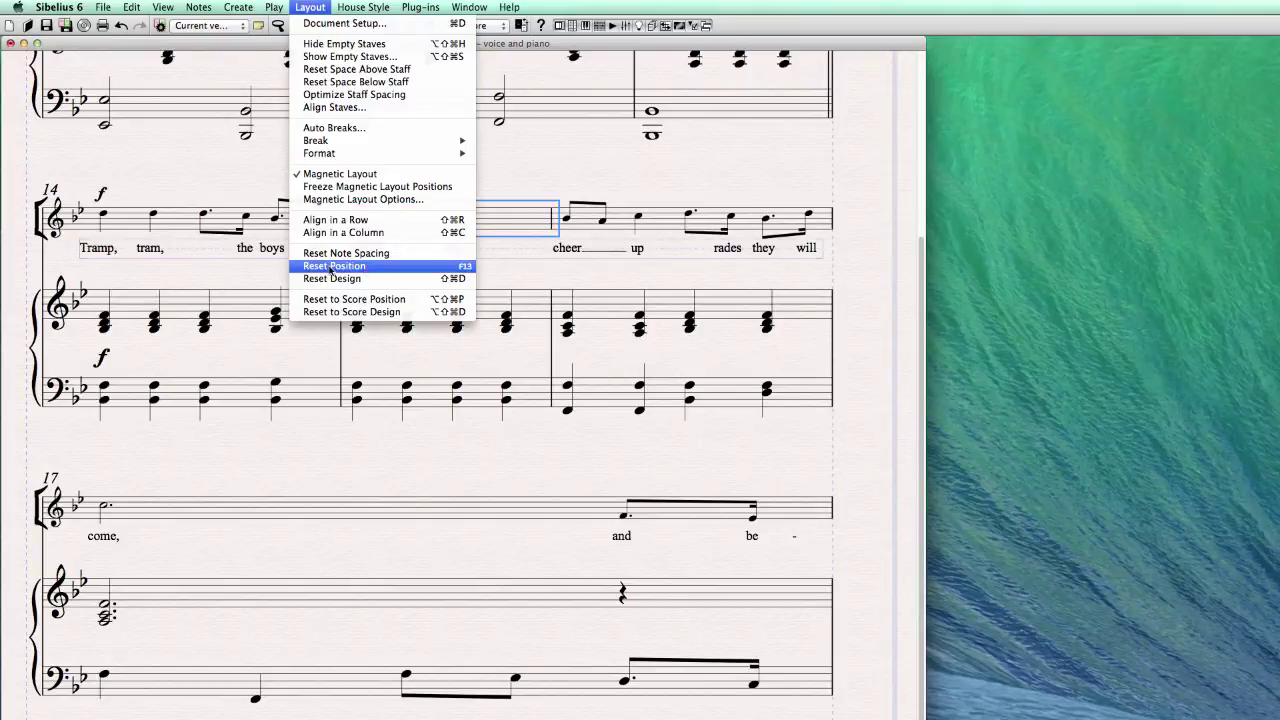
pyautogui.click(415, 266)
pyautogui.press('Escape')
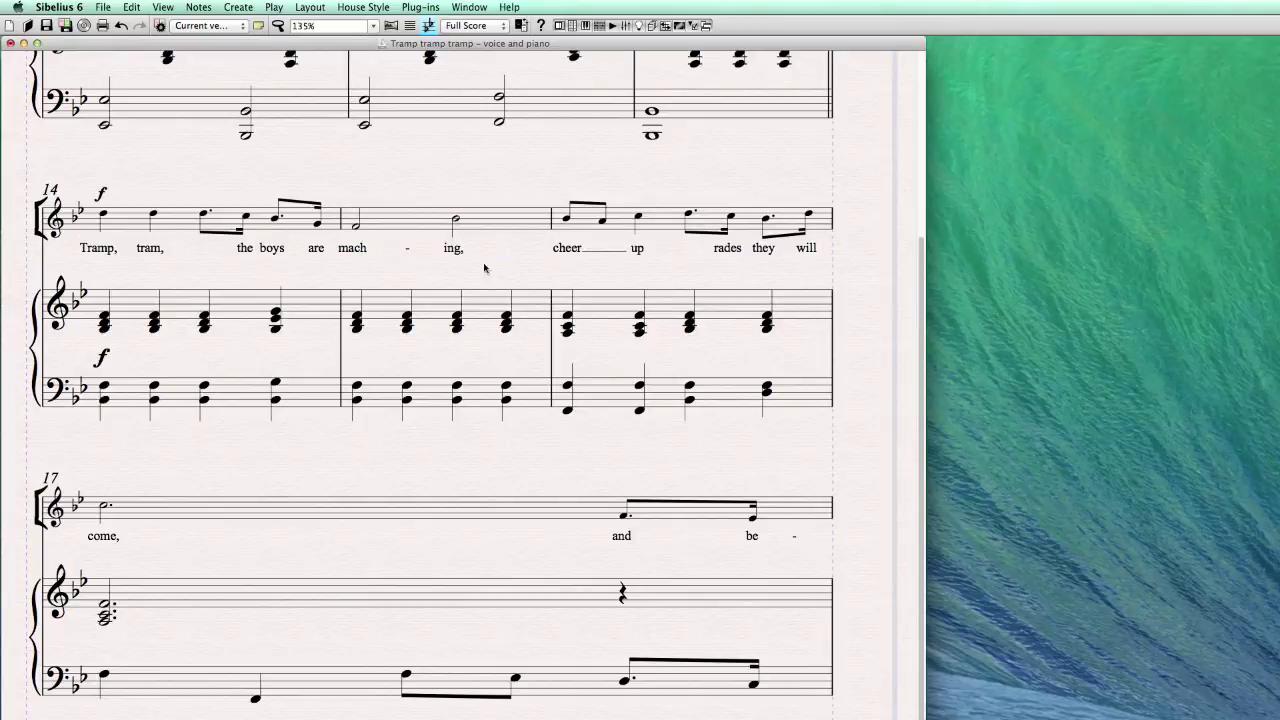
pyautogui.moveTo(612, 265); pyautogui.dragTo(510, 268)
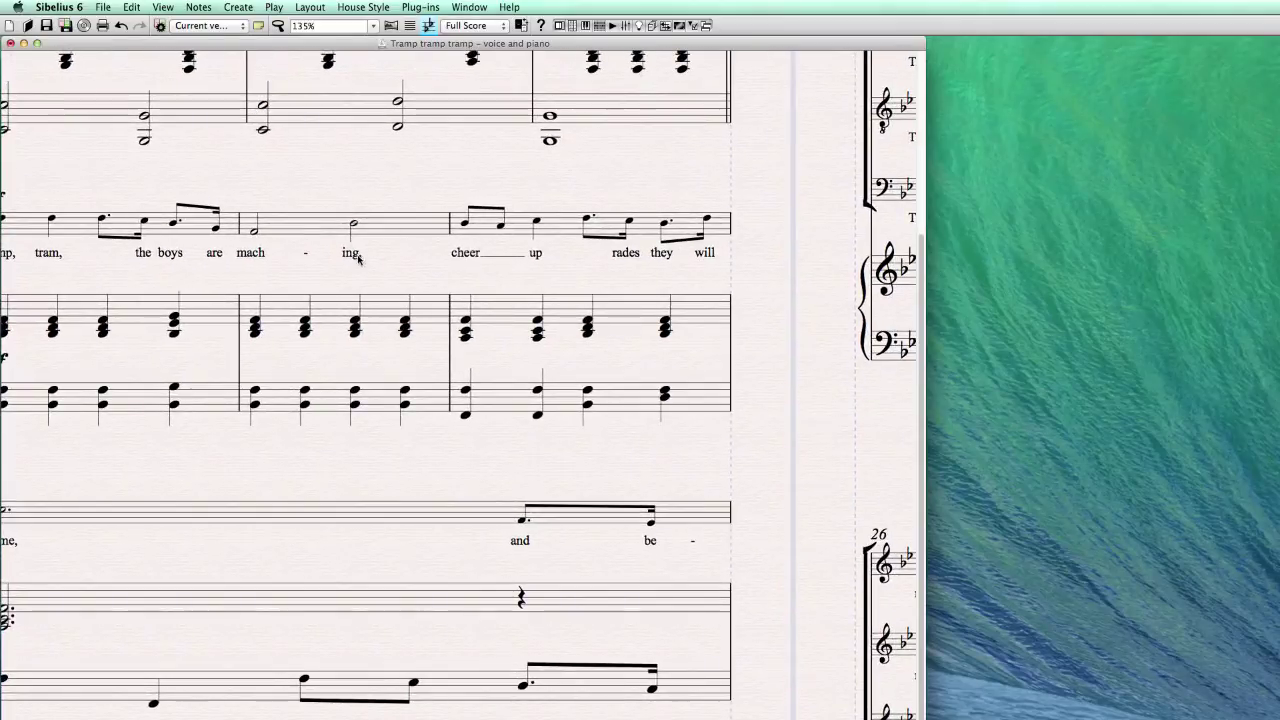
# - Apply a Layout reset to bar 16, the 'cheer up rades they will' bar
pyautogui.hscroll(2, 443, 270)
pyautogui.click(453, 242)
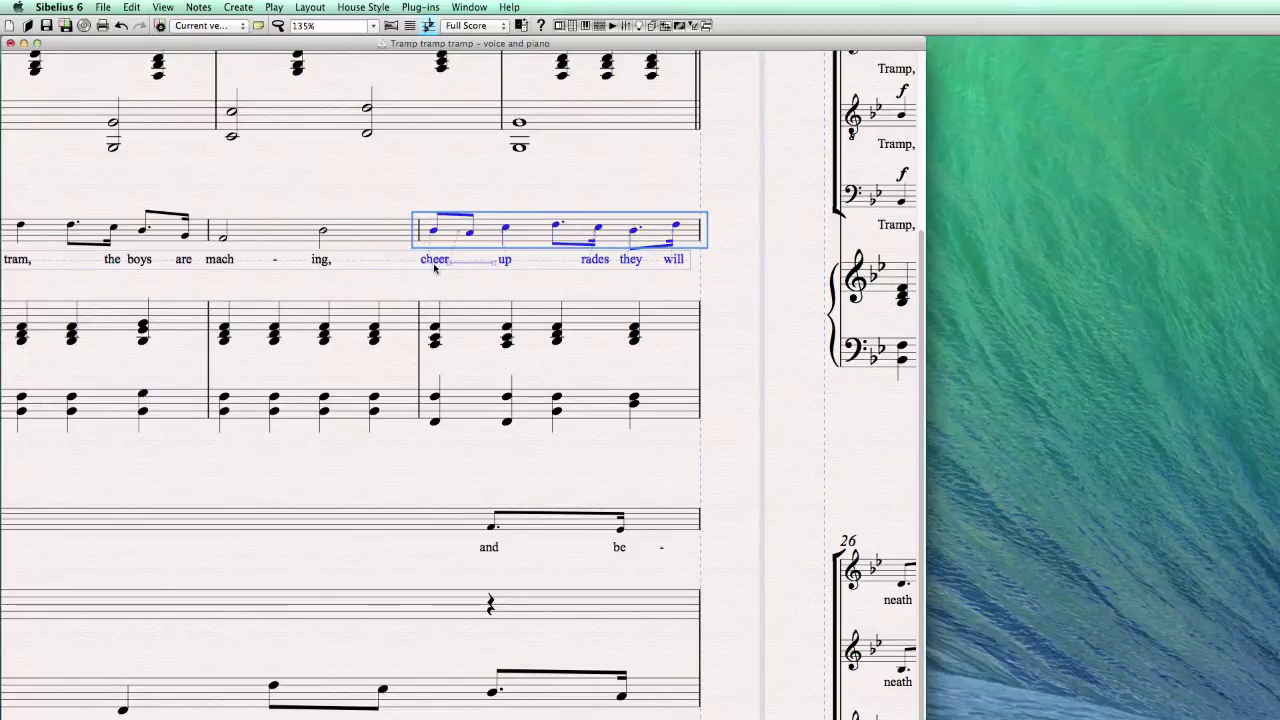
pyautogui.click(360, 7)
pyautogui.moveTo(310, 7)
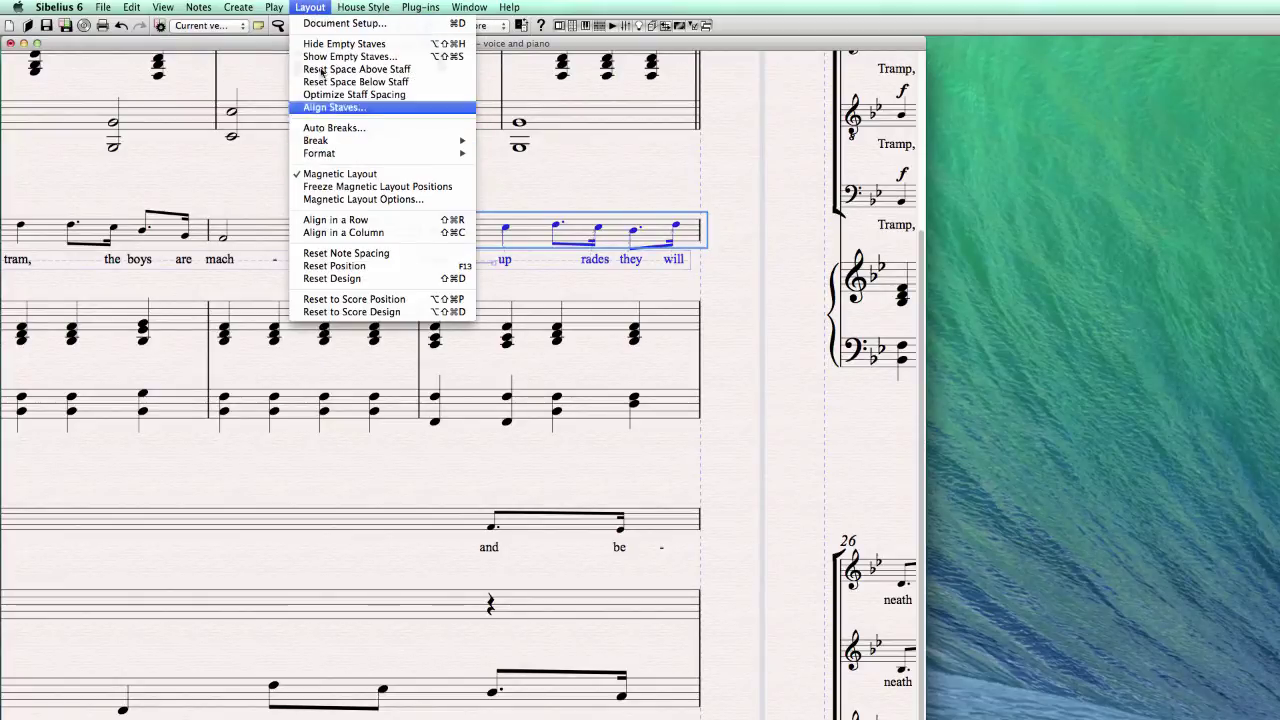
pyautogui.click(345, 266)
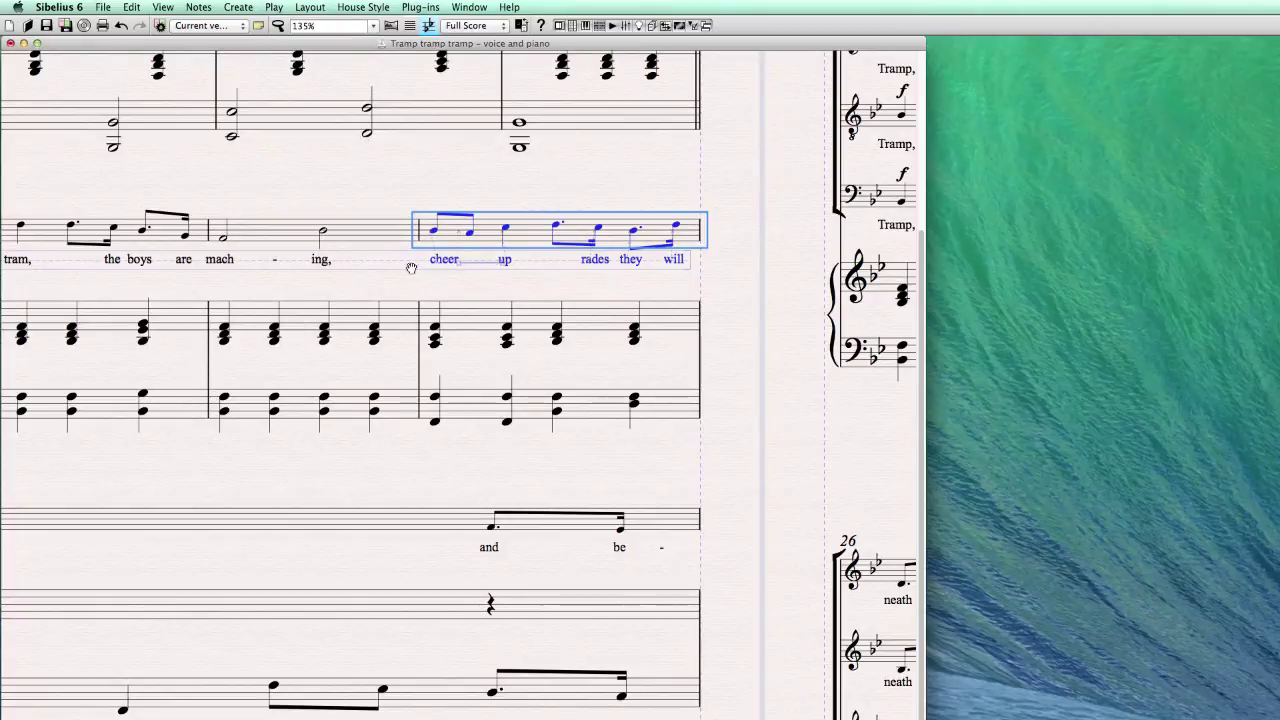
pyautogui.press('Escape')
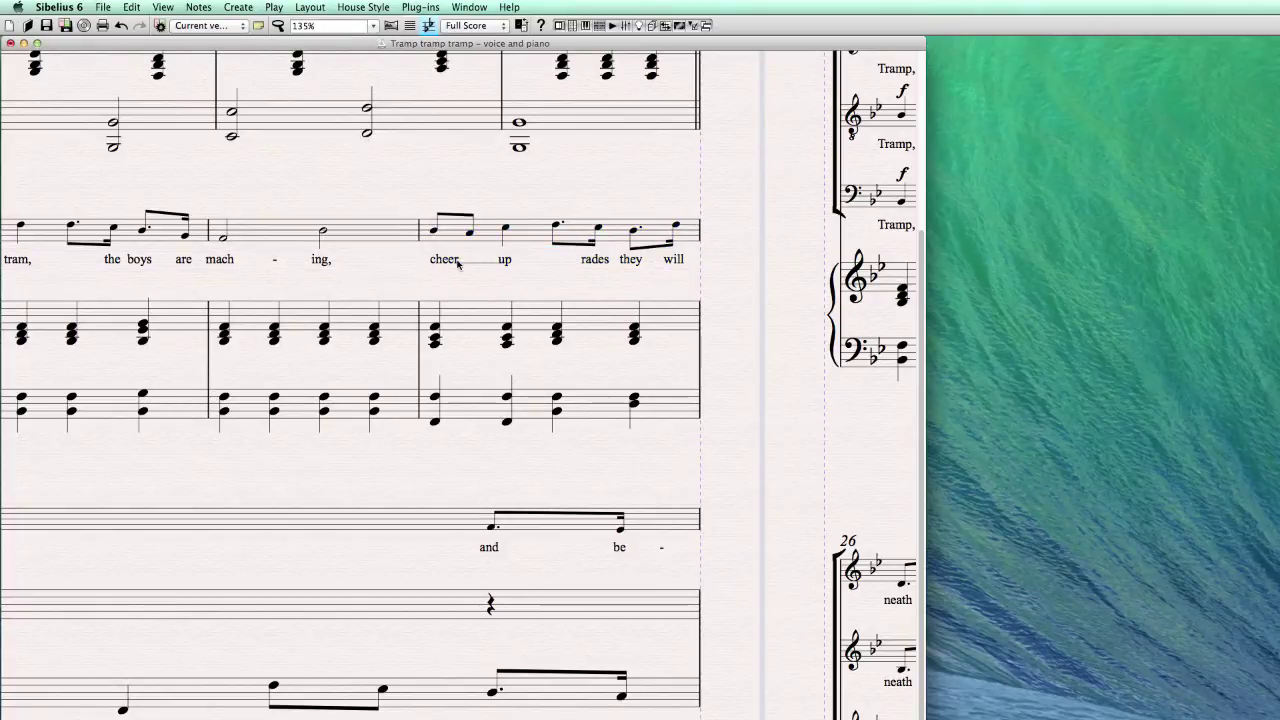
# - Nudge the lyric 'cheer' slightly left
pyautogui.click(494, 266)
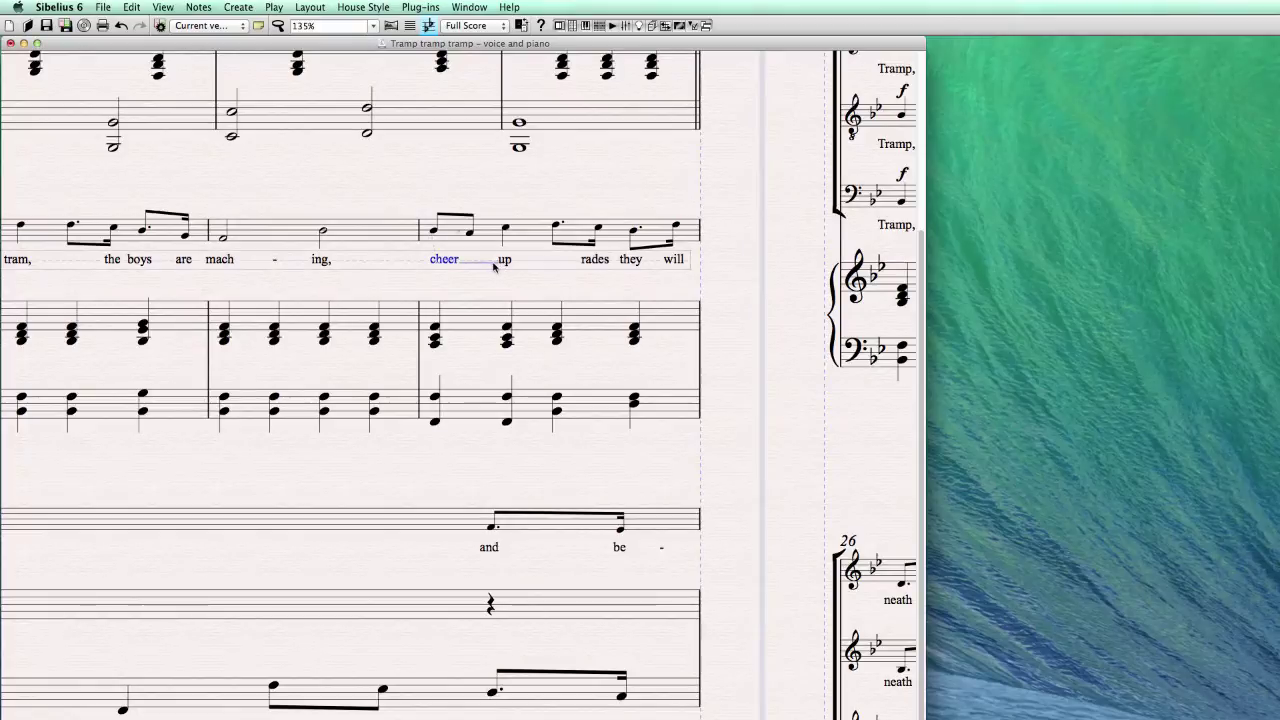
pyautogui.press('Left')
pyautogui.click(487, 266)
pyautogui.press('Escape')
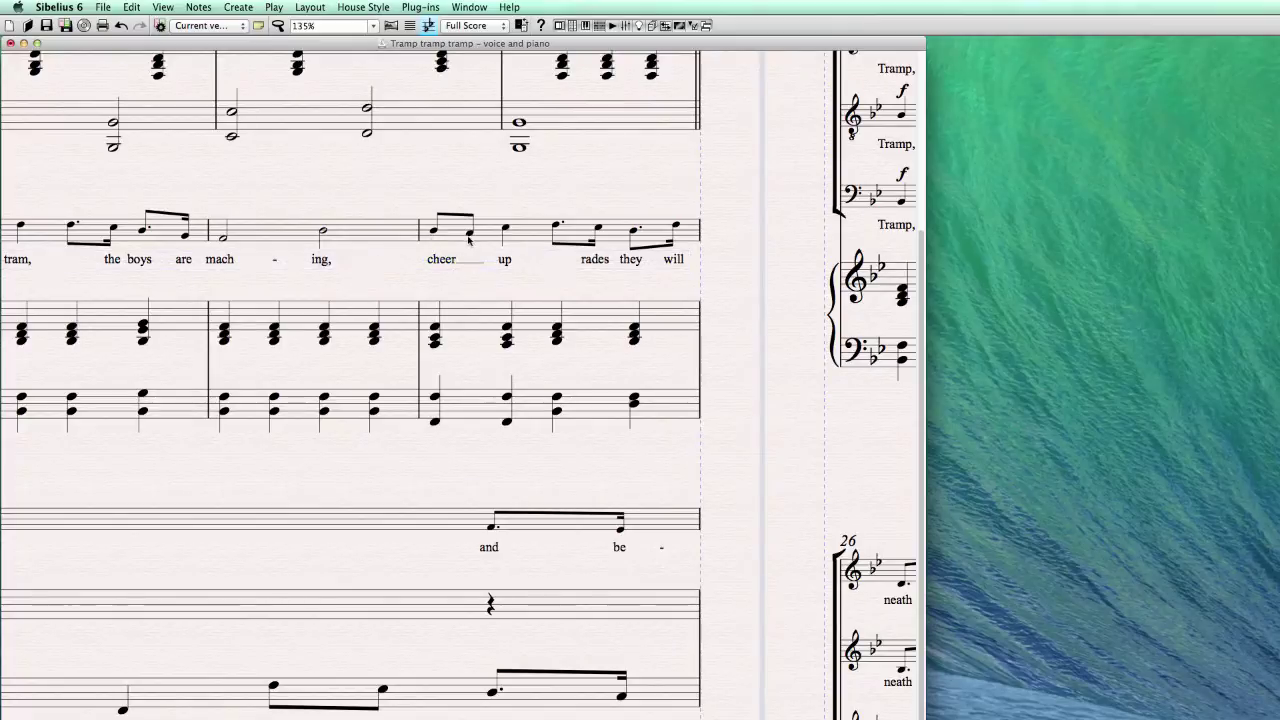
# - Reset Position on bar 16 again, then select the 'ing,' and 'mach' lyrics
pyautogui.click(469, 240)
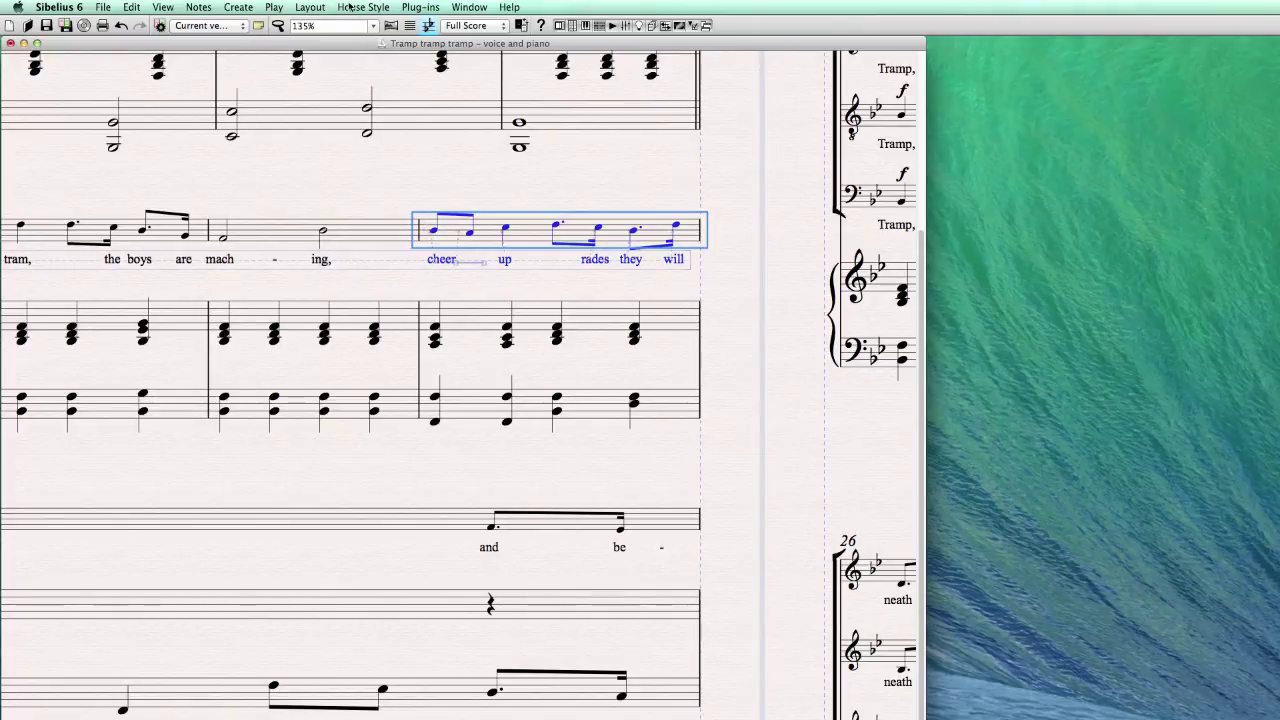
pyautogui.click(316, 7)
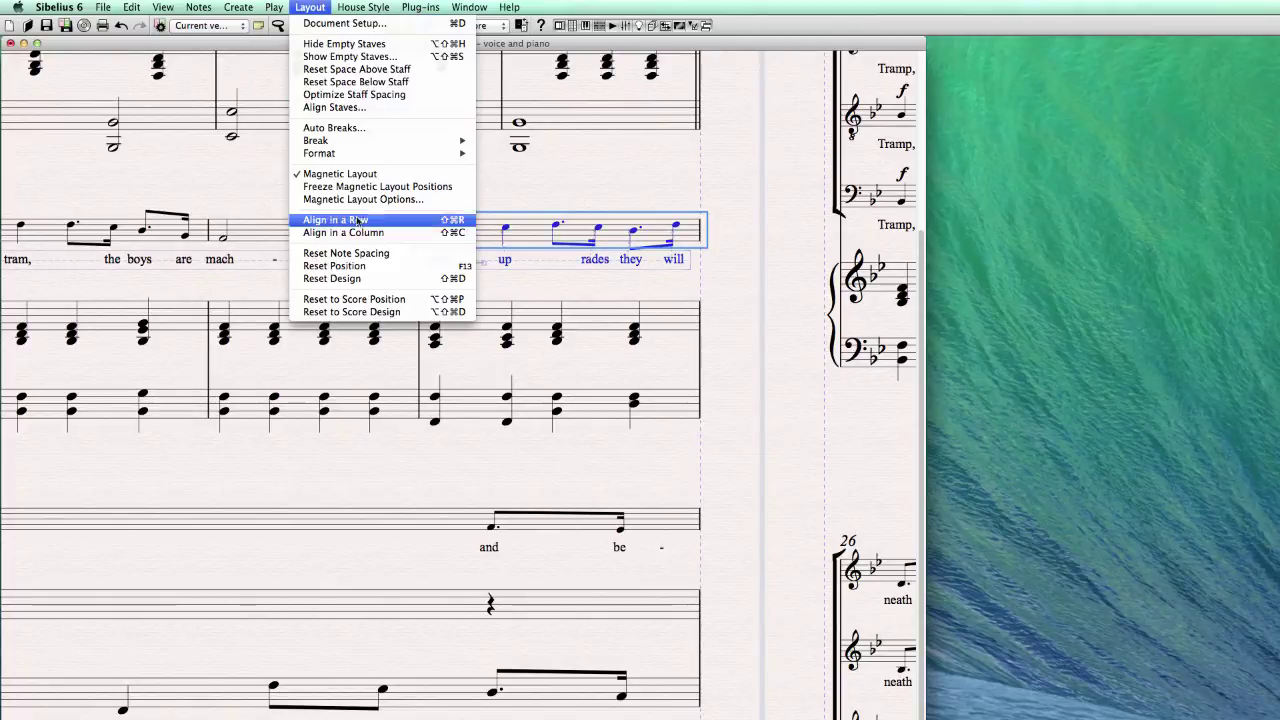
pyautogui.click(428, 265)
pyautogui.moveTo(529, 264); pyautogui.dragTo(819, 255)
pyautogui.click(585, 242)
pyautogui.keyDown('super'); pyautogui.click(476, 244); pyautogui.keyUp('super')
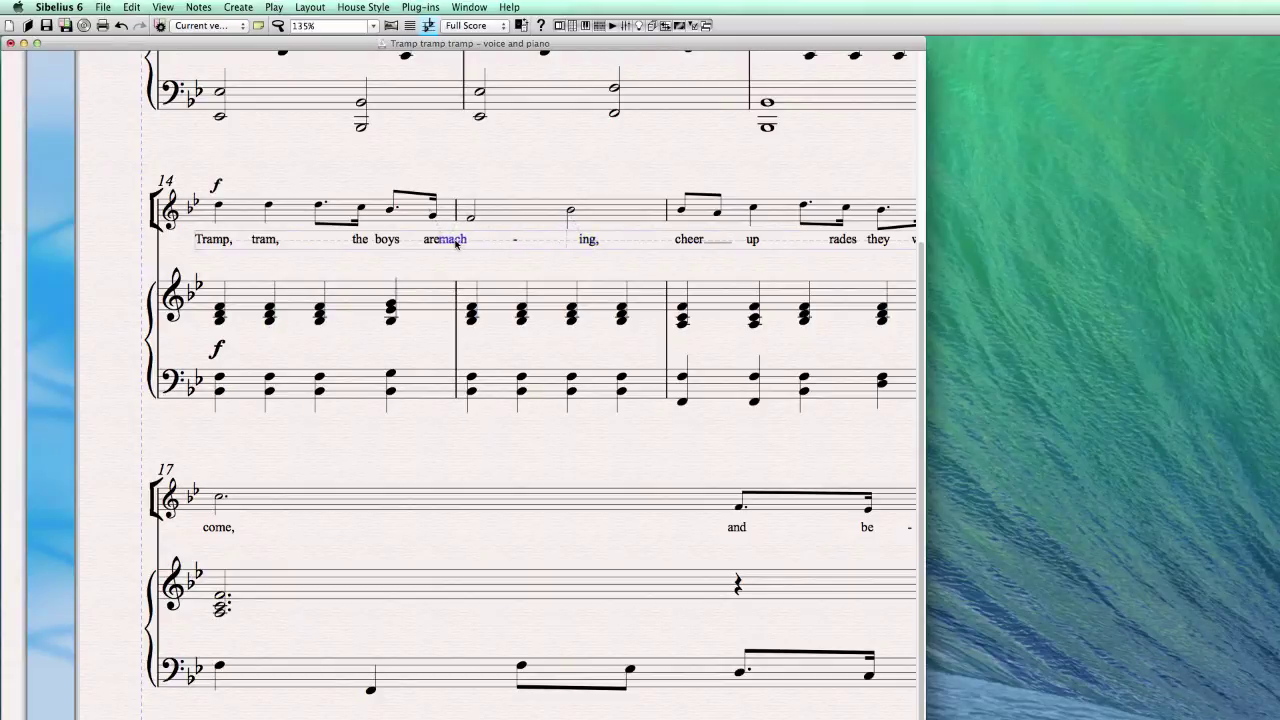
# - Align the bars 14–15 lyrics with Layout > Align in a Row, then nudge 'mach'
pyautogui.keyDown('super'); pyautogui.click(399, 244); pyautogui.keyUp('super')
pyautogui.click(487, 227)
pyautogui.click(417, 216)
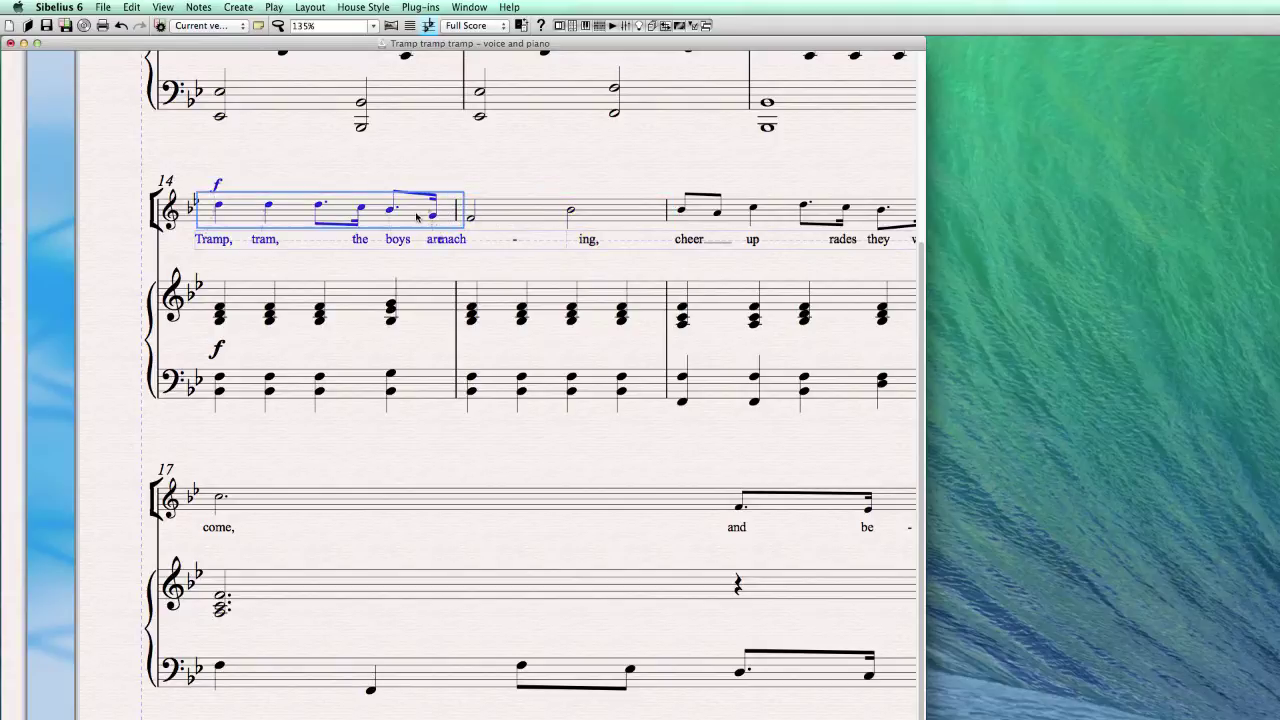
pyautogui.keyDown('shift'); pyautogui.click(502, 211); pyautogui.keyUp('shift')
pyautogui.click(305, 7)
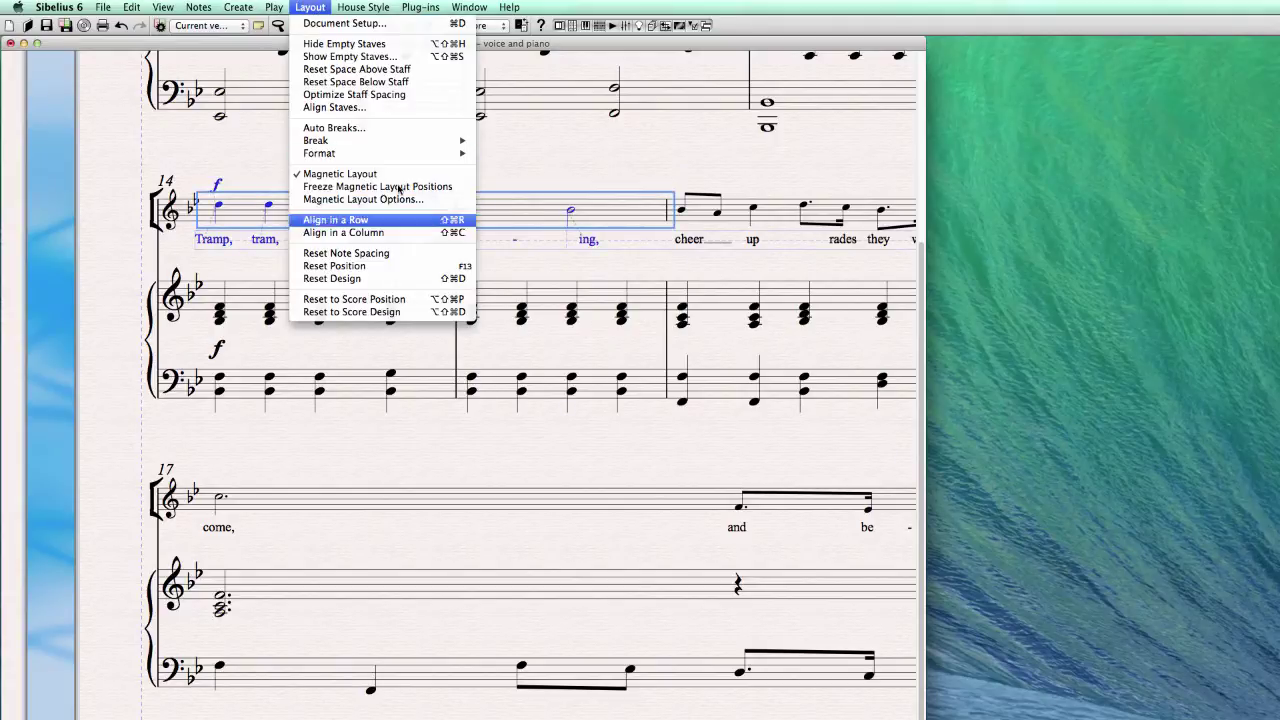
pyautogui.click(369, 265)
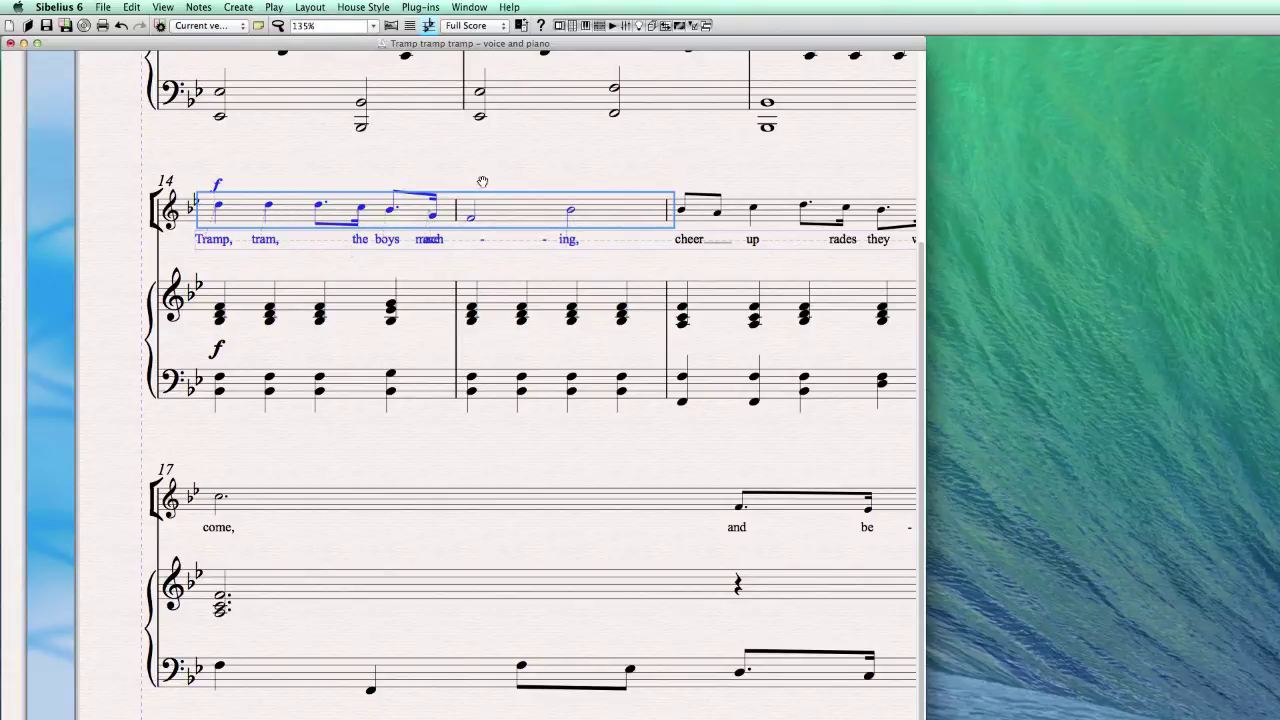
pyautogui.press('Escape')
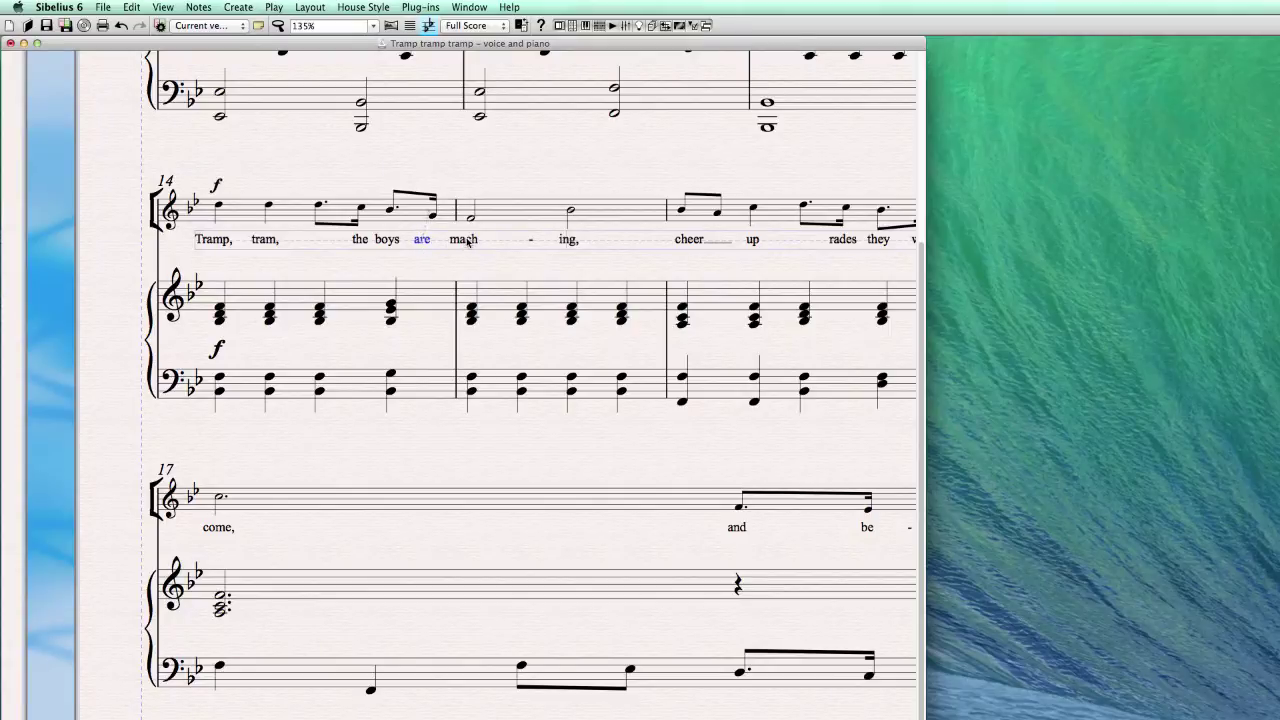
pyautogui.moveTo(467, 241)
pyautogui.mouseDown()
pyautogui.moveTo(438, 244)
pyautogui.moveTo(476, 244)
pyautogui.mouseUp()
# - Insert 'fgfgfgfgf' into 'cheer' so it reads 'chfgfgfgfgfeer'
pyautogui.hscroll(3, 602, 266)
pyautogui.scroll(1, 545, 315)
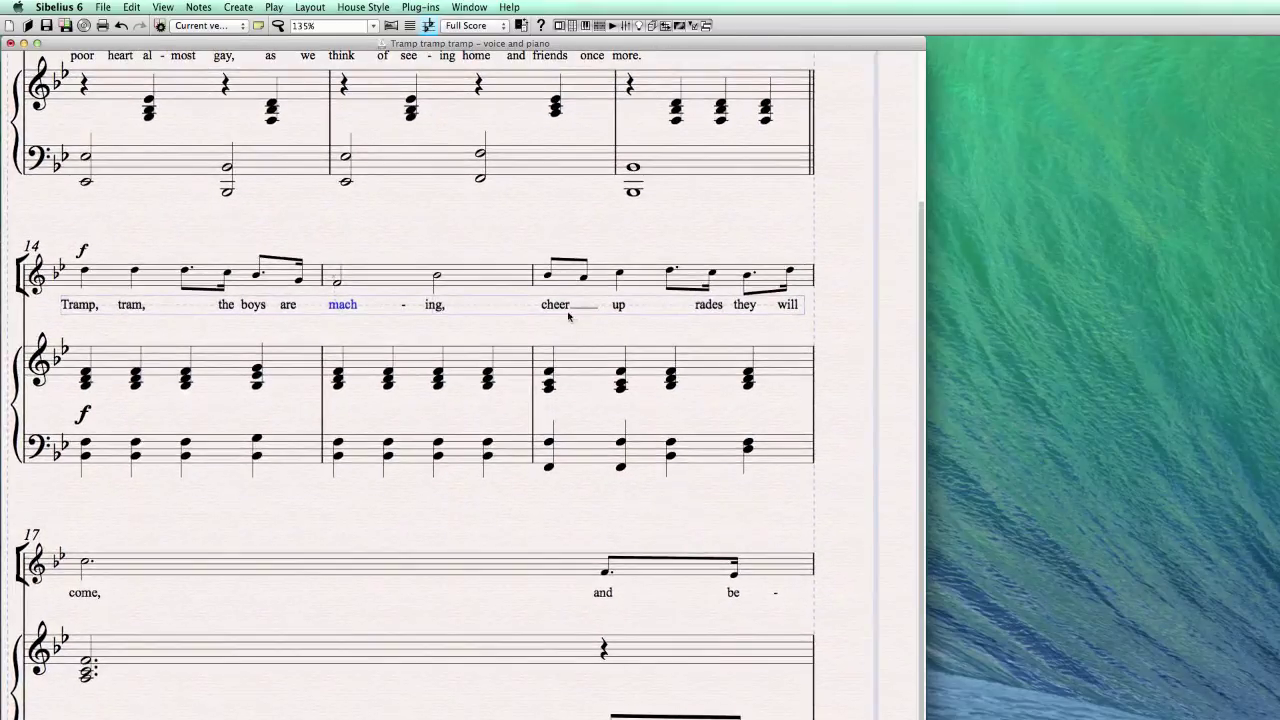
pyautogui.click(559, 306)
pyautogui.click(80, 308)
pyautogui.press('Escape')
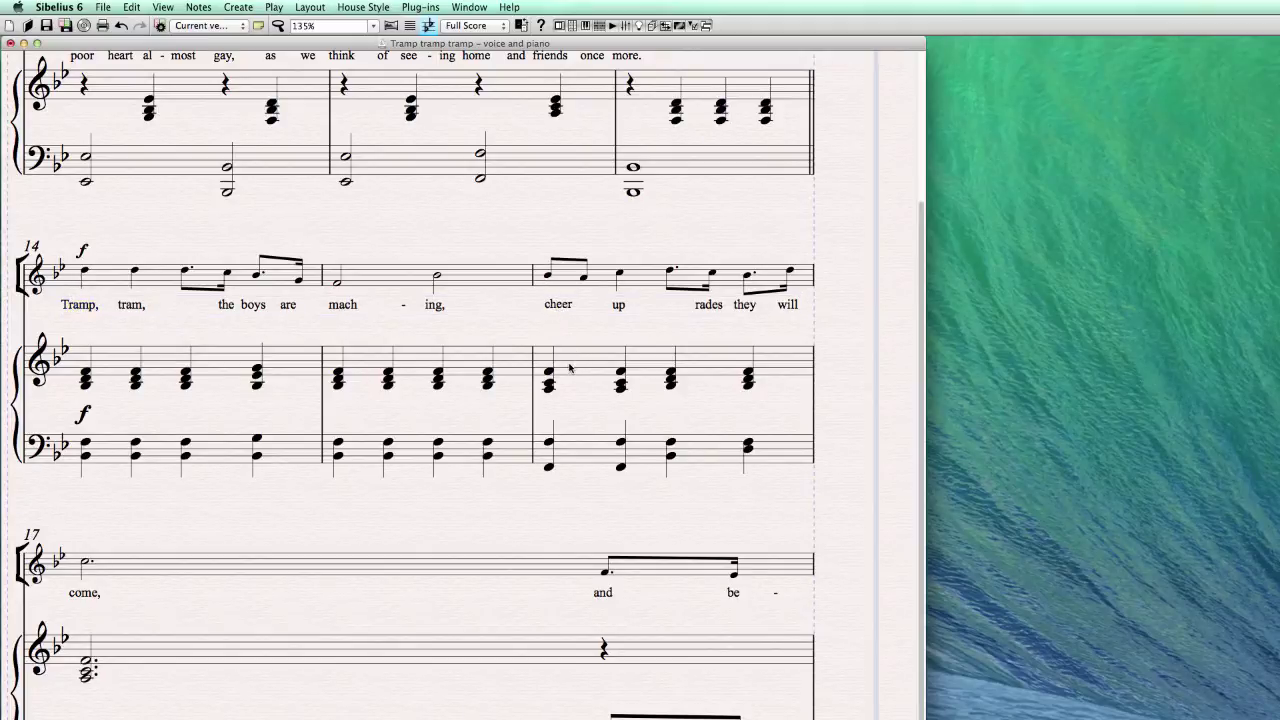
pyautogui.write('fgfgfgfgf')
# - Nudge 'chfgfgfgfgfeer' slightly and open the lyric 'mach' for editing
pyautogui.click(566, 308)
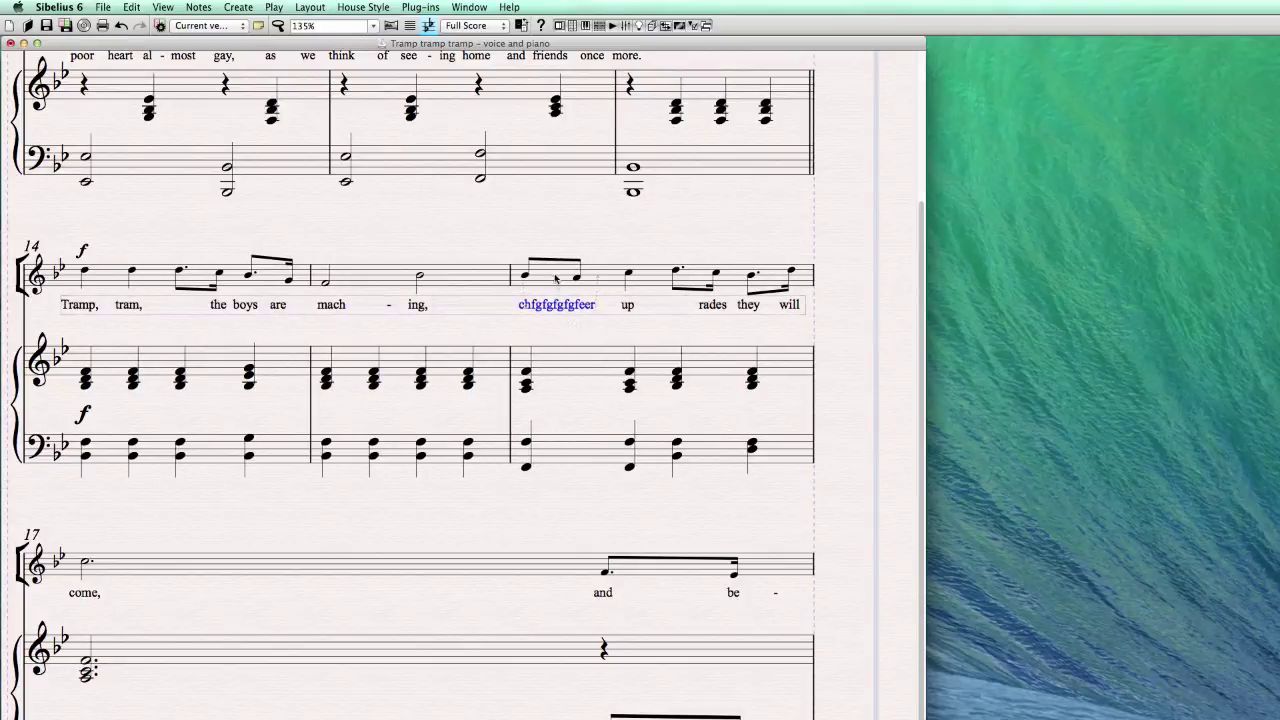
pyautogui.click(557, 283)
pyautogui.click(569, 312)
pyautogui.moveTo(549, 311)
pyautogui.mouseDown()
pyautogui.moveTo(536, 311)
pyautogui.moveTo(554, 311)
pyautogui.mouseUp()
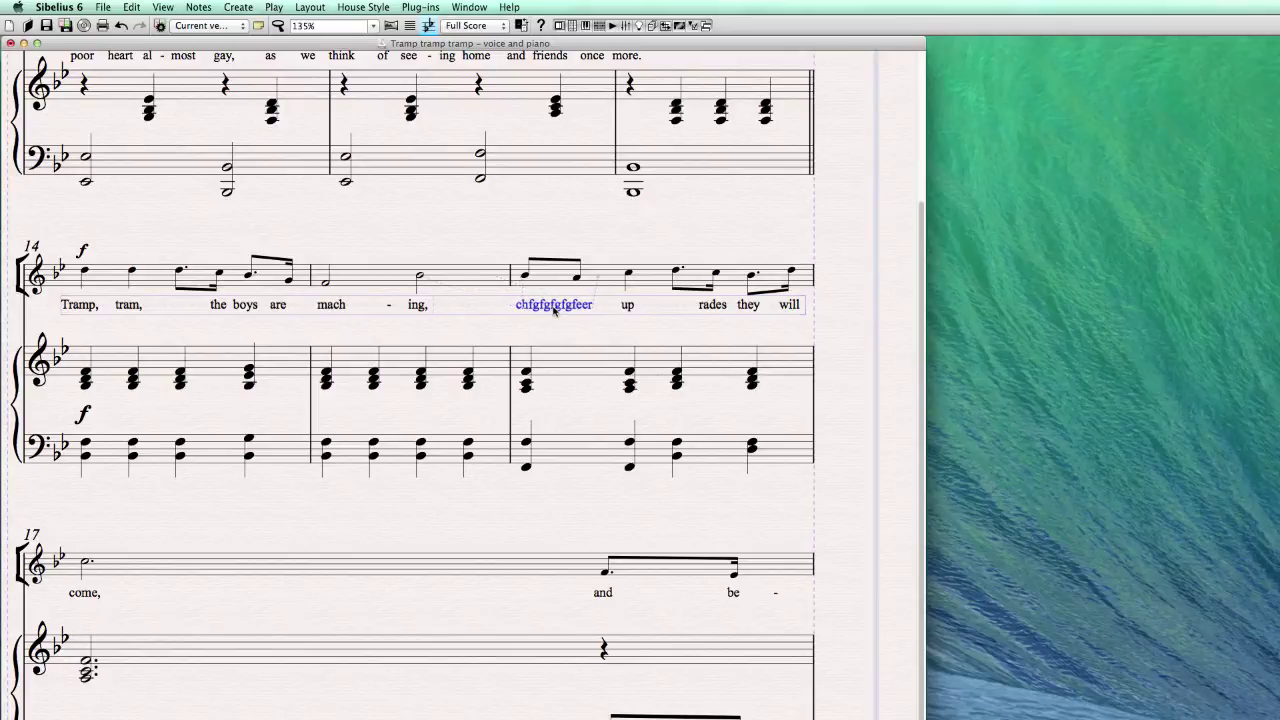
pyautogui.click(530, 323)
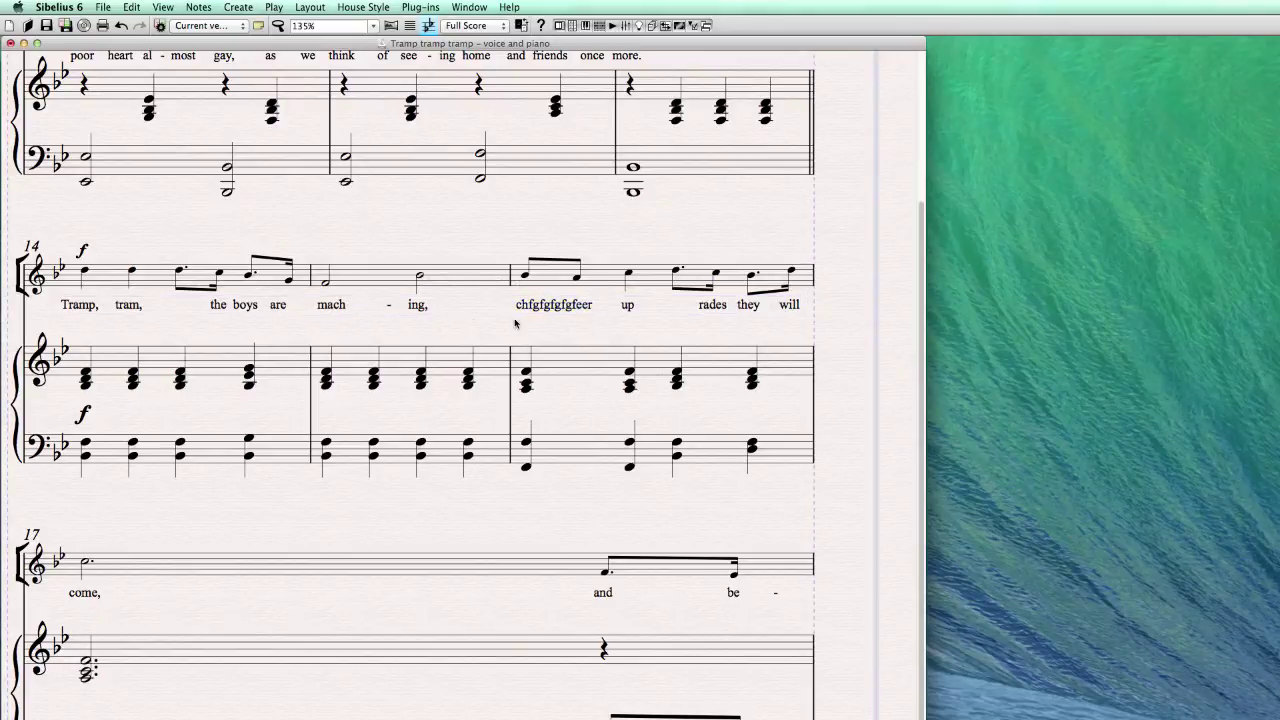
pyautogui.moveTo(470, 325); pyautogui.dragTo(663, 317)
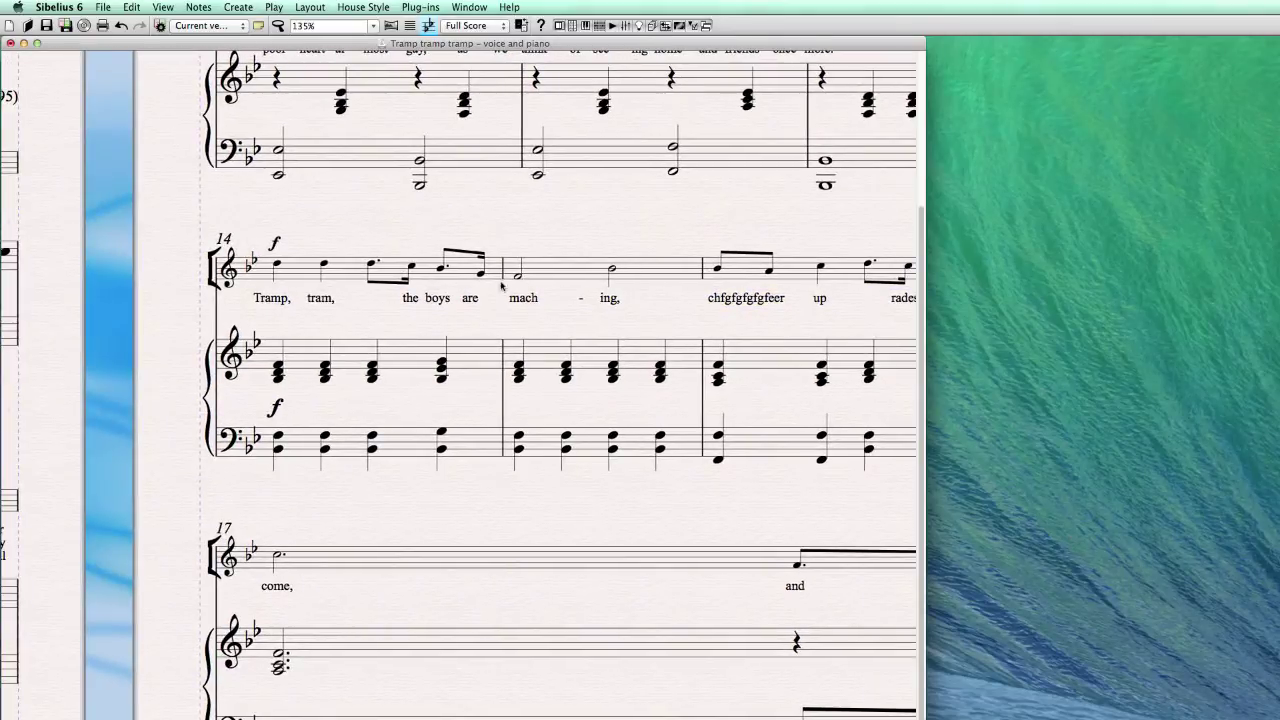
pyautogui.doubleClick(527, 302)
# - Pad 'mach' to 'maddddddddch' and apply Reset Note Spacing to bar 15
pyautogui.write('ddddddd')
pyautogui.click(545, 278)
pyautogui.click(362, 7)
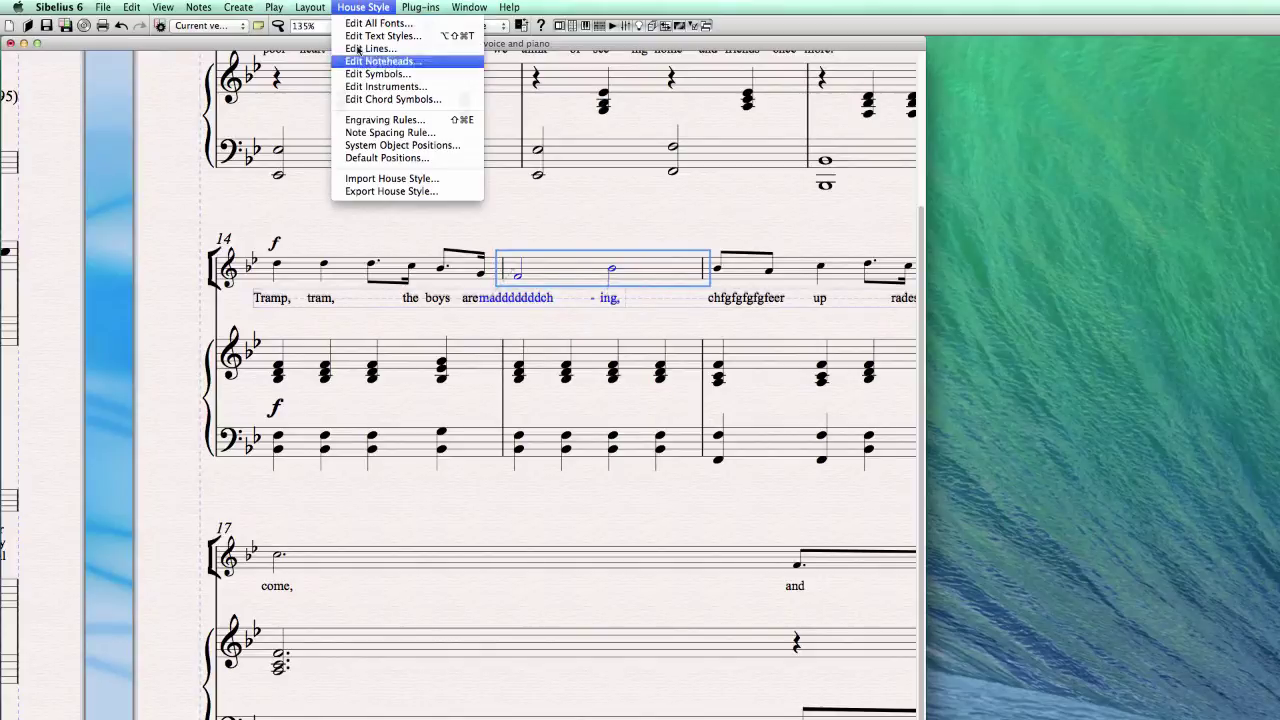
pyautogui.moveTo(323, 8)
pyautogui.click(346, 253)
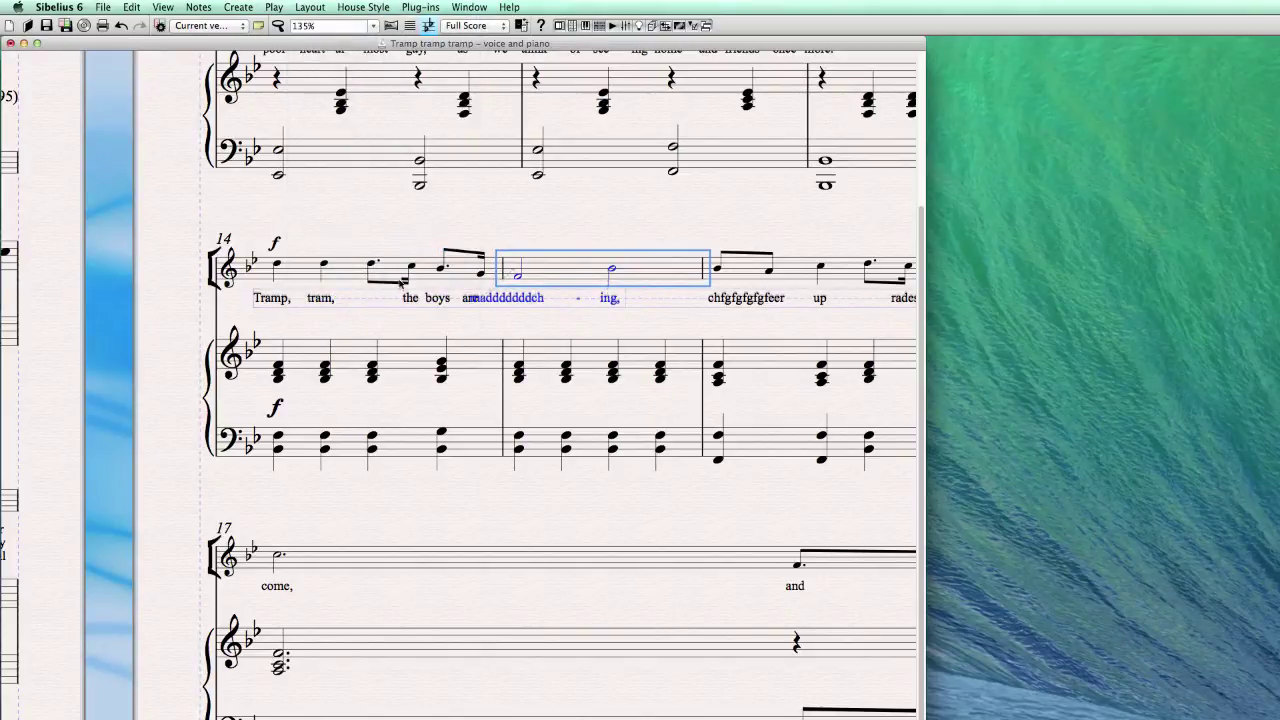
pyautogui.press('Escape')
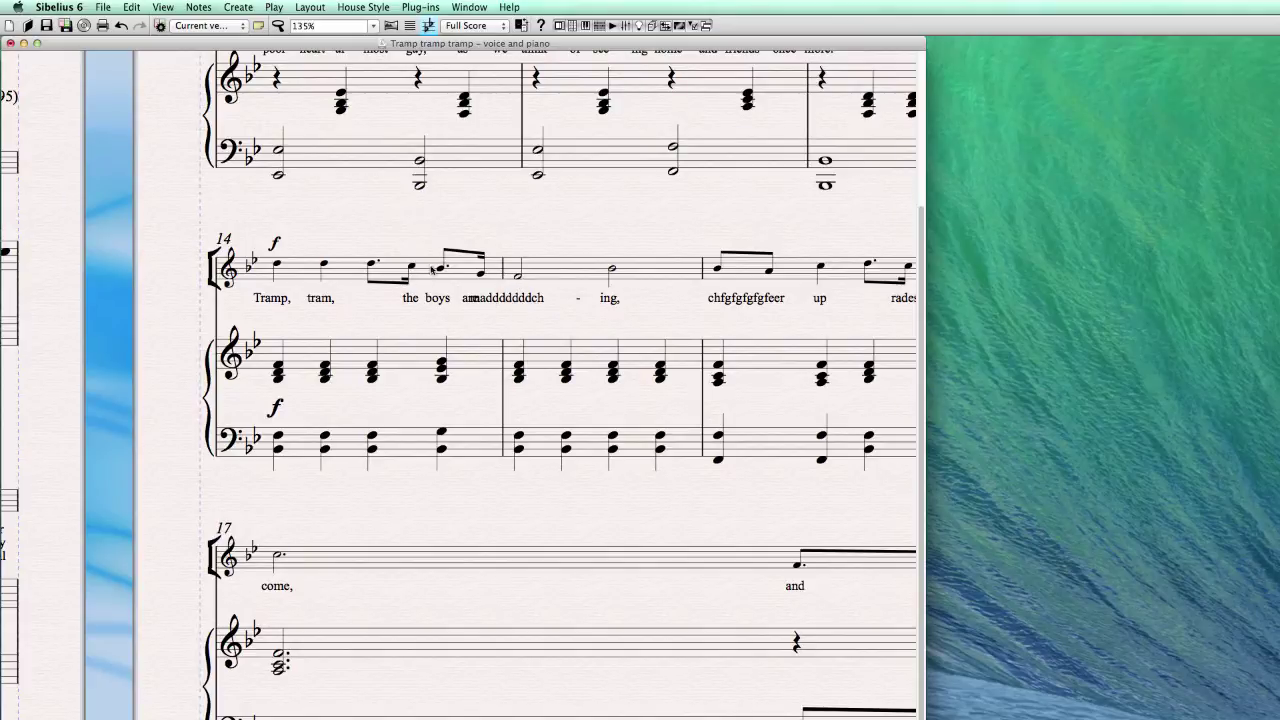
# - Drag the lengthened 'maddddddddch' lyric right, clear of 'are'
pyautogui.moveTo(494, 303); pyautogui.dragTo(527, 298)
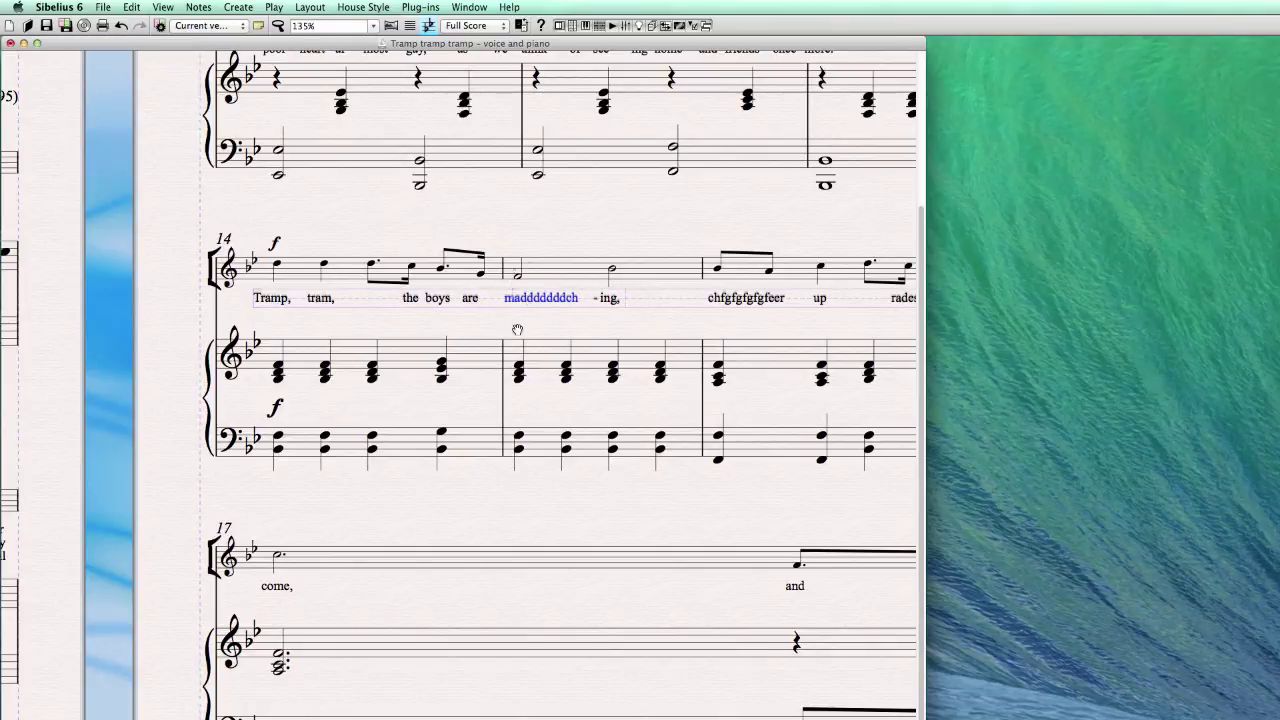
pyautogui.click(551, 271)
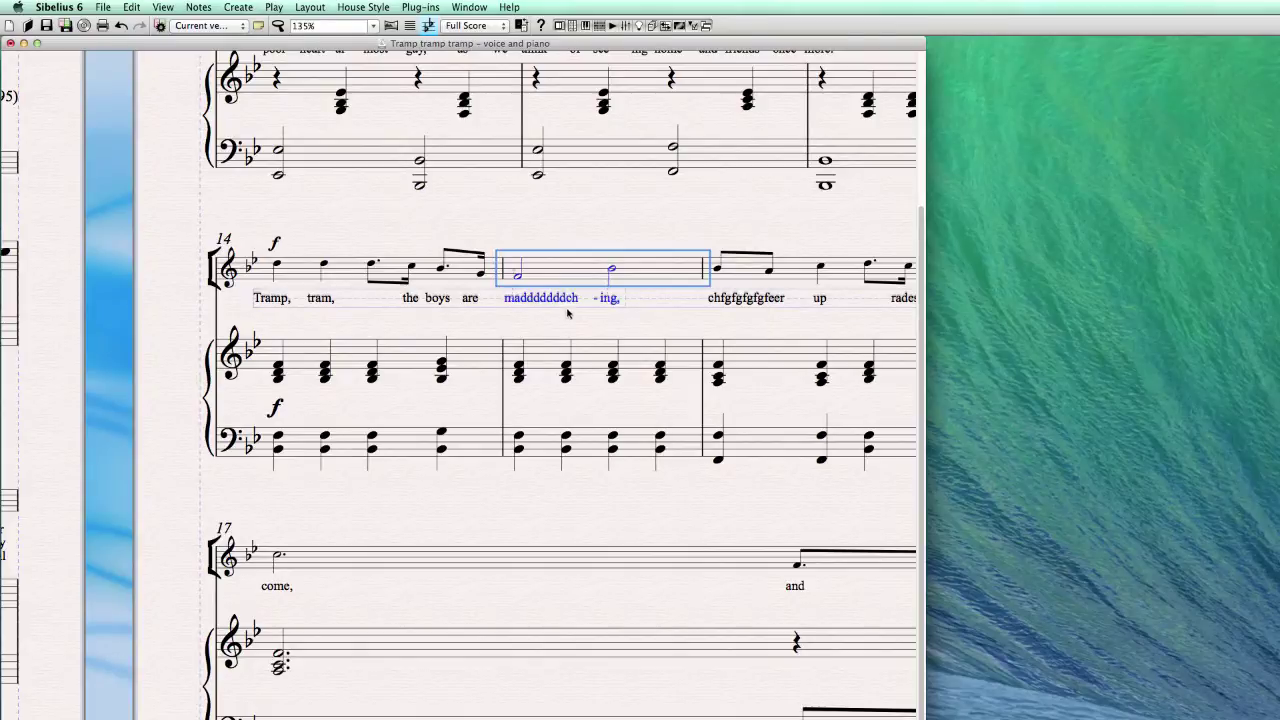
pyautogui.moveTo(555, 318); pyautogui.dragTo(525, 327)
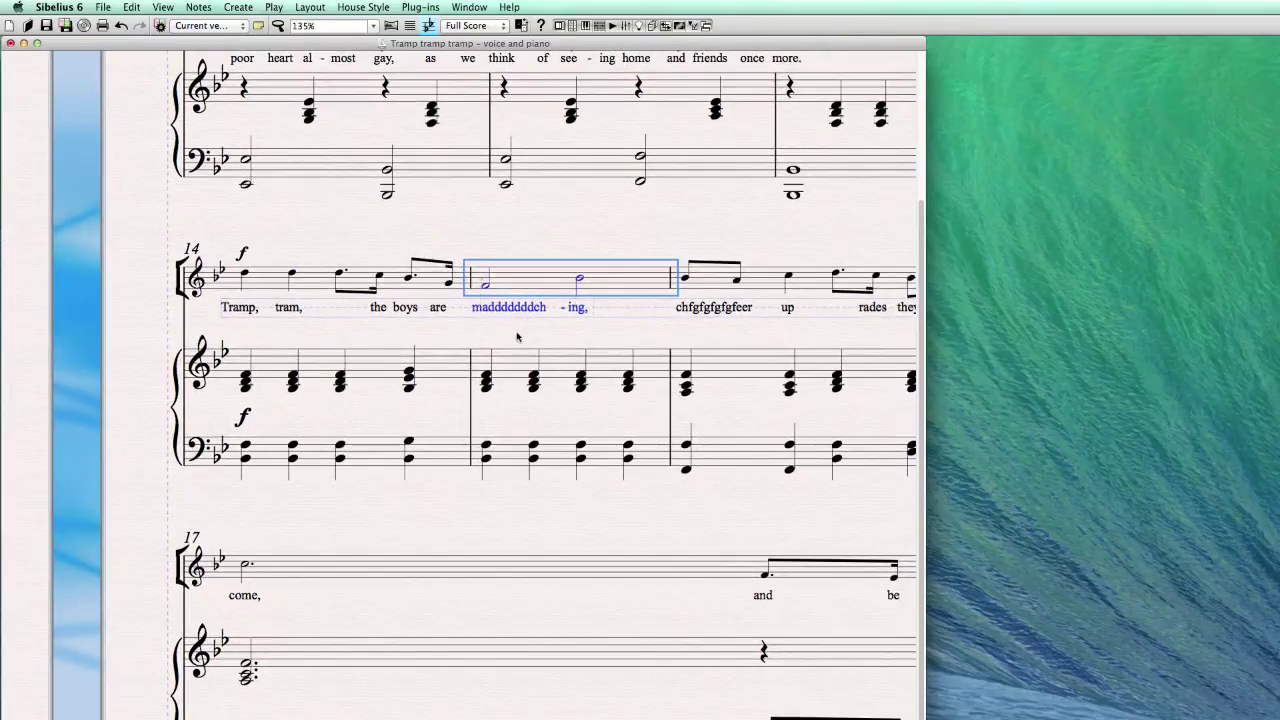
pyautogui.click(517, 335)
pyautogui.moveTo(589, 229); pyautogui.dragTo(514, 203)
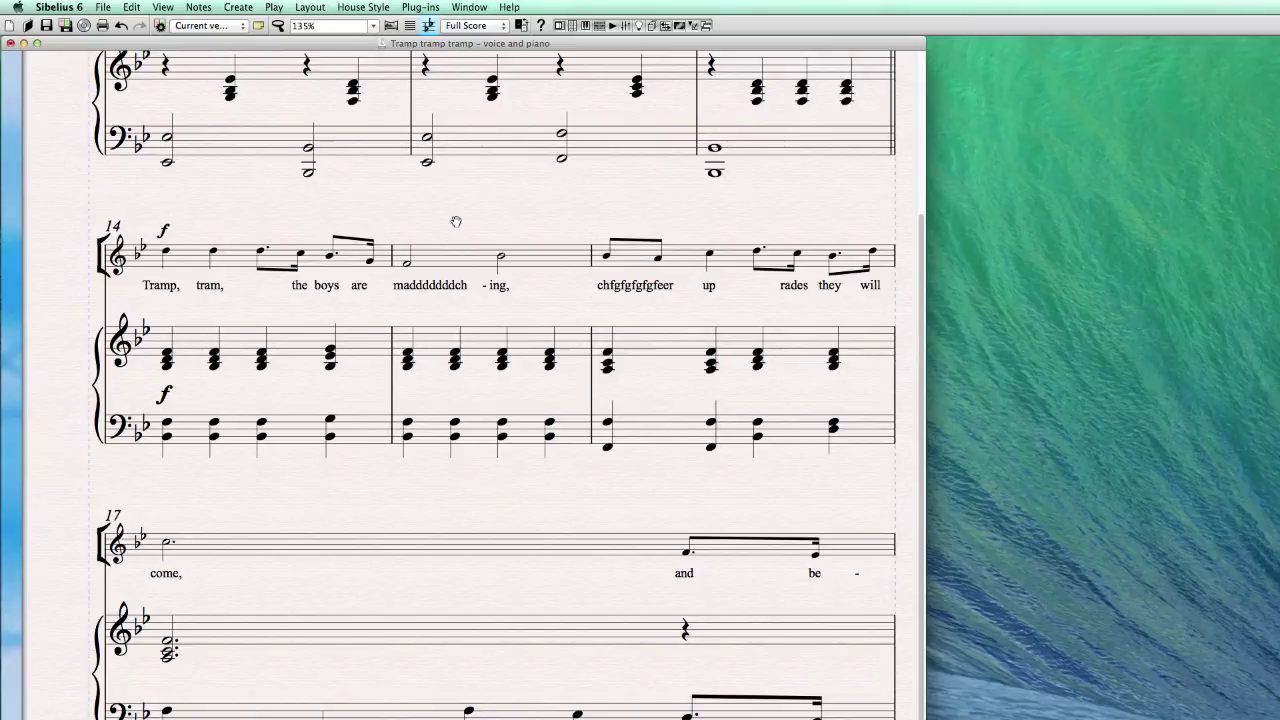
pyautogui.click(358, 7)
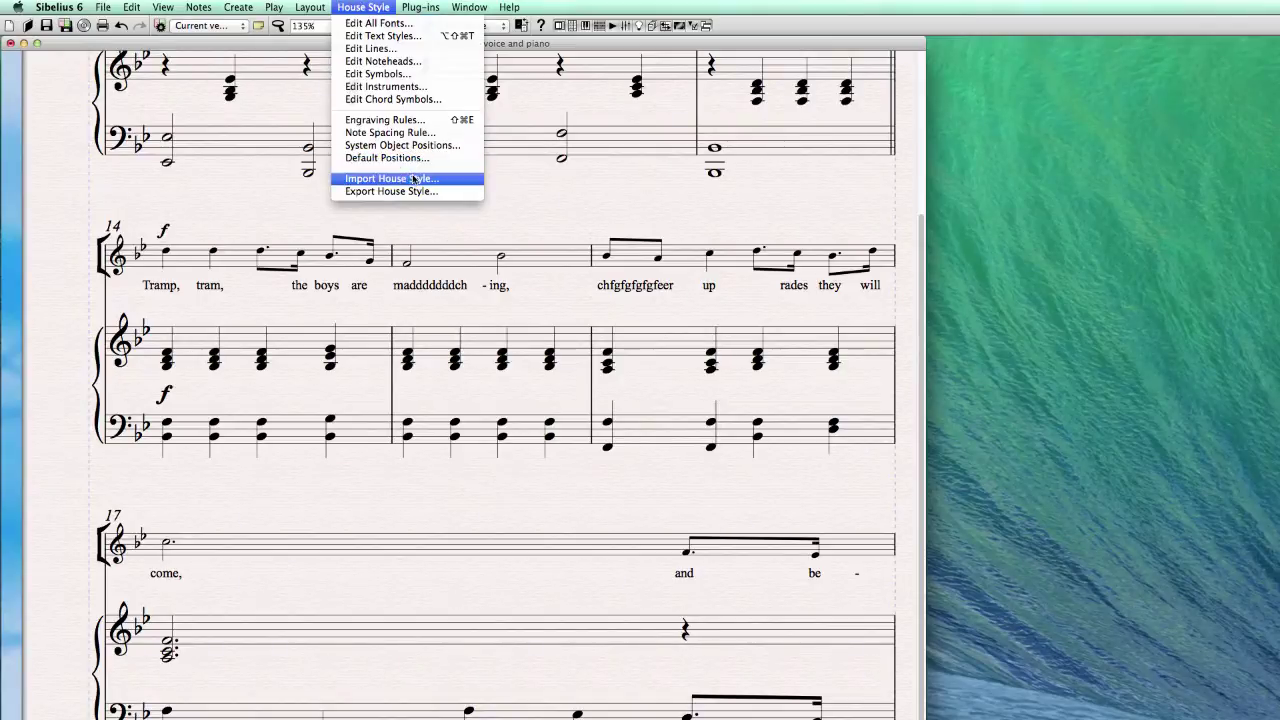
# - In Note Spacing Rule, uncheck 'Allow first syllable to overhang barline' and confirm
pyautogui.click(449, 134)
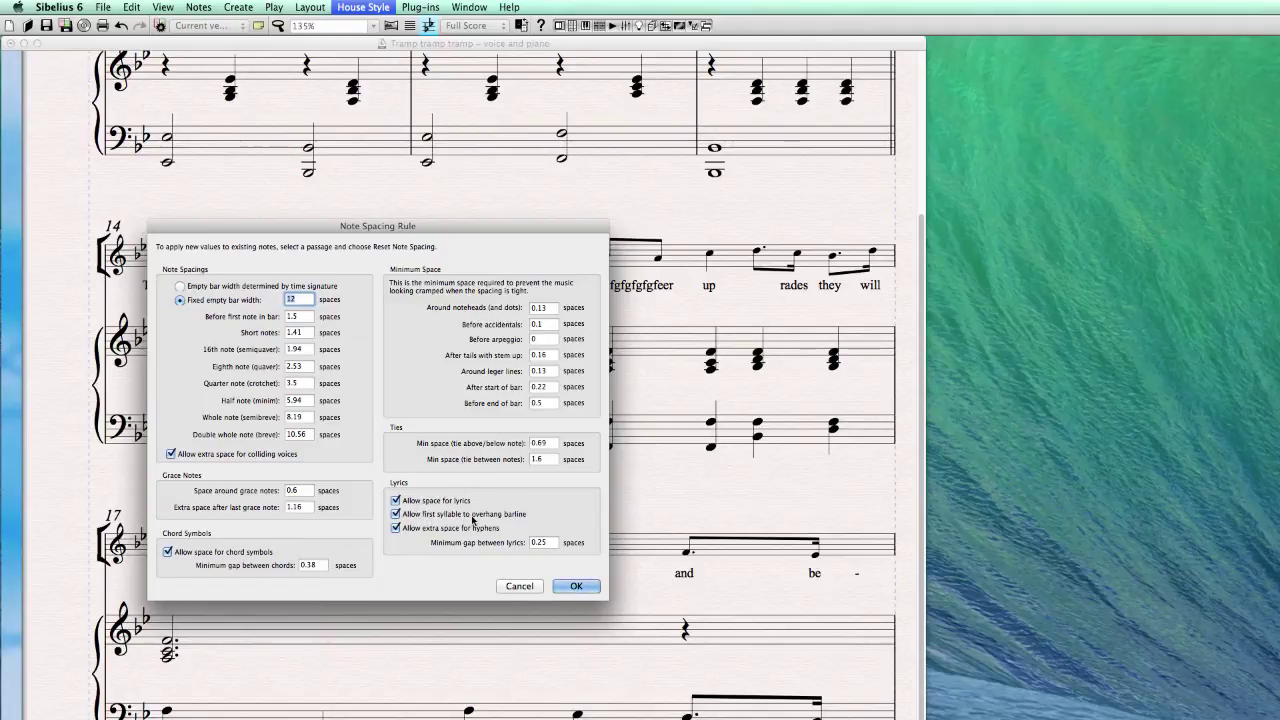
pyautogui.moveTo(423, 228); pyautogui.dragTo(461, 342)
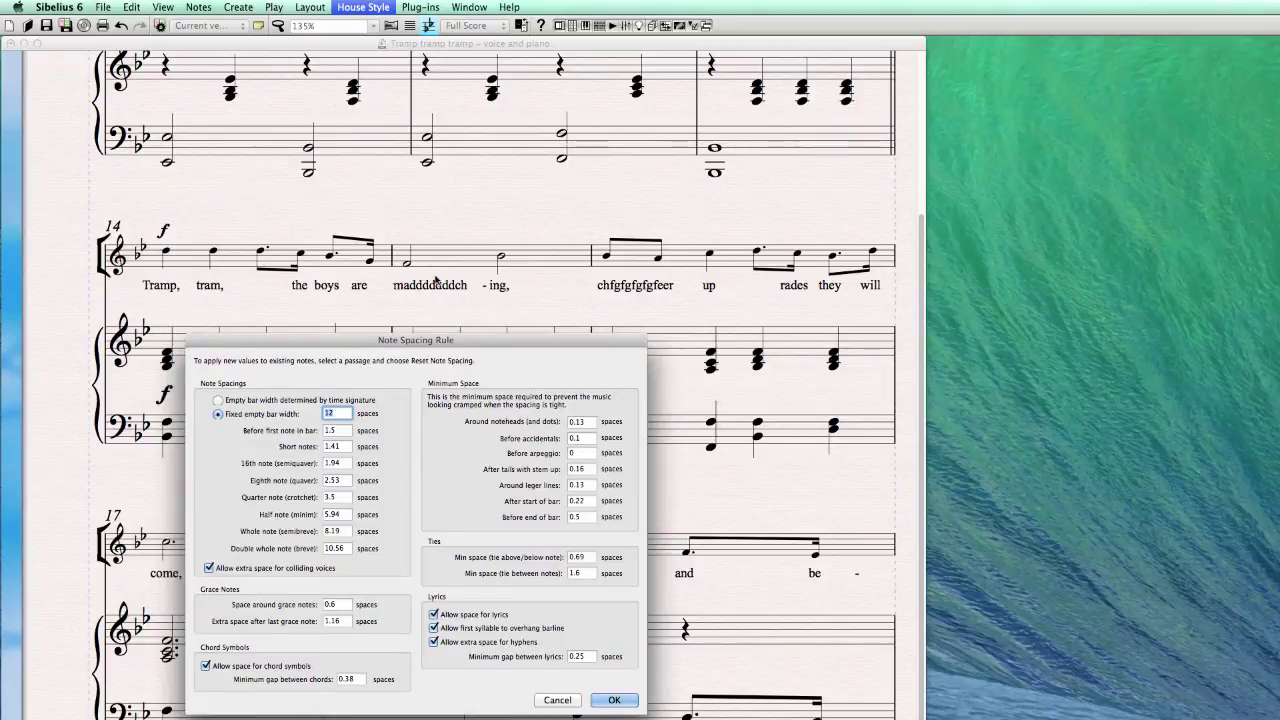
pyautogui.click(433, 629)
pyautogui.click(615, 704)
# - Apply Layout > Reset Position to bar 15
pyautogui.click(454, 256)
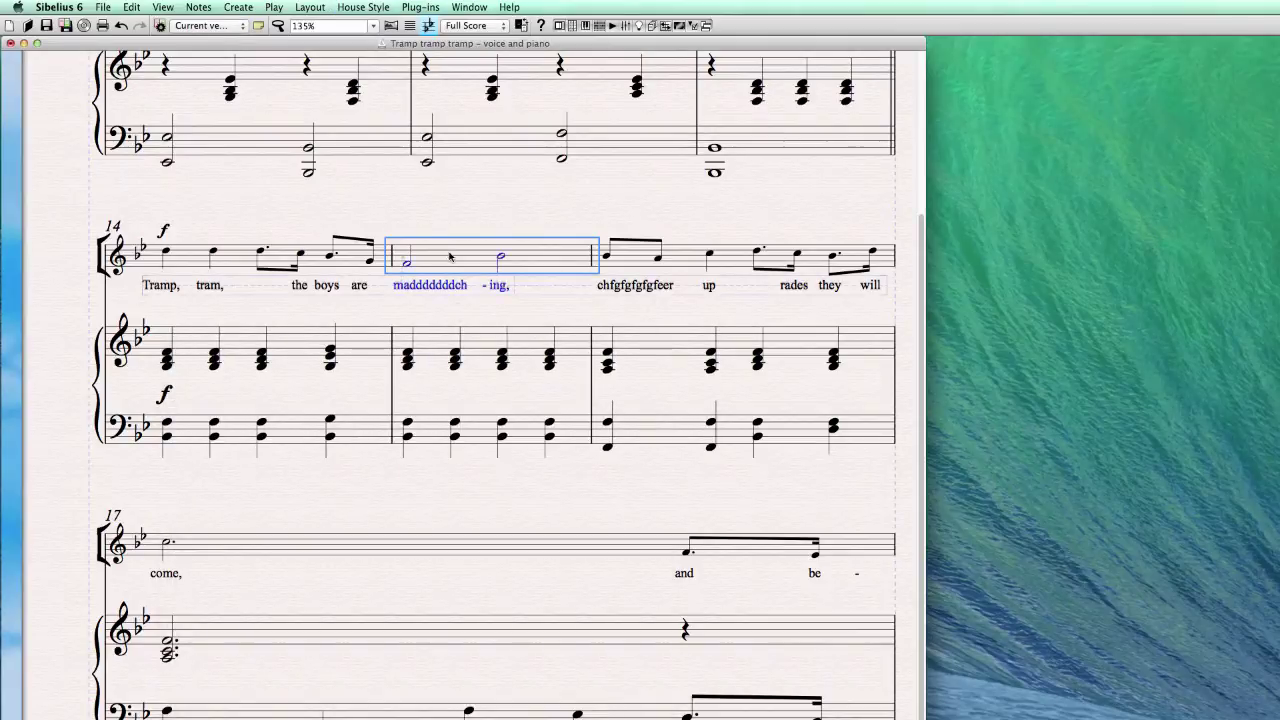
pyautogui.click(363, 7)
pyautogui.moveTo(310, 7)
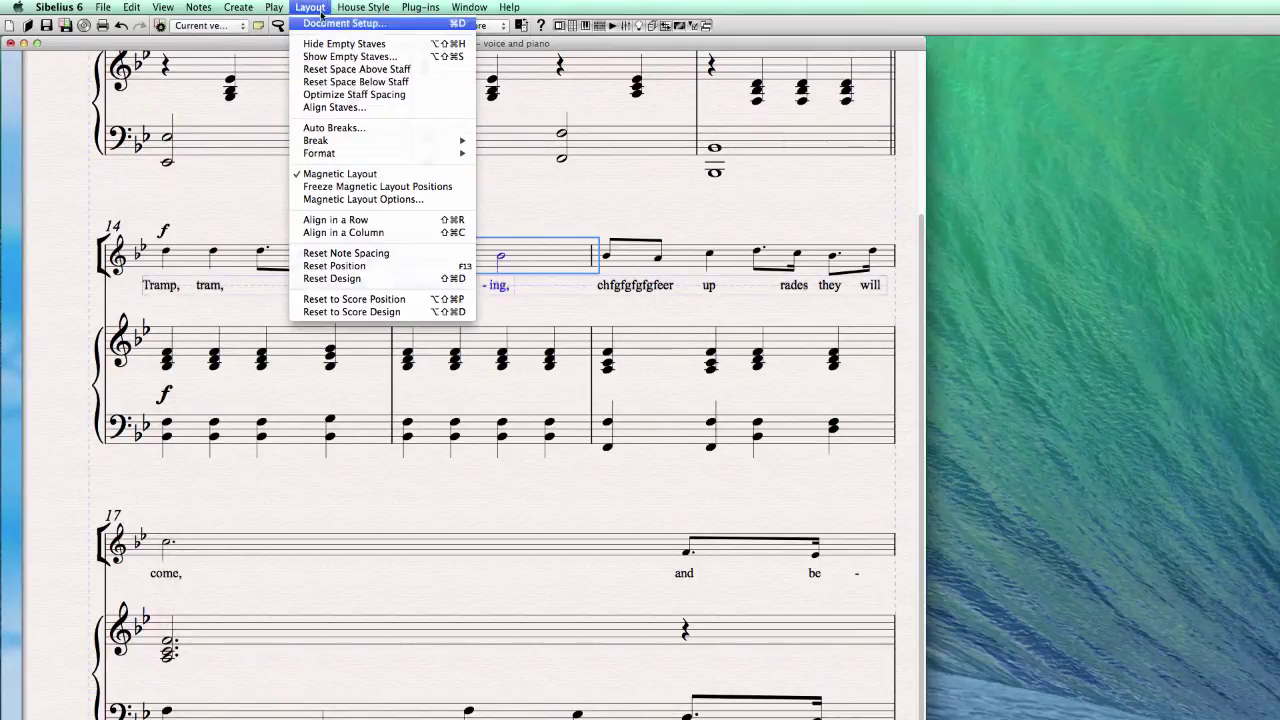
pyautogui.click(405, 266)
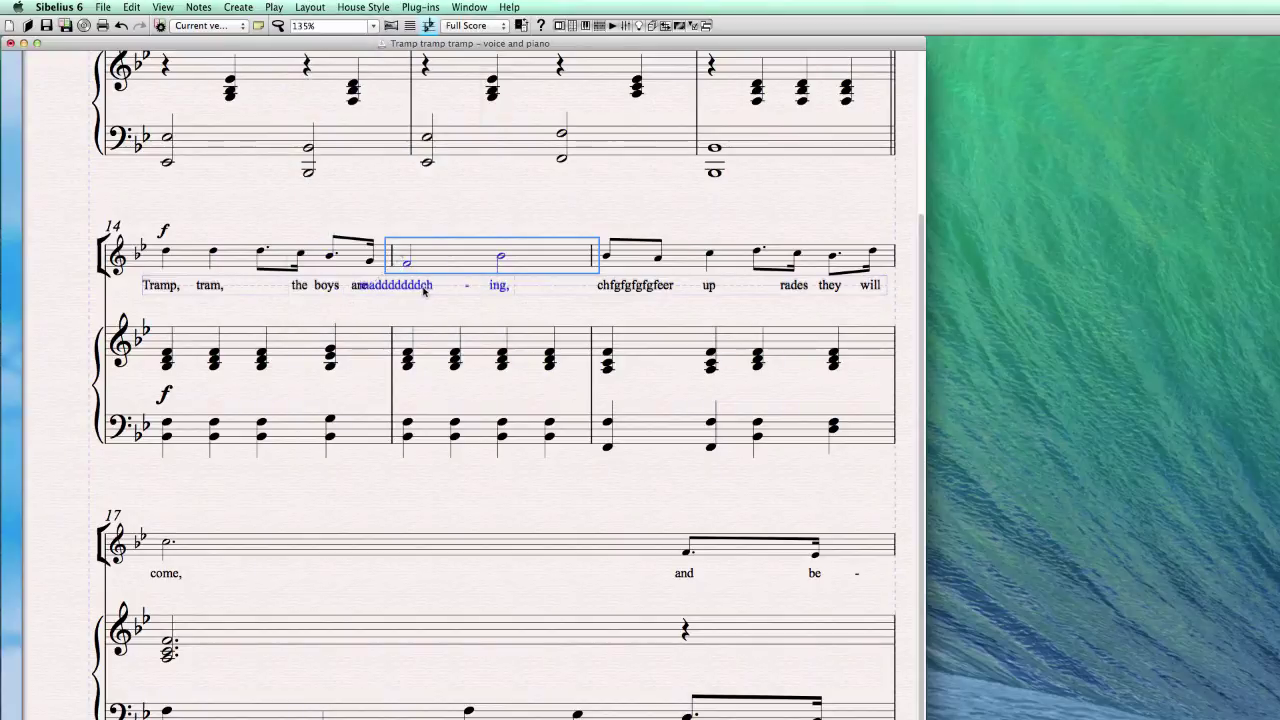
pyautogui.press('Escape')
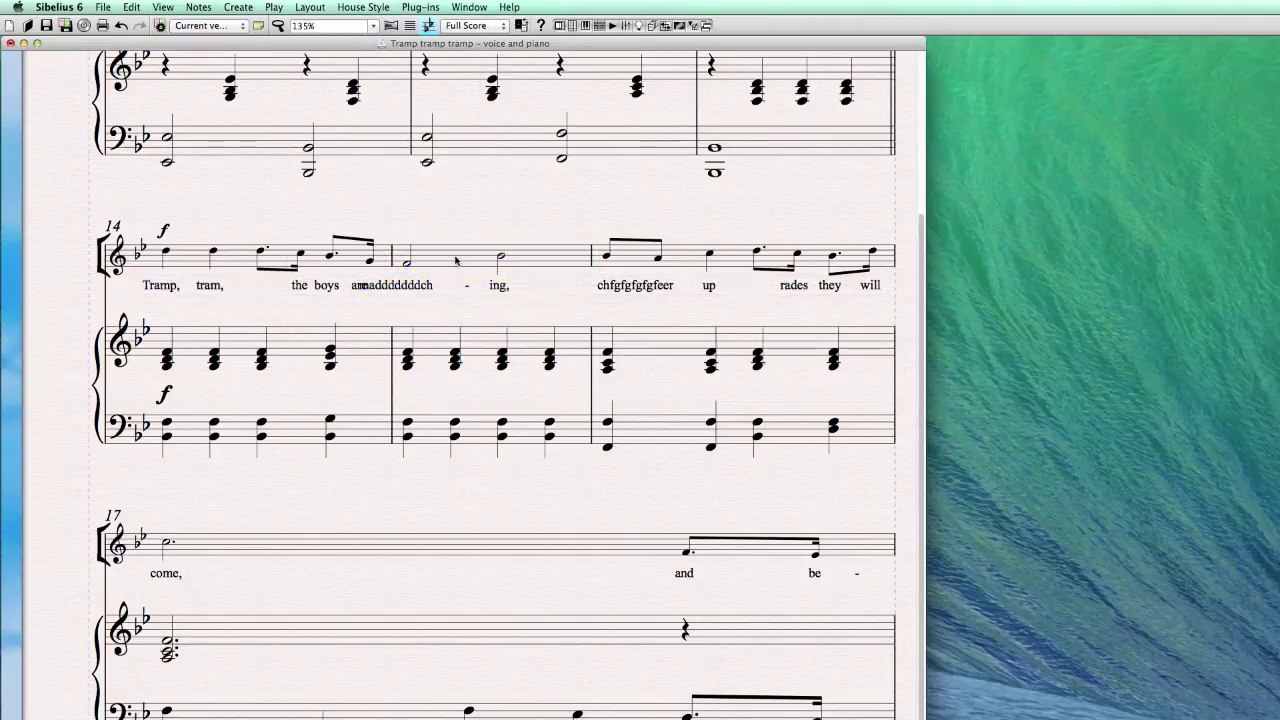
# - Reopen the Note Spacing Rule dialog and confirm it with OK
pyautogui.click(455, 260)
pyautogui.click(389, 8)
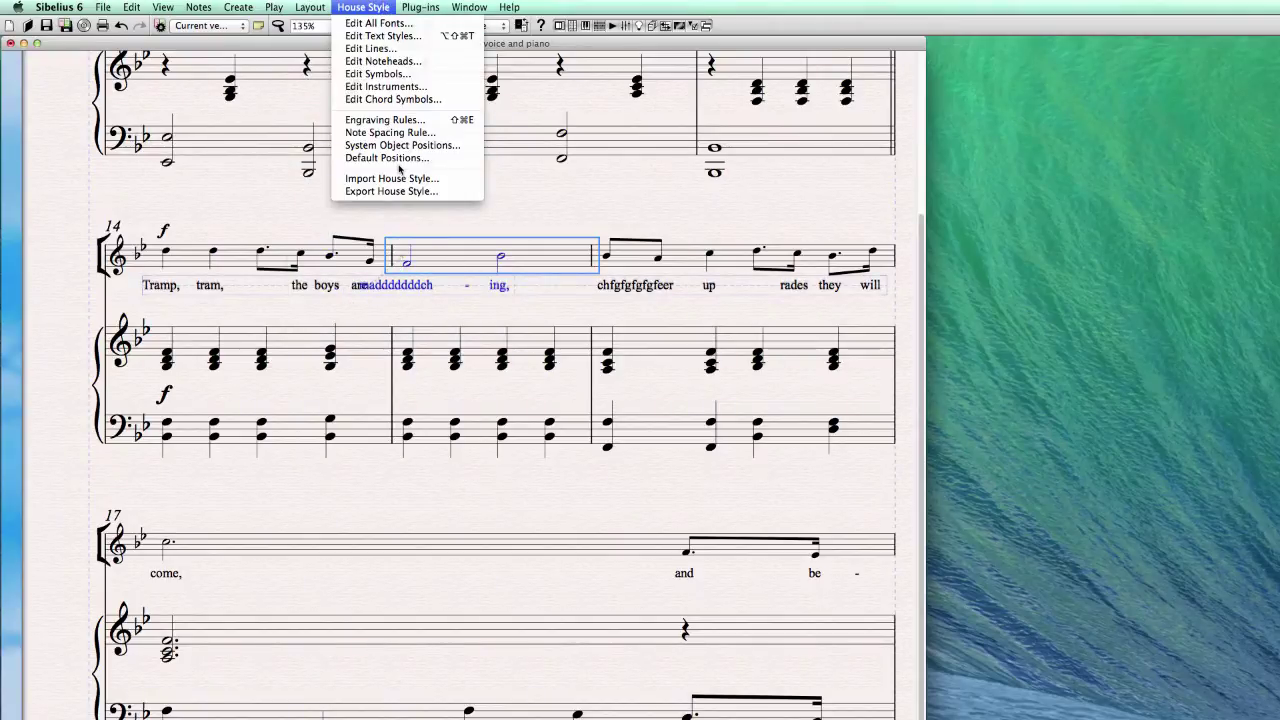
pyautogui.click(412, 132)
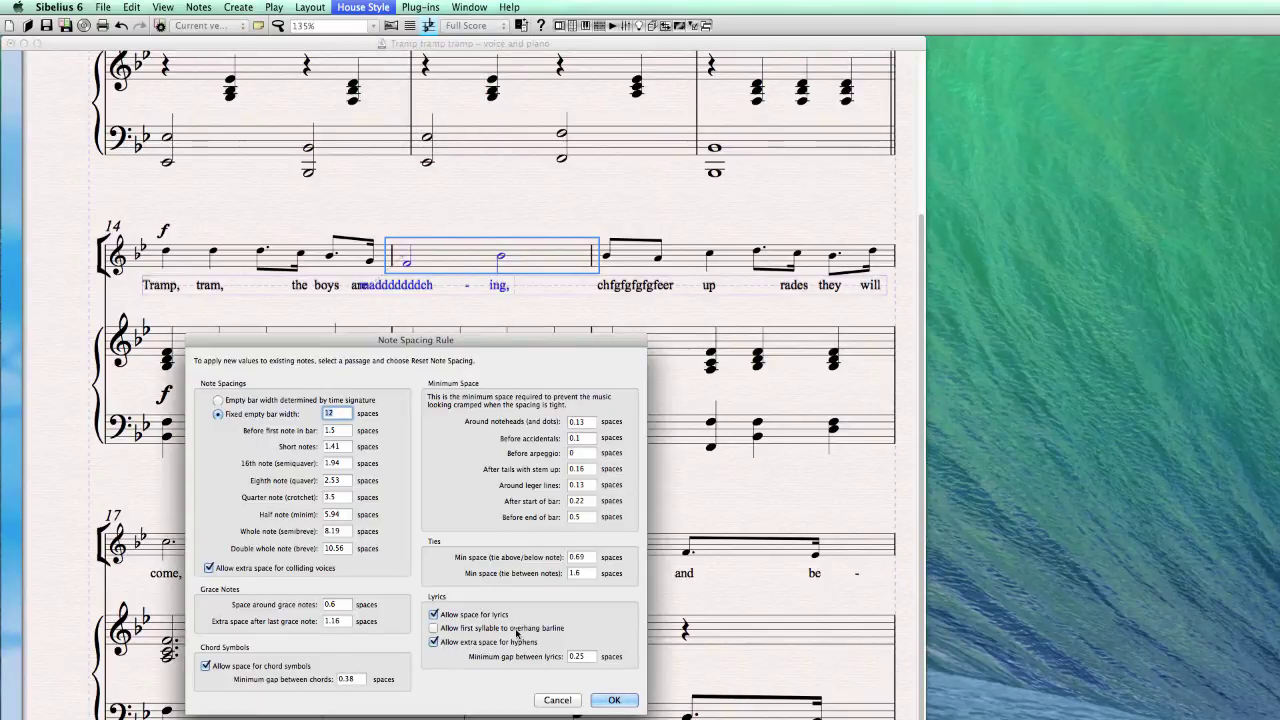
pyautogui.moveTo(439, 340); pyautogui.dragTo(441, 312)
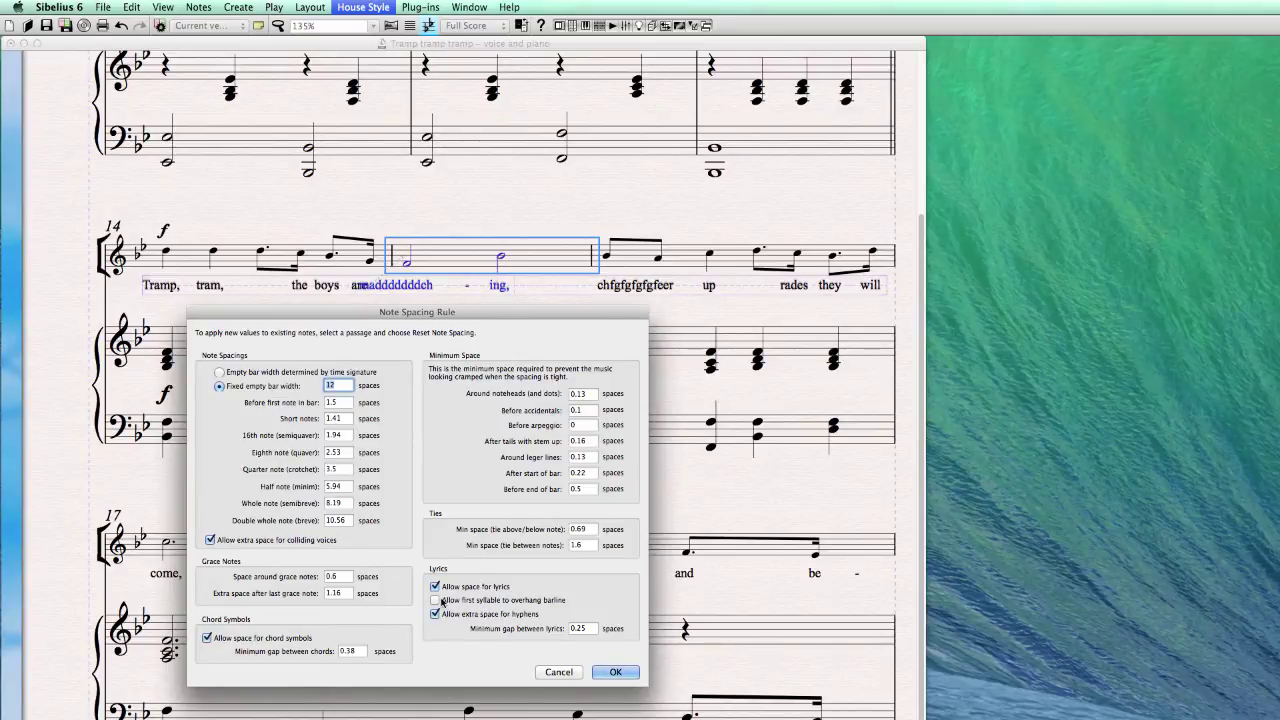
pyautogui.click(630, 675)
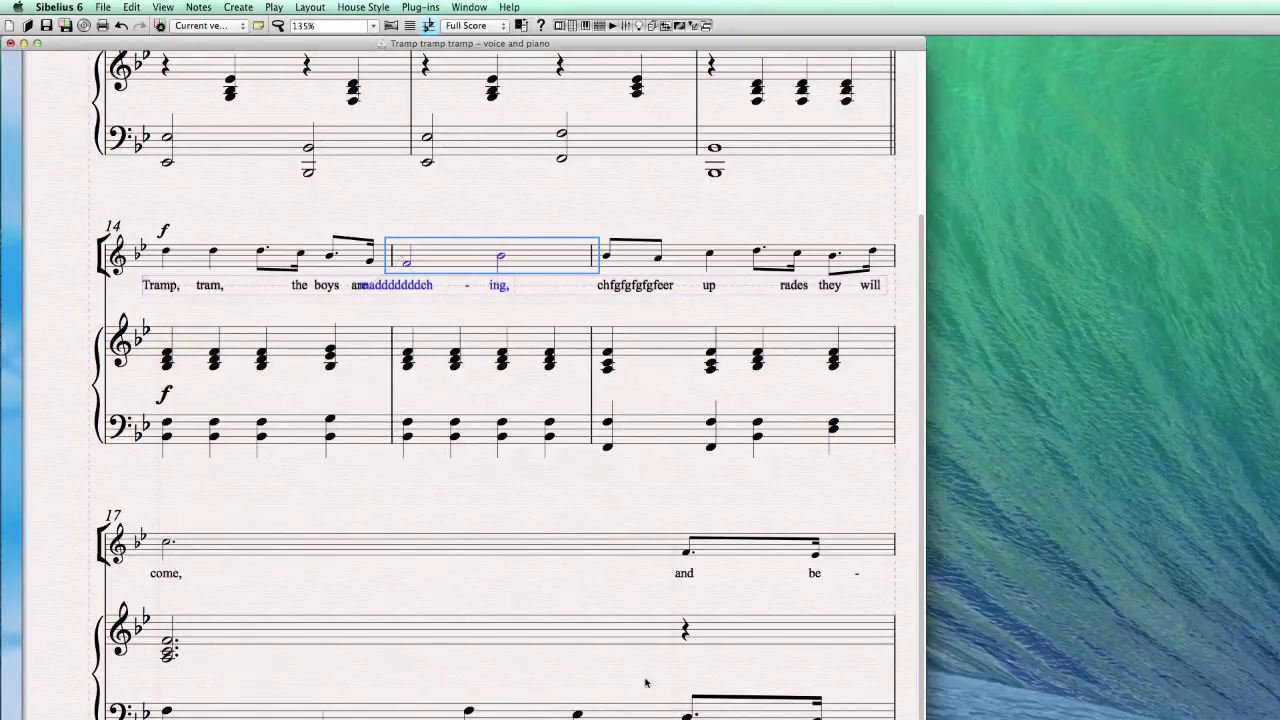
# - Leave the Note Spacing Rules unchanged and reset bar 15's note spacing so 'maddddddddch' clears 'are'
pyautogui.click(310, 7)
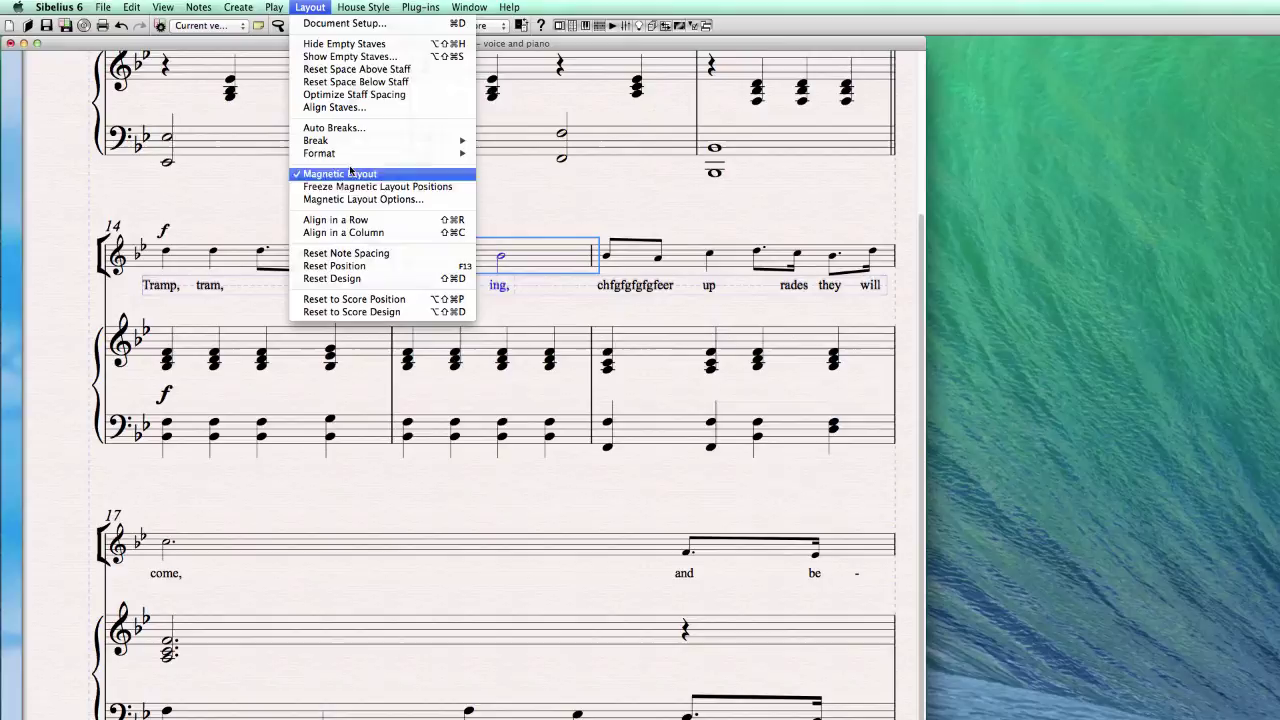
pyautogui.click(367, 250)
pyautogui.click(383, 8)
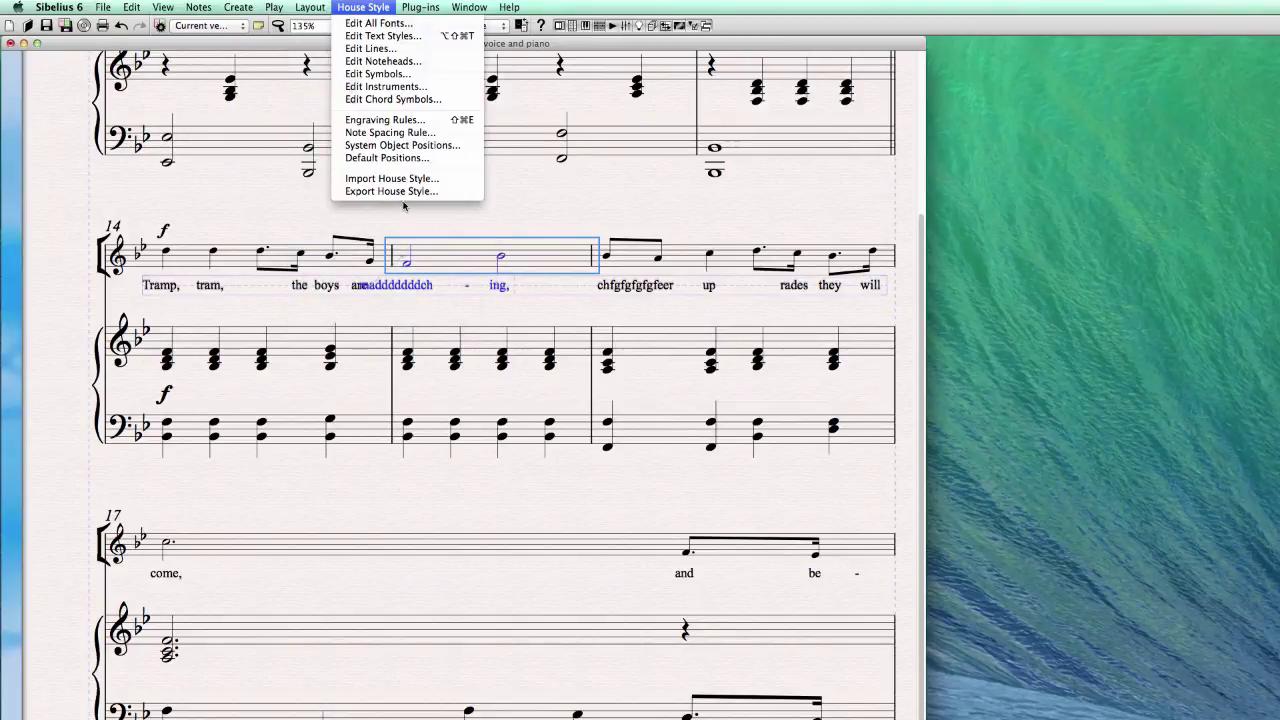
pyautogui.click(390, 132)
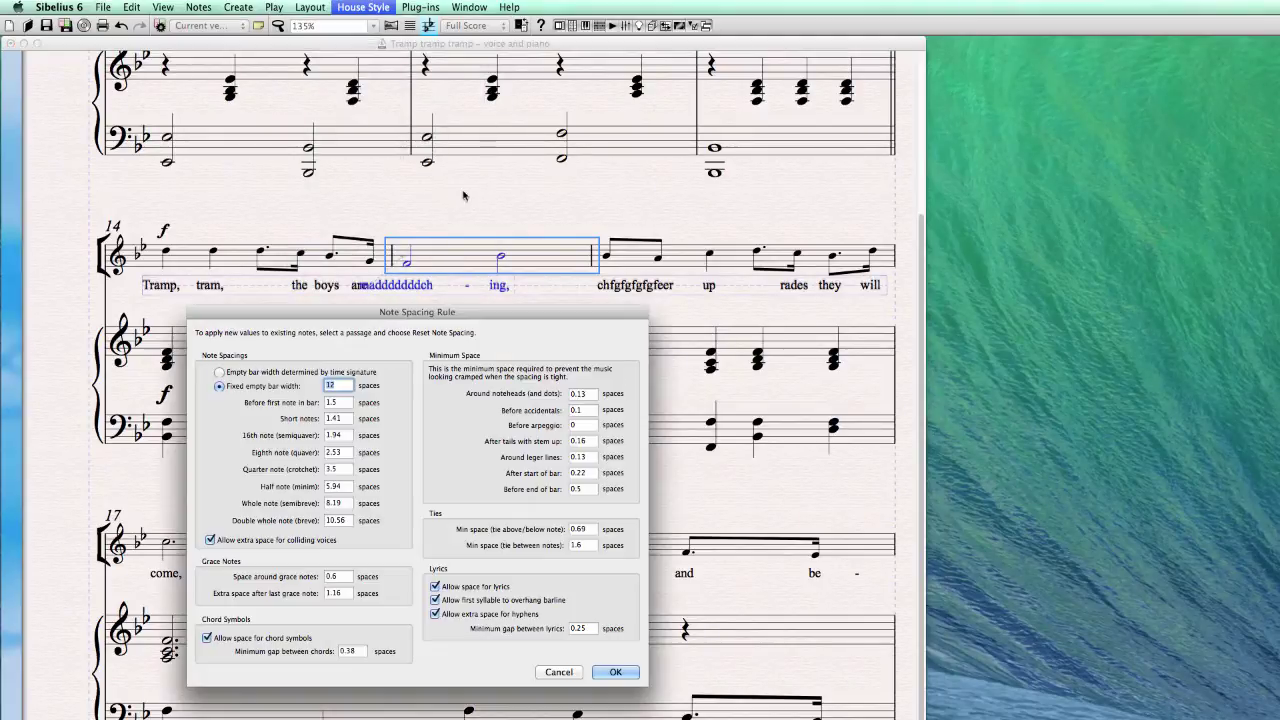
pyautogui.click(615, 672)
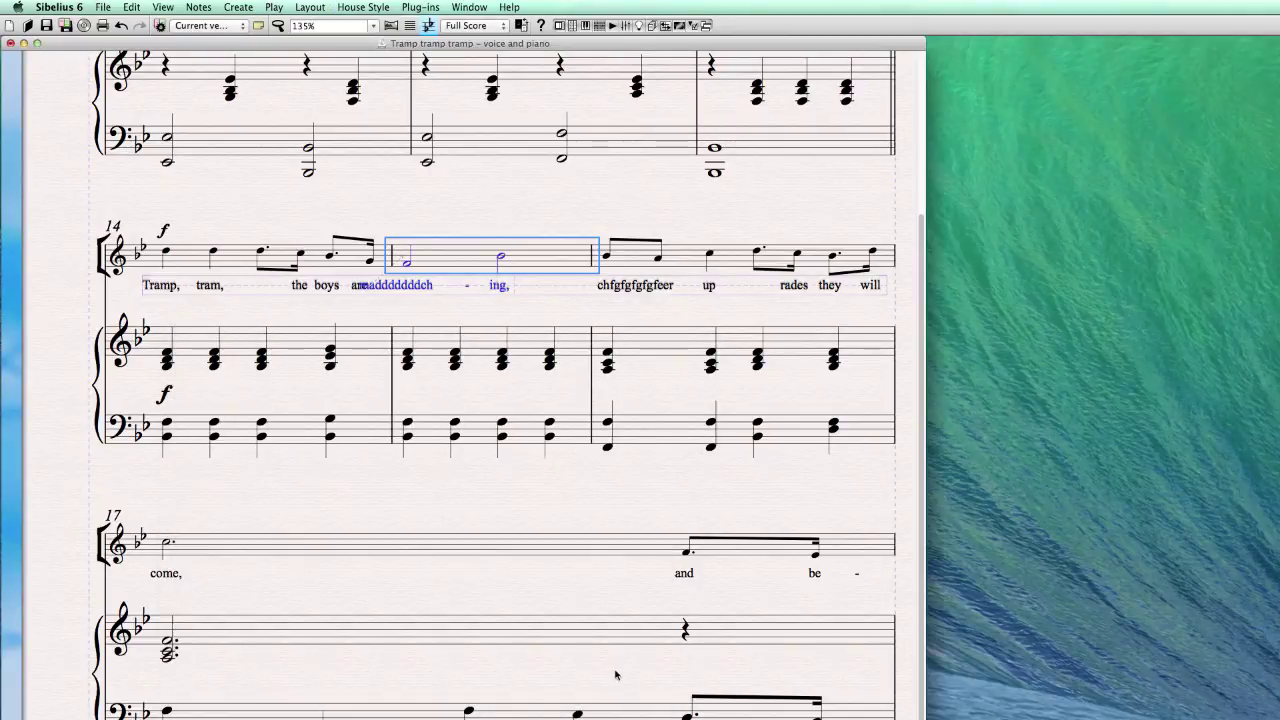
pyautogui.click(295, 7)
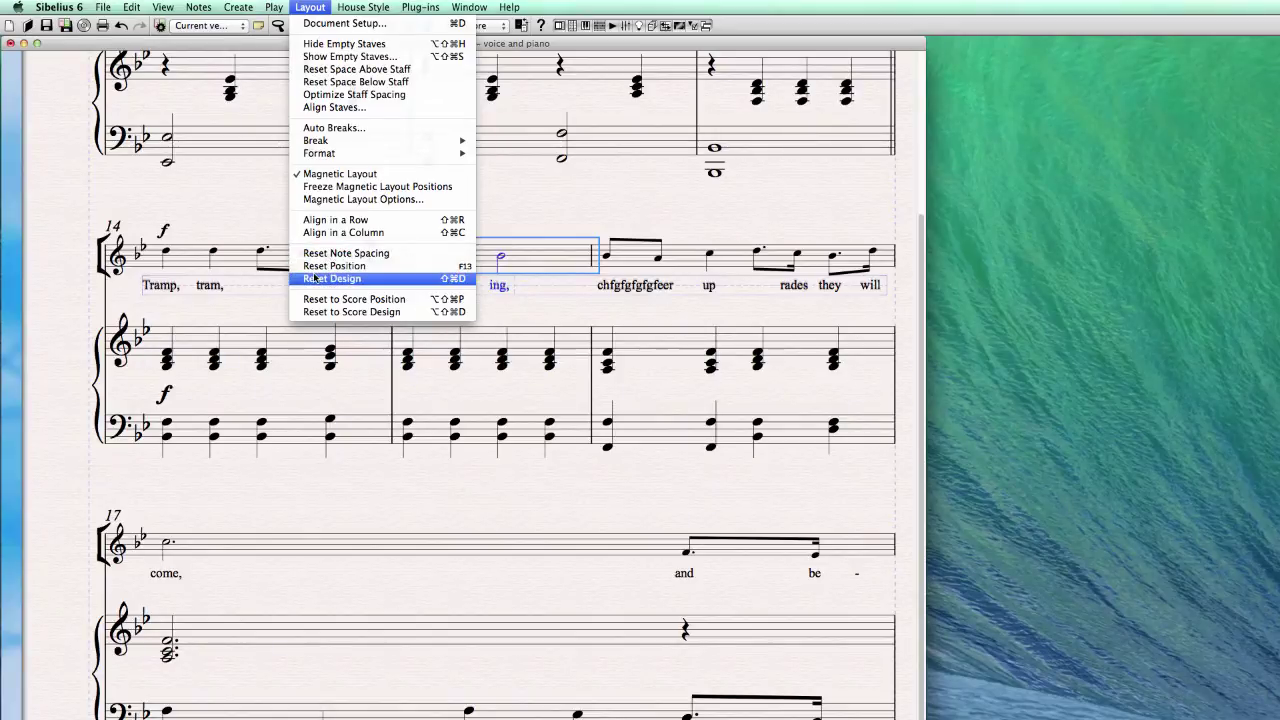
pyautogui.click(383, 257)
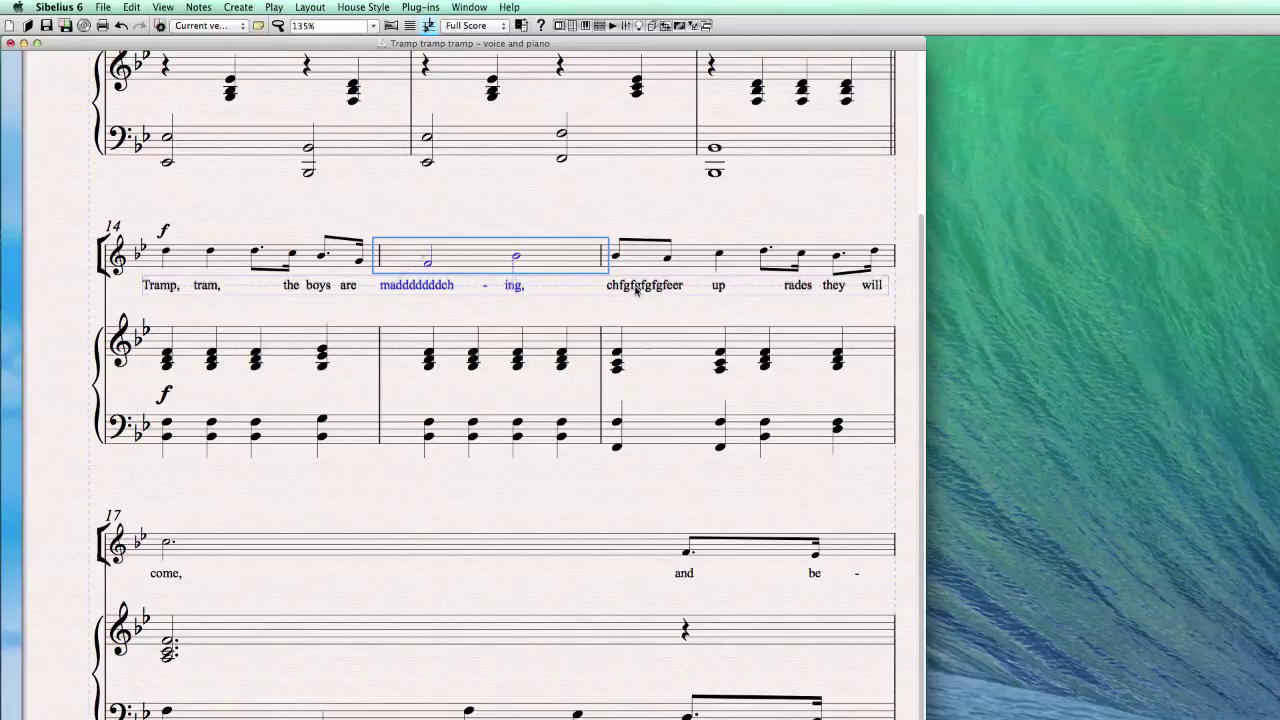
# - Lengthen the lyric 'up' to 'ufffffp' in bar 16 and 'breathe' to 'breaggthe' in bar 19
pyautogui.press('Escape')
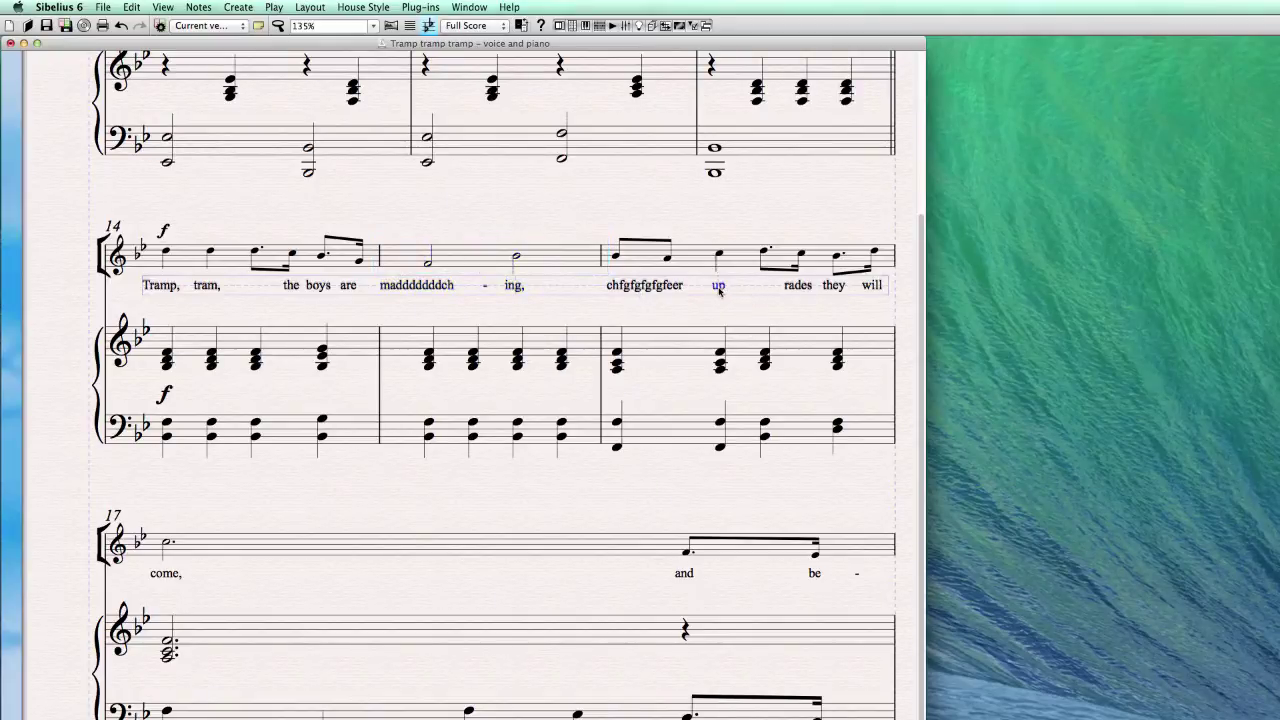
pyautogui.doubleClick(718, 287)
pyautogui.write('ffffff')
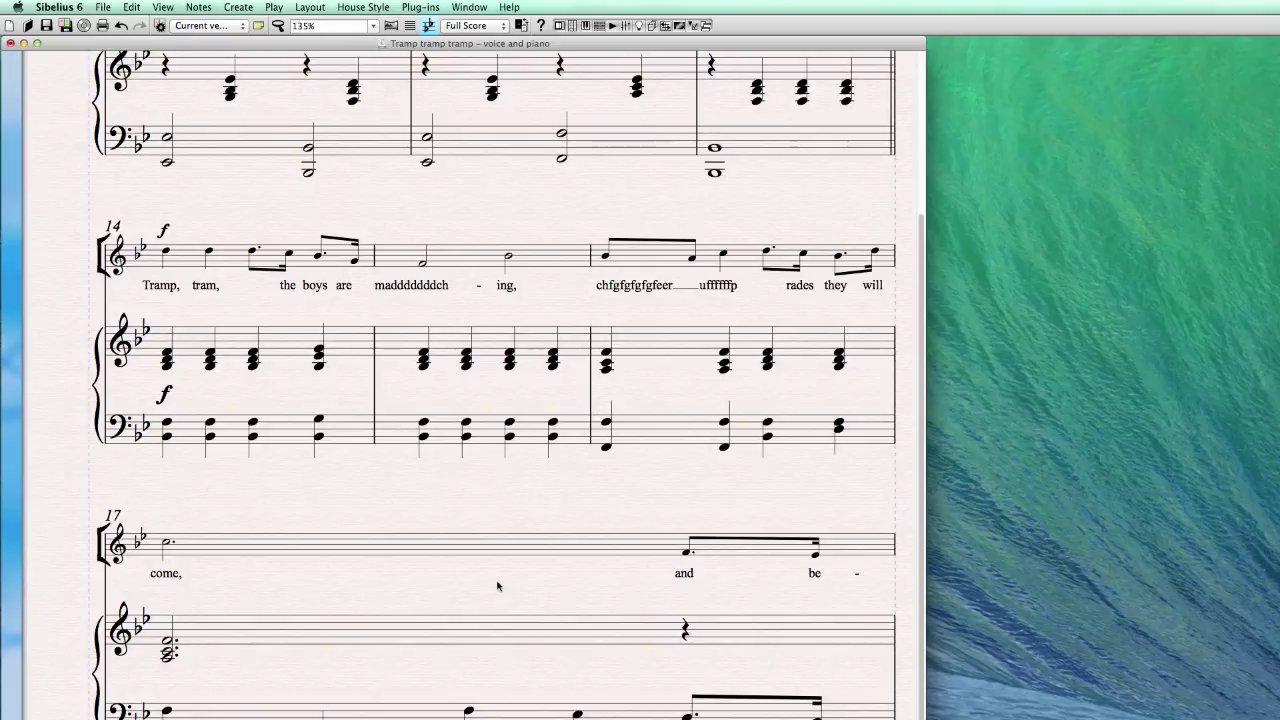
pyautogui.scroll(-8, 495, 593)
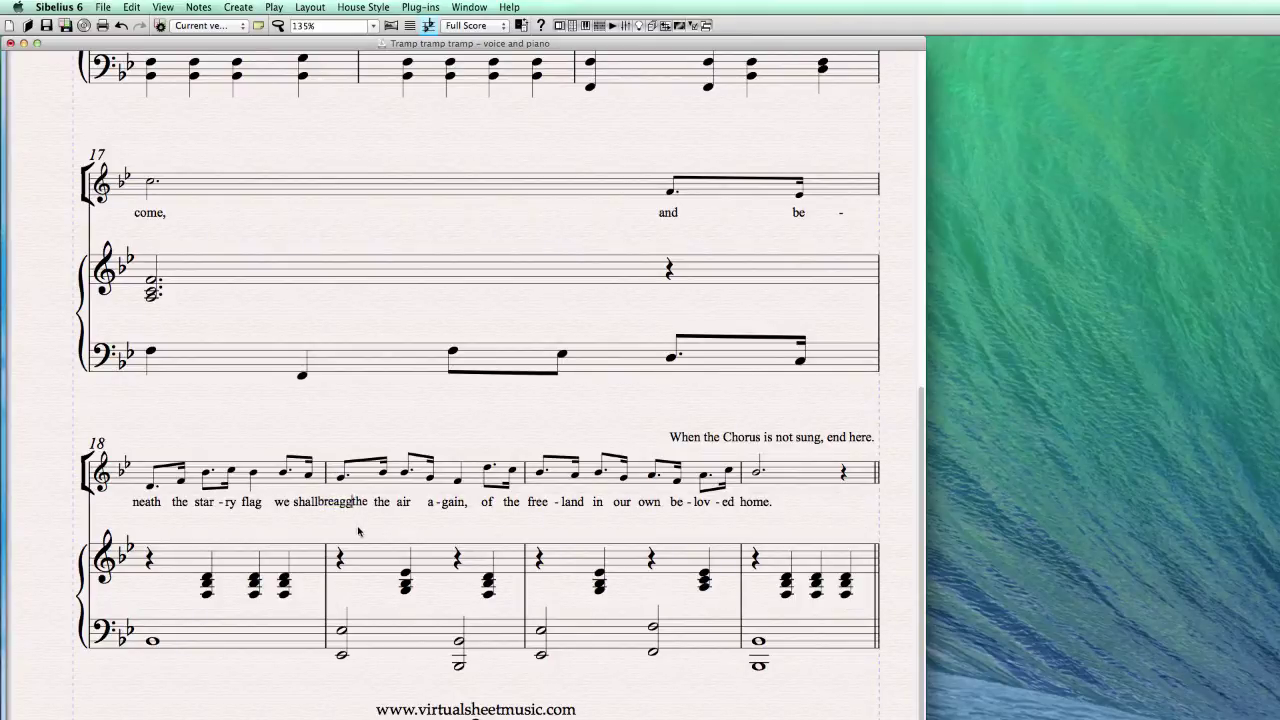
pyautogui.write('gg')
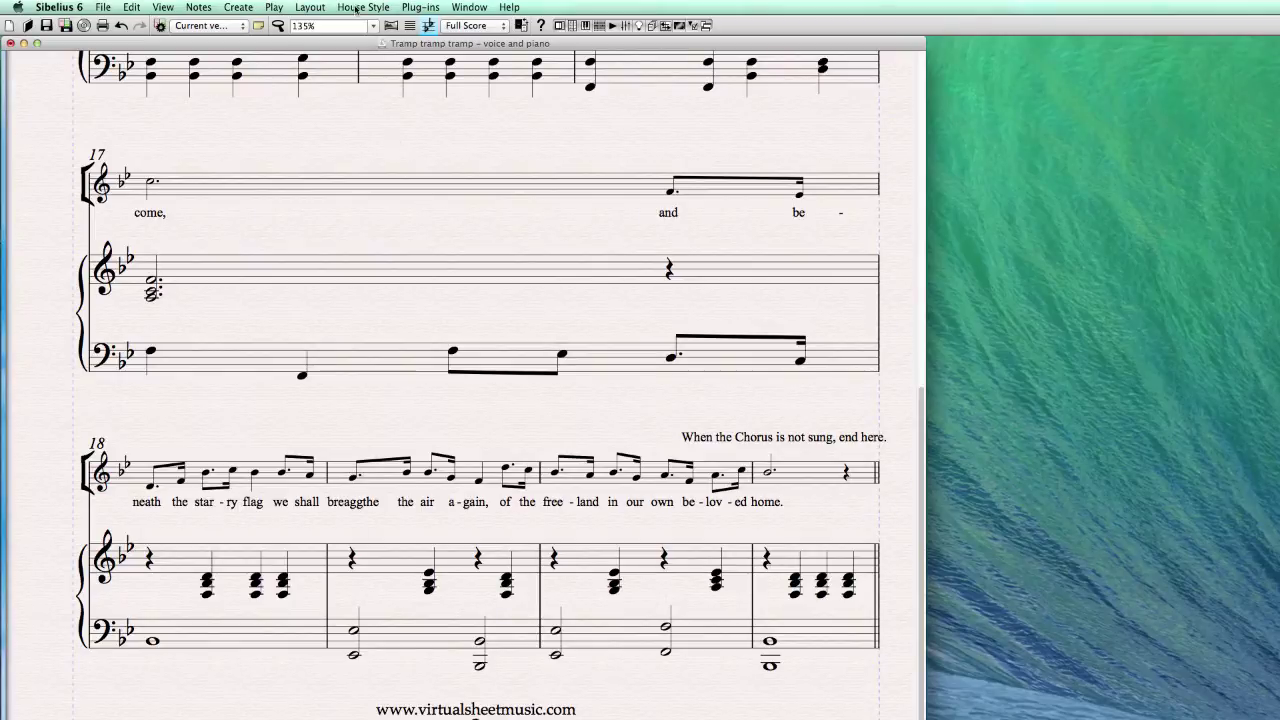
# - Let first syllables overhang the barline in Note Spacing Rules, then reset bar 19's note spacing
pyautogui.click(362, 7)
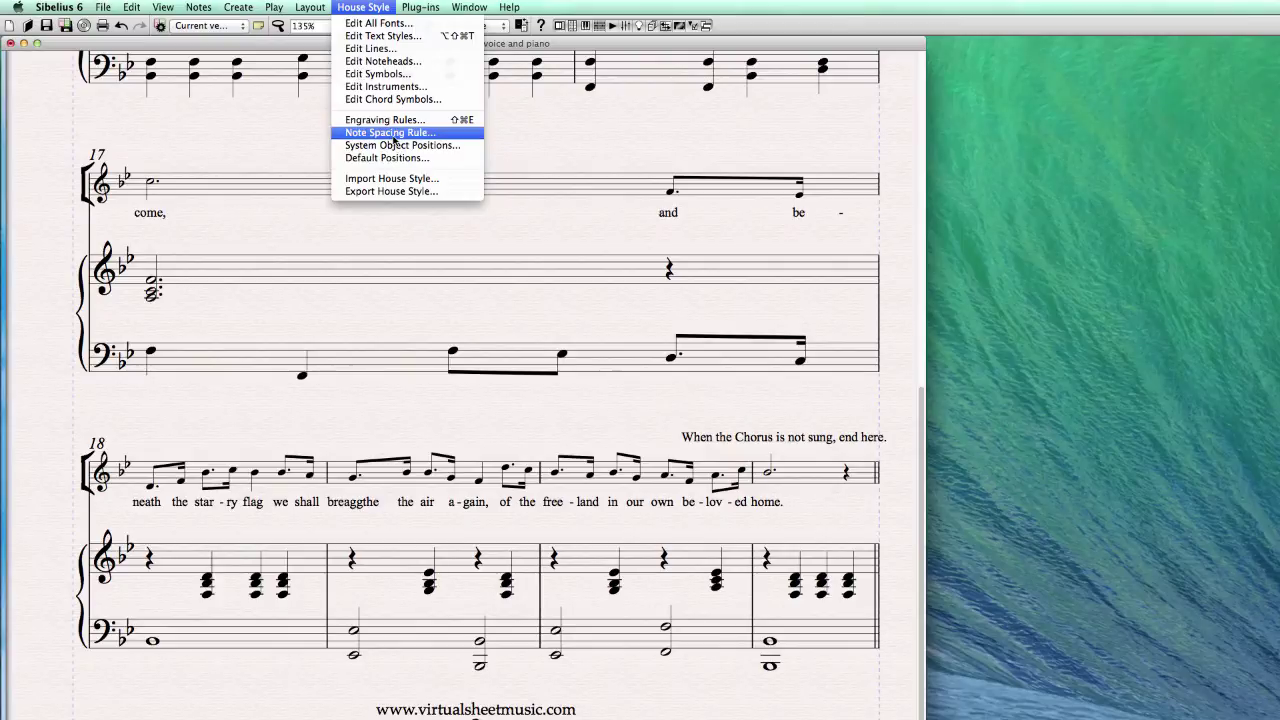
pyautogui.click(395, 133)
pyautogui.click(436, 601)
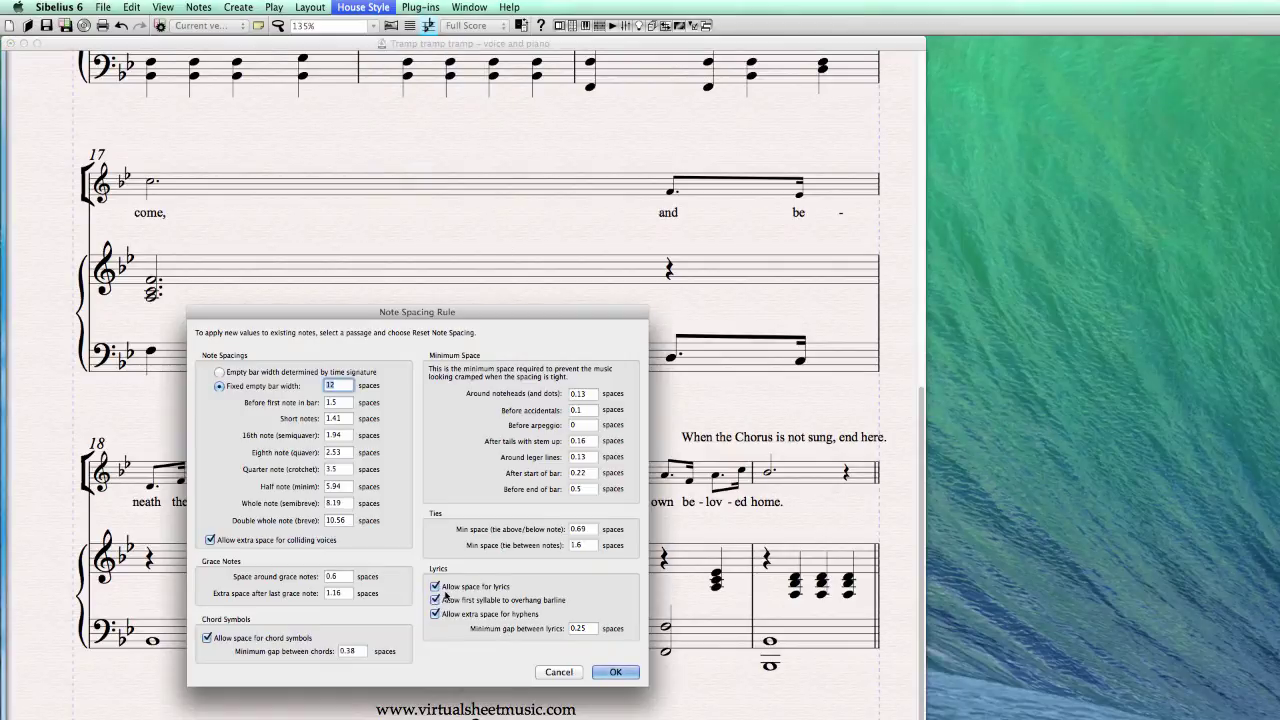
pyautogui.click(615, 671)
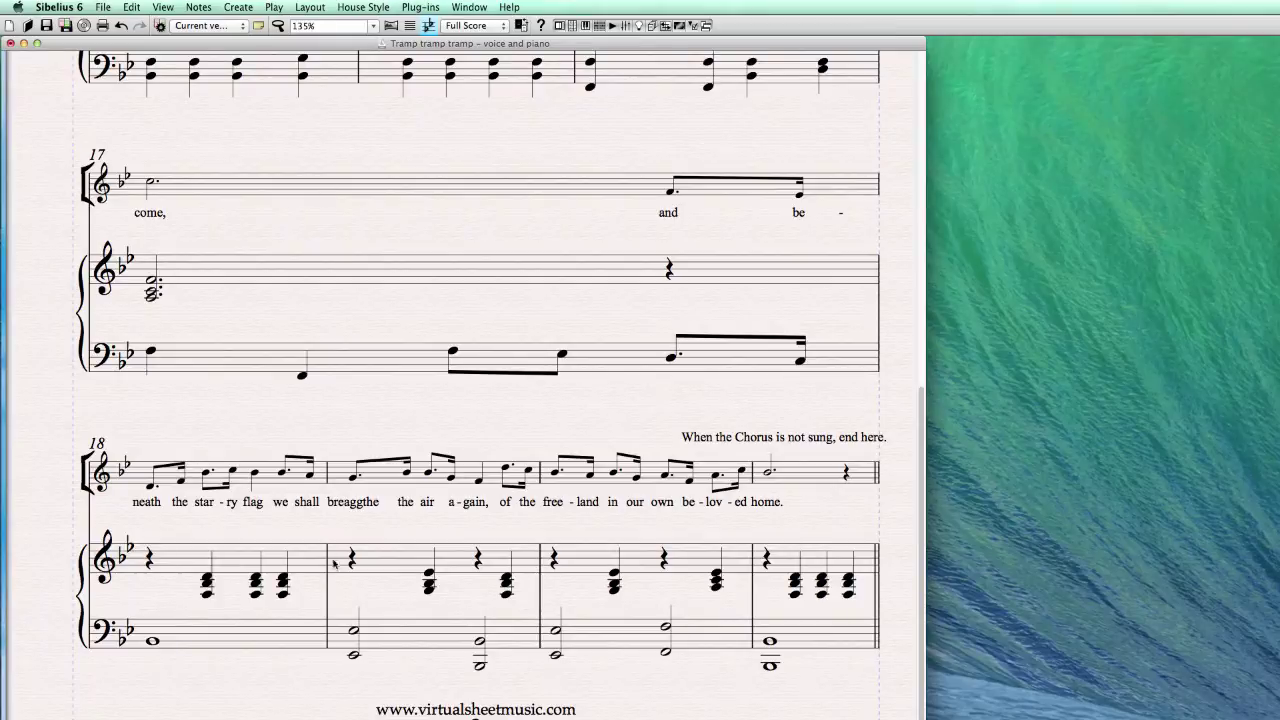
pyautogui.click(366, 484)
pyautogui.click(307, 7)
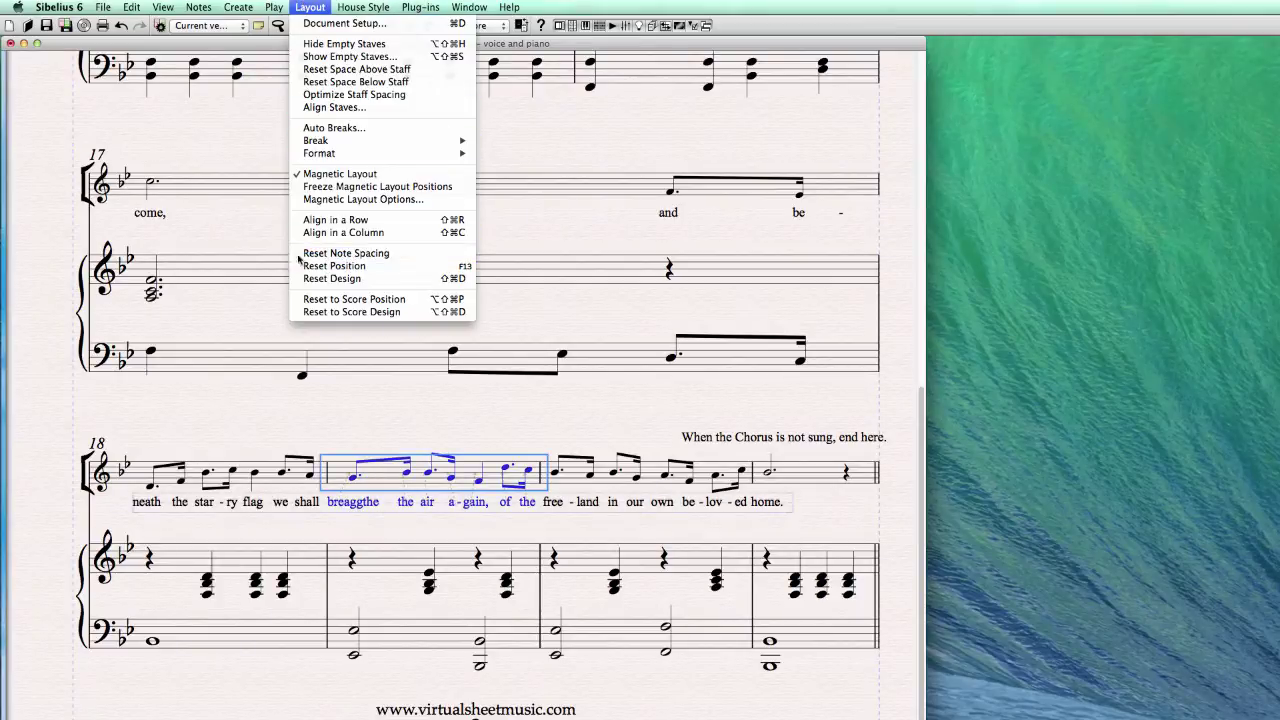
pyautogui.click(400, 257)
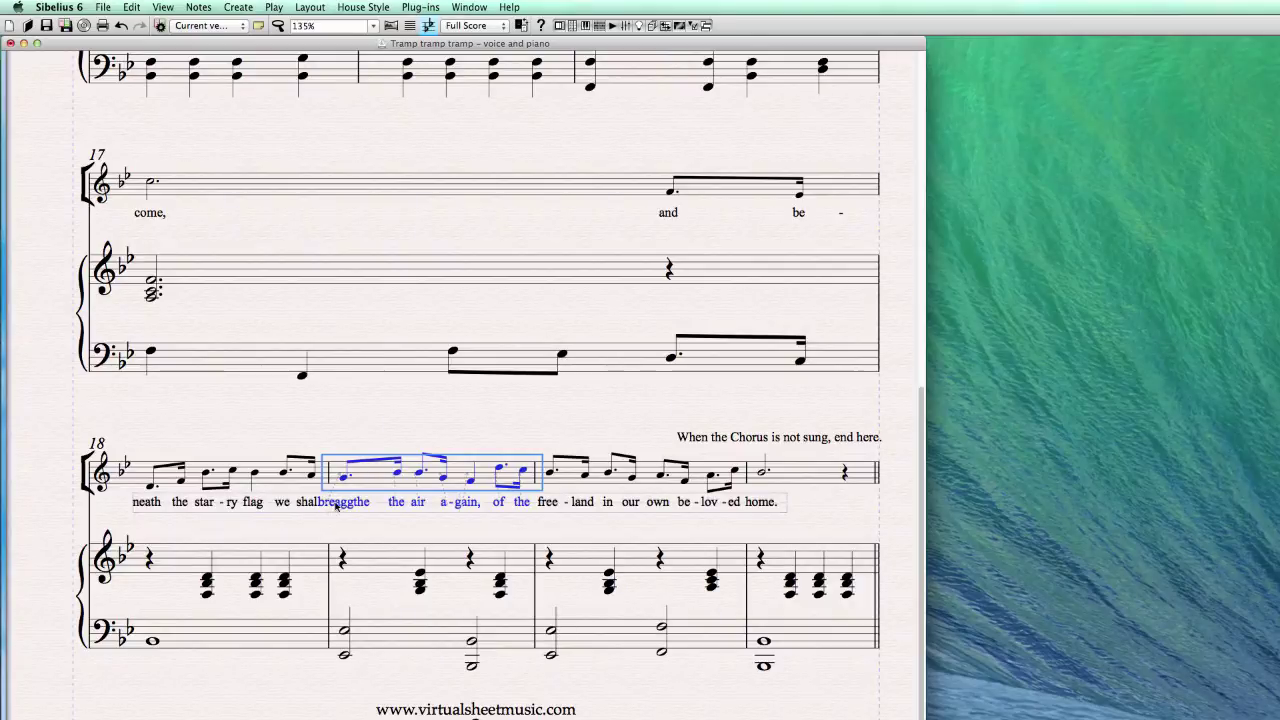
# - Turn off first-syllable barline overhang again, reset bar 18's note spacing, and deselect
pyautogui.click(364, 5)
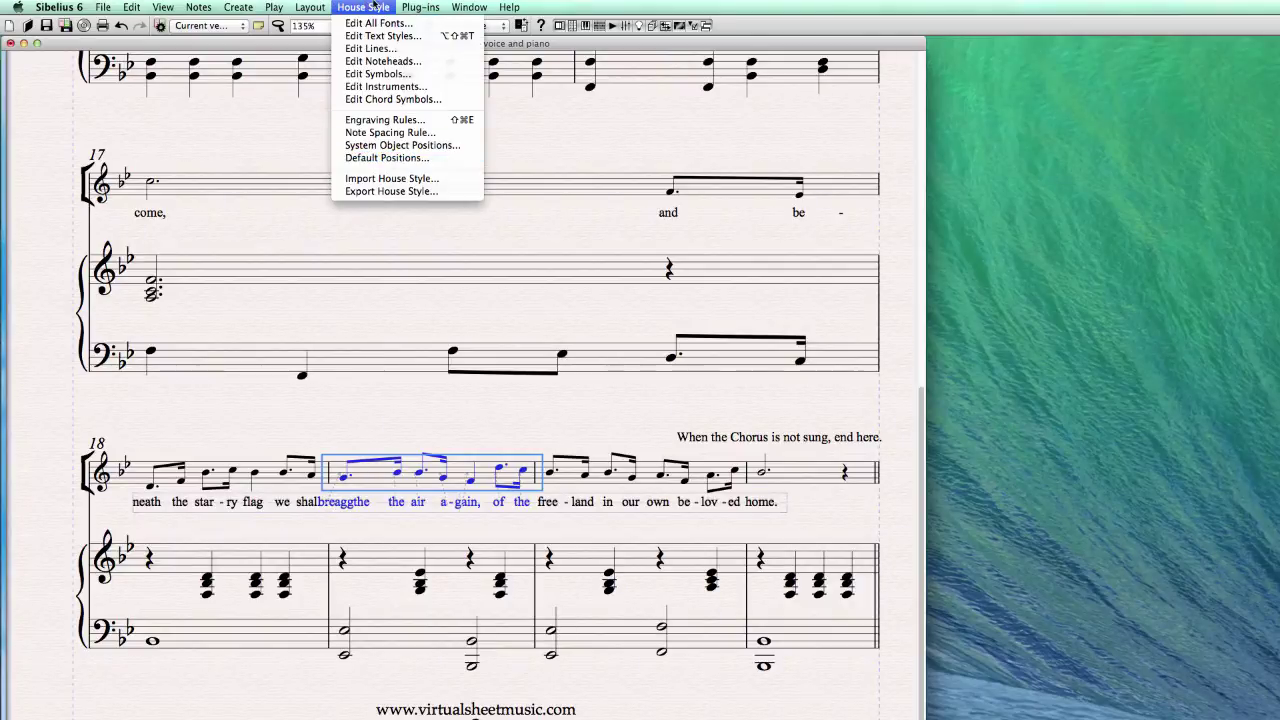
pyautogui.click(390, 132)
pyautogui.click(435, 600)
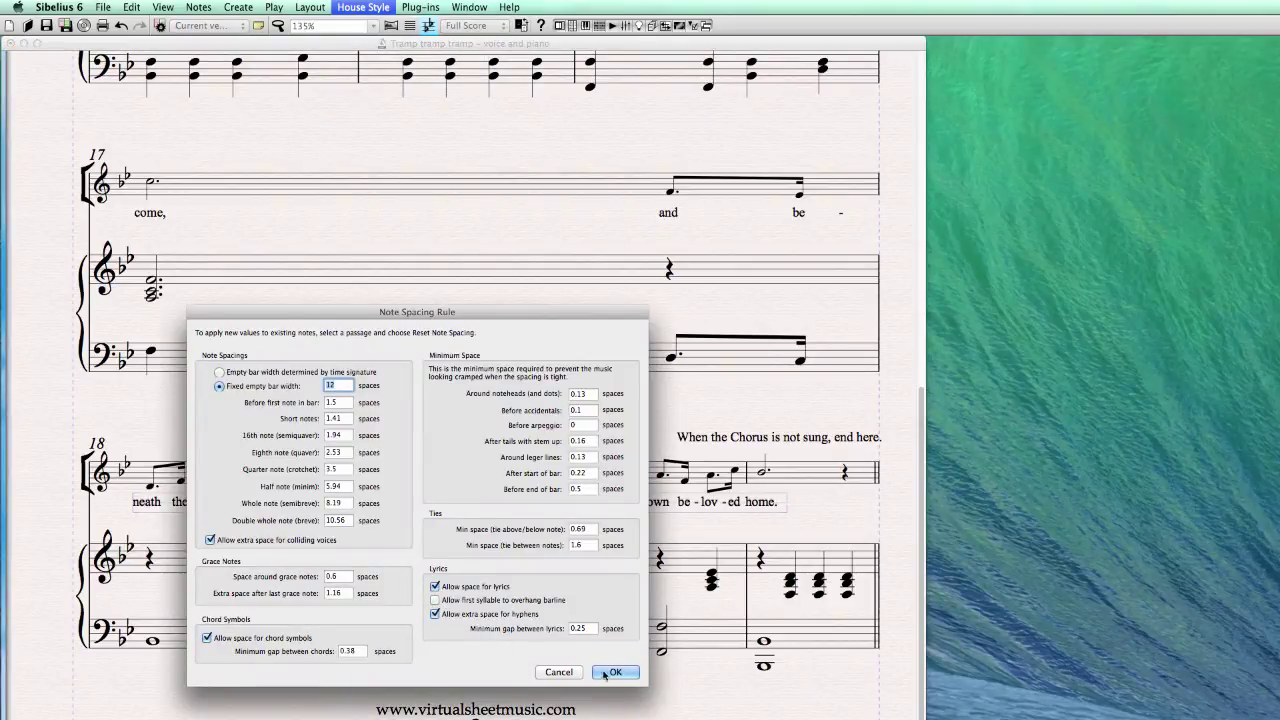
pyautogui.click(615, 672)
pyautogui.click(309, 7)
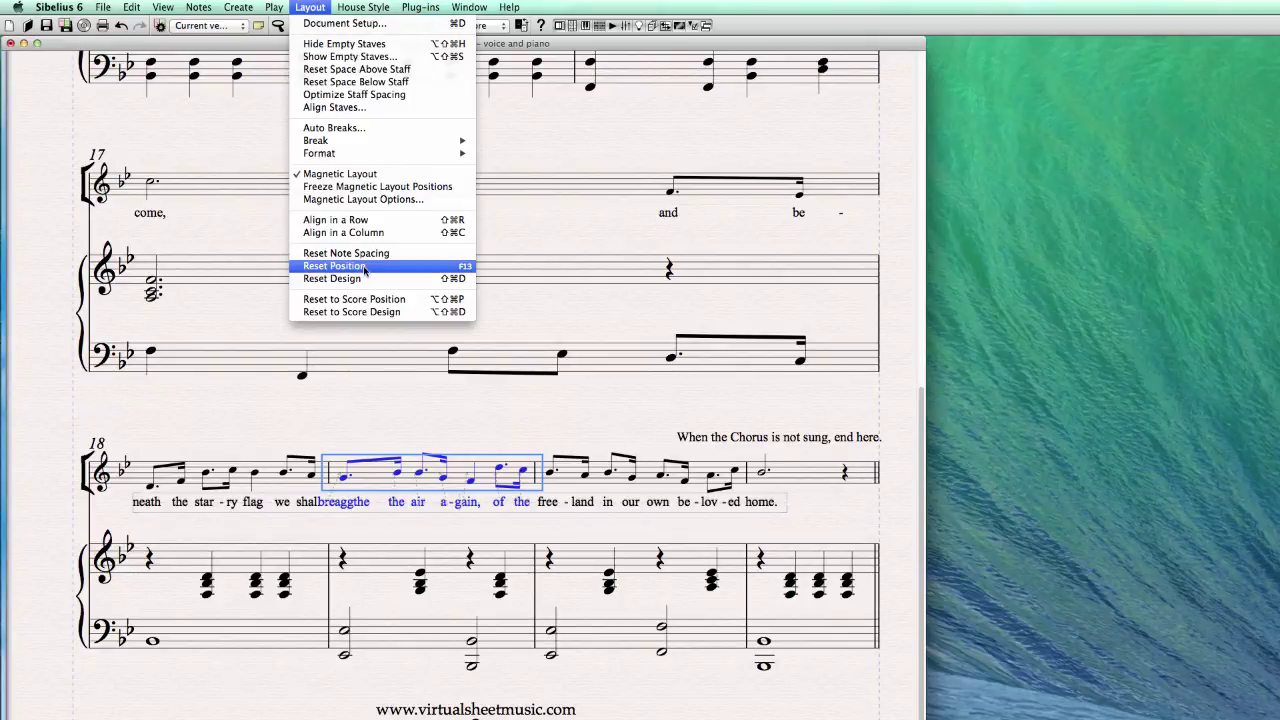
pyautogui.moveTo(363, 7)
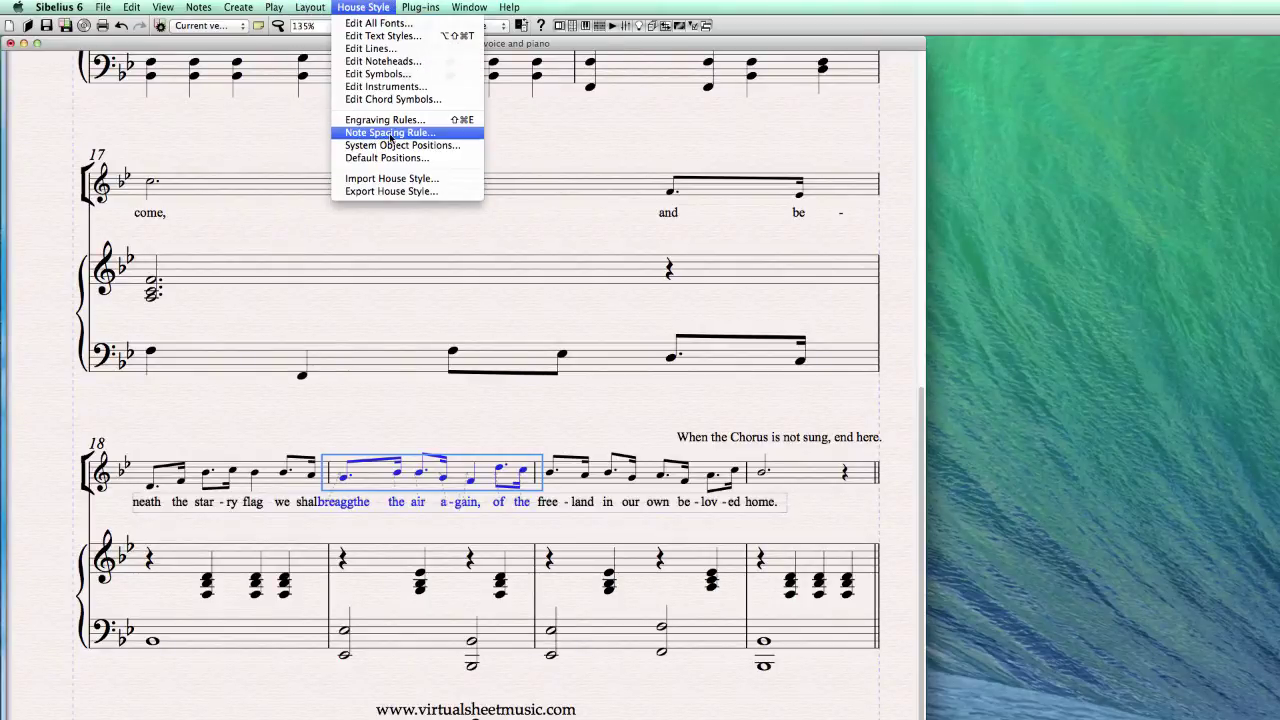
pyautogui.moveTo(318, 9)
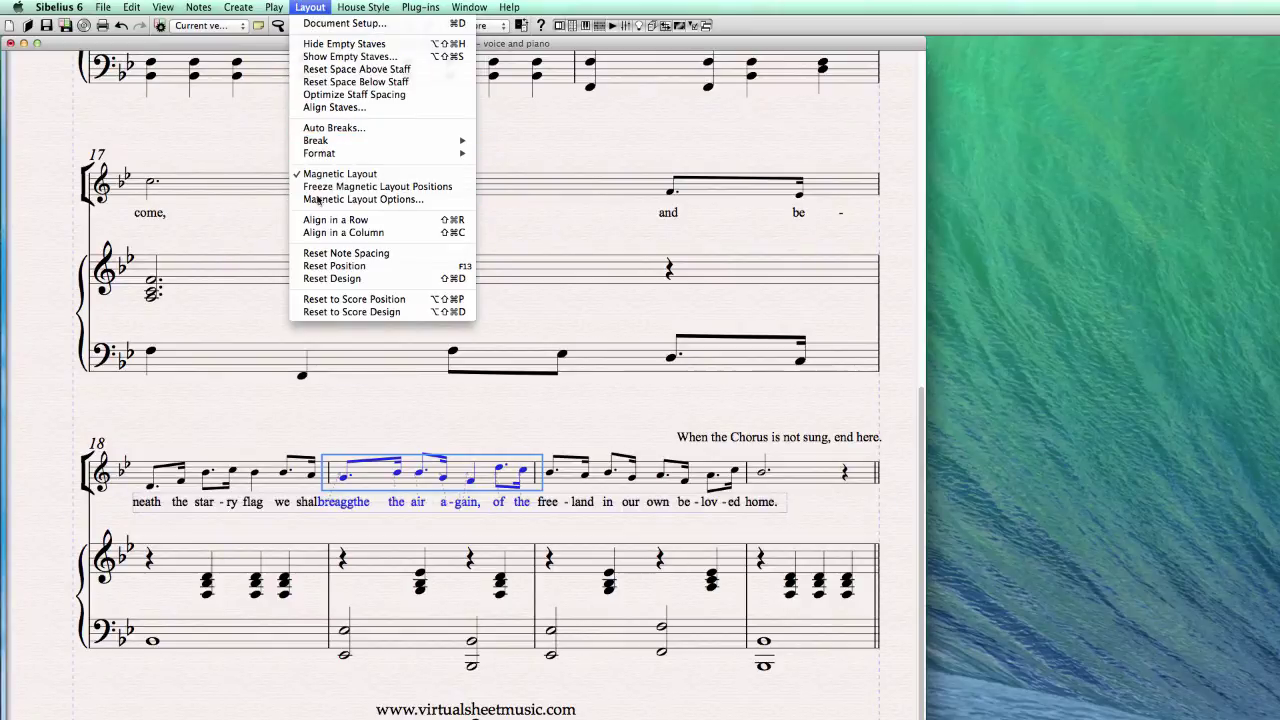
pyautogui.click(357, 254)
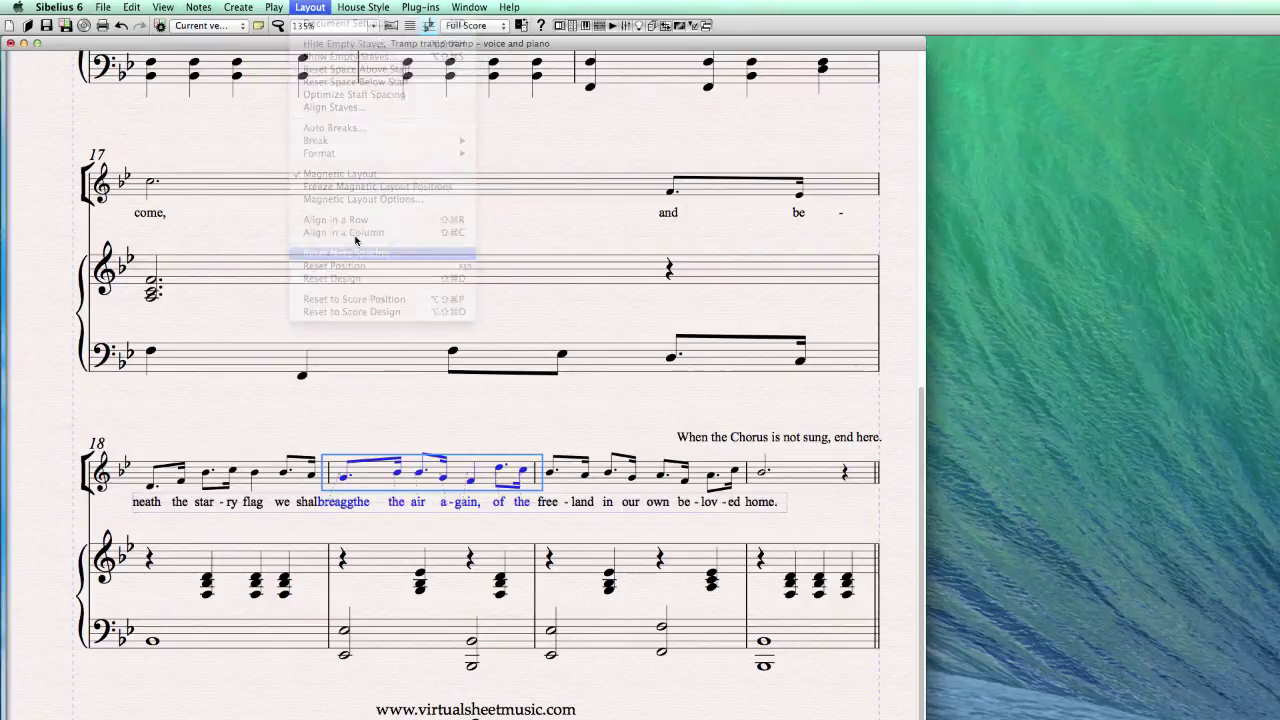
pyautogui.click(367, 532)
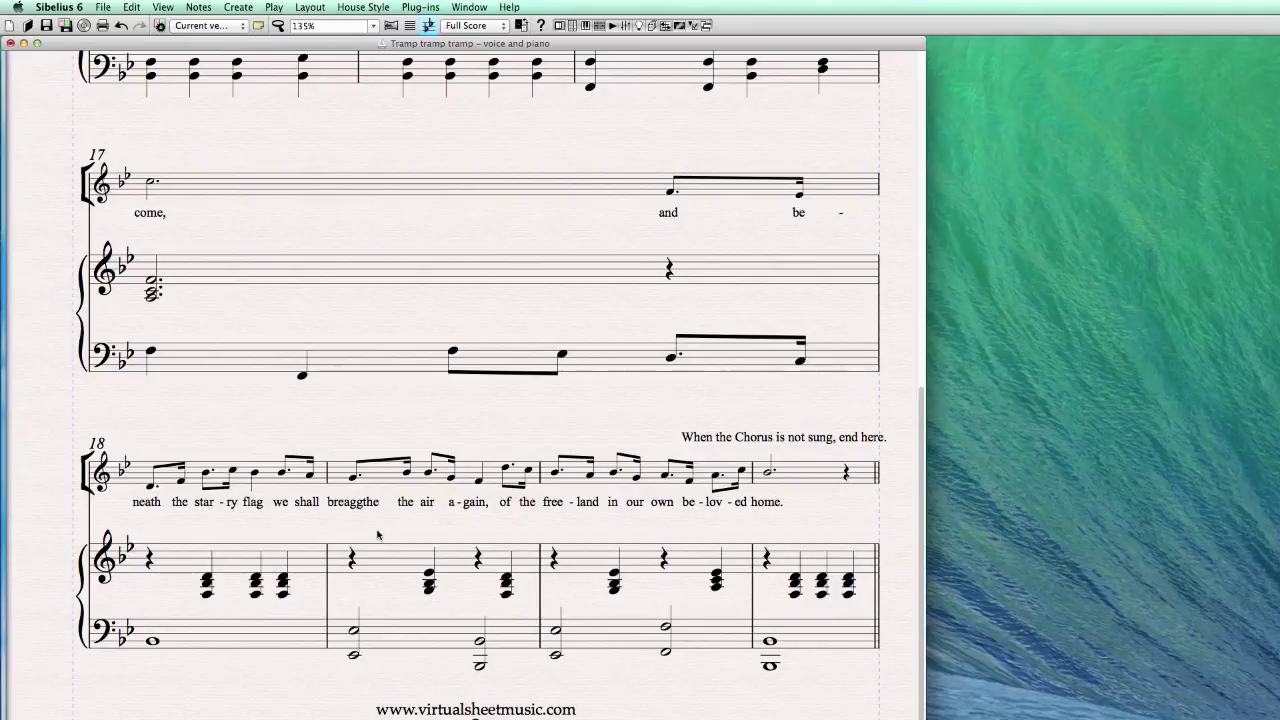
# - Drag the lyrics 'madddddddch', 'ing,', 'chfgfgfgfgfeer' and 'ufffffp' below the lyric line
pyautogui.scroll(3, 460, 430)
pyautogui.hscroll(-1, 460, 430)
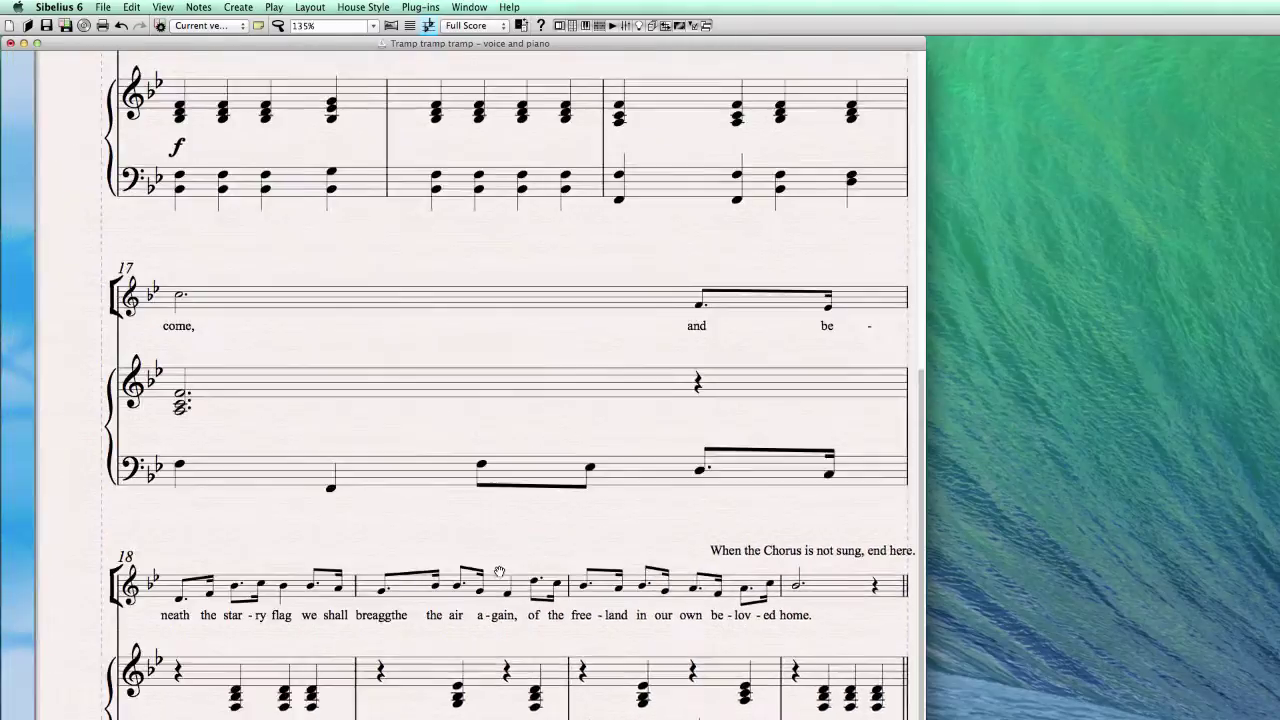
pyautogui.scroll(4, 443, 470)
pyautogui.hscroll(-1, 443, 470)
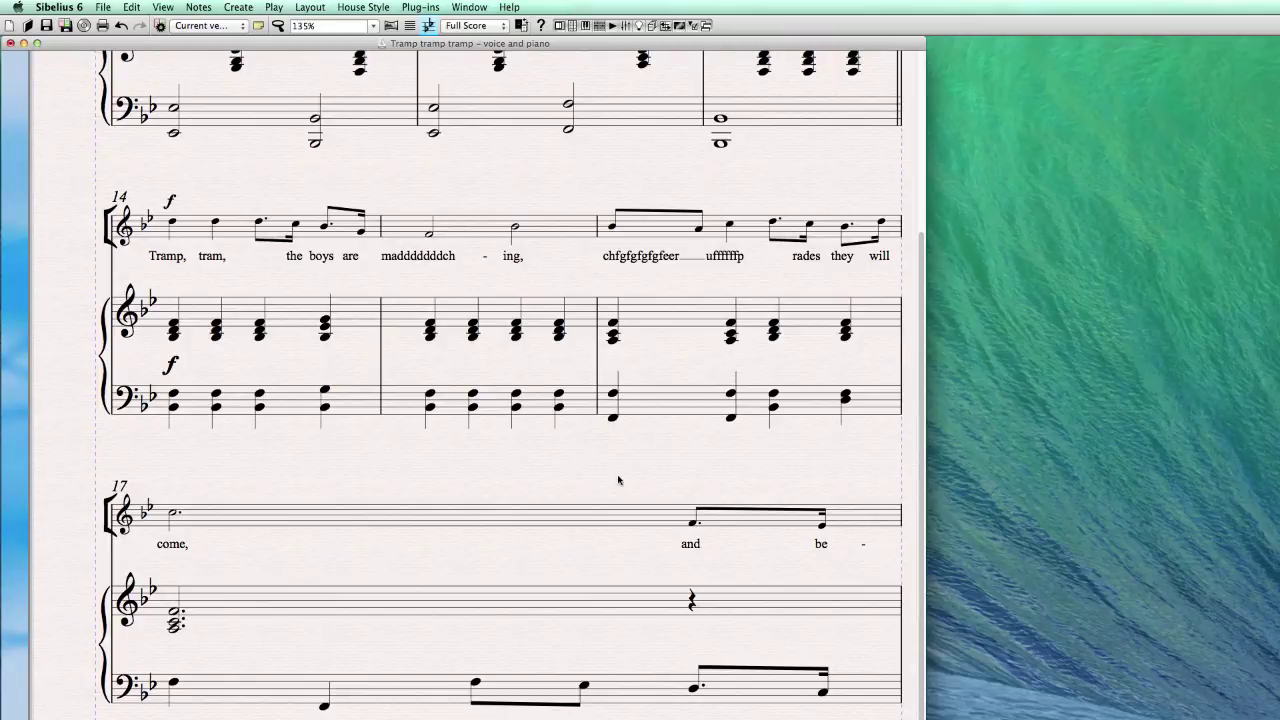
pyautogui.scroll(-1, 612, 462)
pyautogui.hscroll(1, 612, 462)
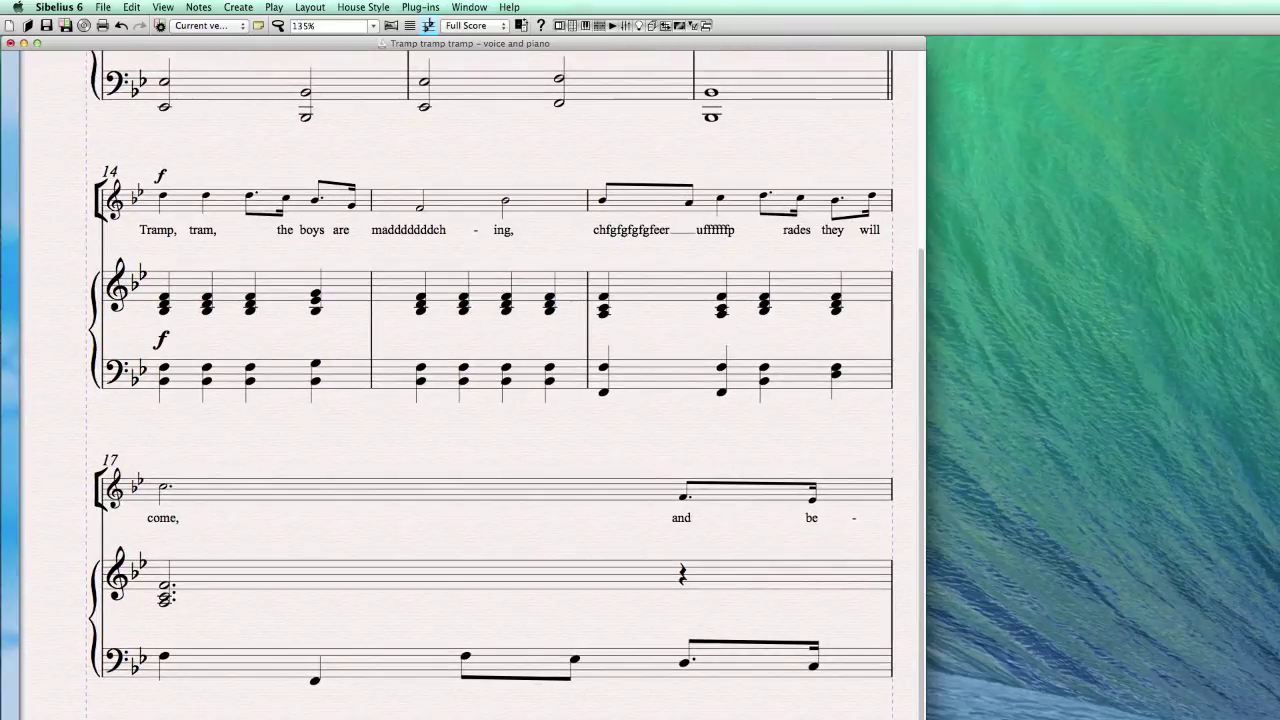
pyautogui.click(606, 458)
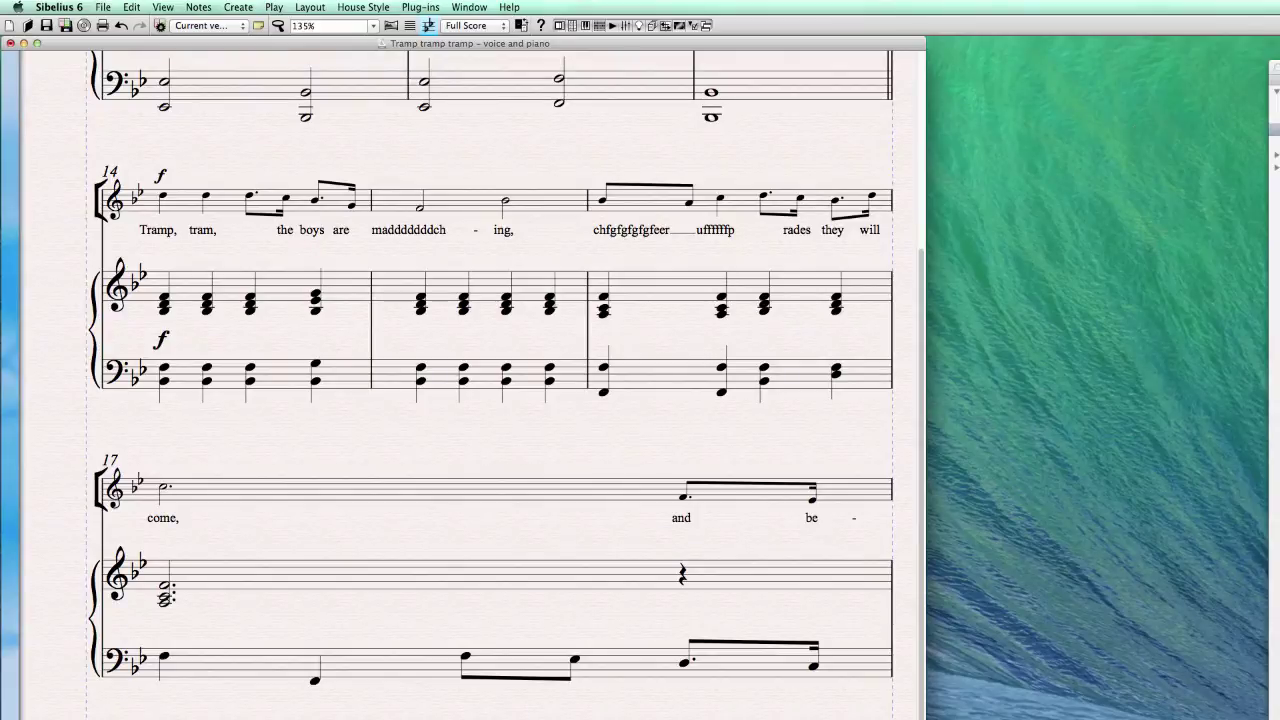
pyautogui.press('super+Tab')
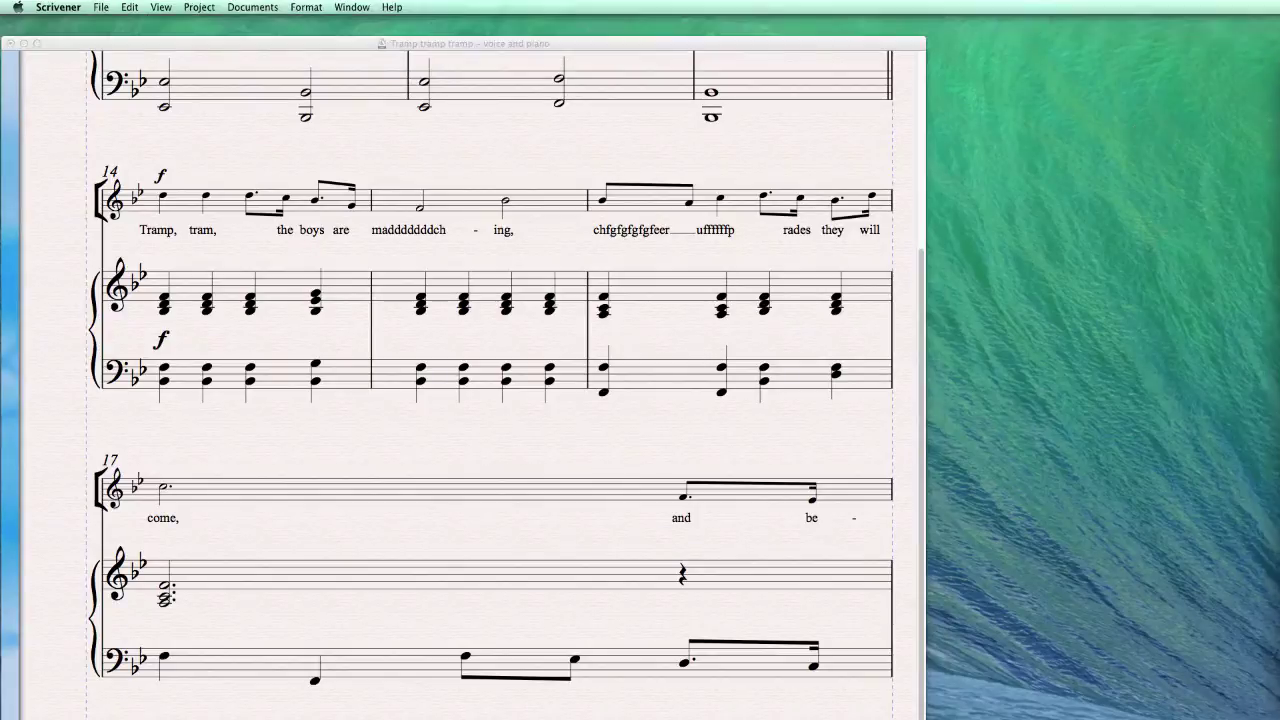
pyautogui.click(403, 236)
pyautogui.moveTo(414, 231); pyautogui.dragTo(419, 251)
pyautogui.moveTo(499, 232); pyautogui.dragTo(503, 241)
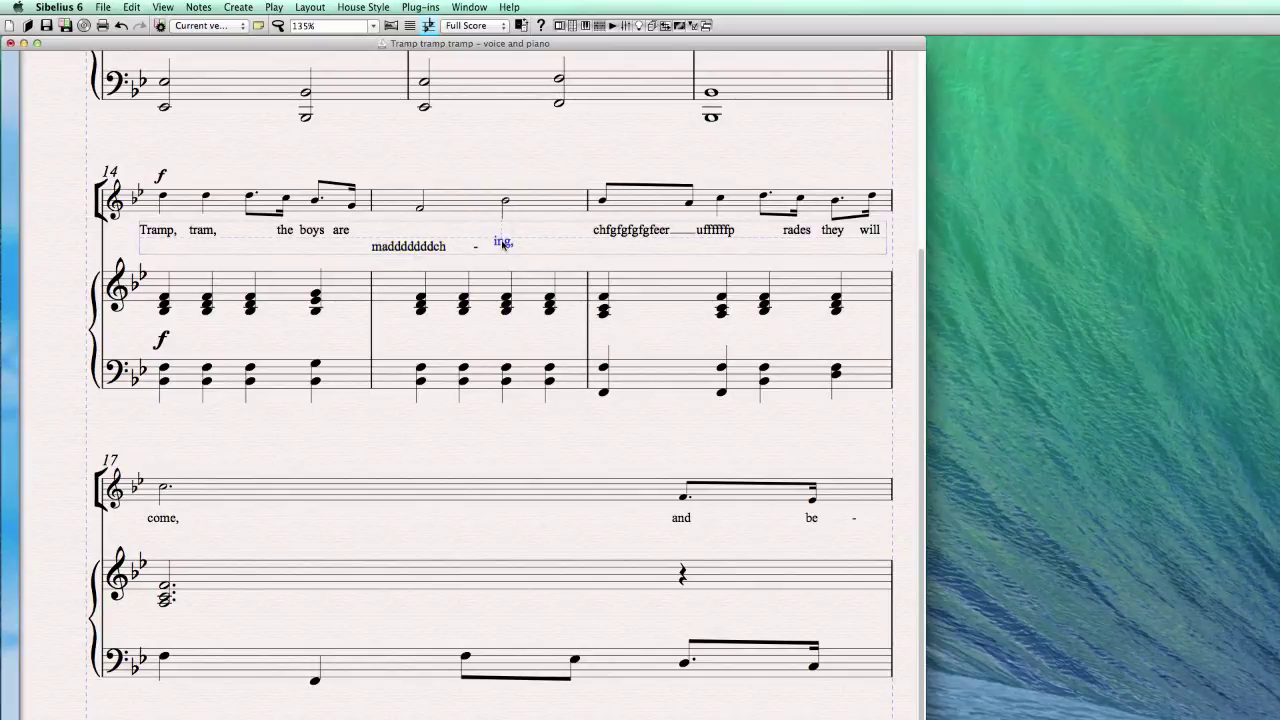
pyautogui.moveTo(606, 231); pyautogui.dragTo(608, 248)
pyautogui.moveTo(715, 231); pyautogui.dragTo(716, 239)
# - Move 'the', 'are', 'boys' and 'tram,' lower, then select the voice staff in bars 14–16
pyautogui.click(288, 231)
pyautogui.moveTo(296, 244)
pyautogui.mouseDown()
pyautogui.moveTo(342, 243)
pyautogui.moveTo(310, 244)
pyautogui.mouseUp()
pyautogui.click(203, 231)
pyautogui.moveTo(203, 231); pyautogui.dragTo(203, 243)
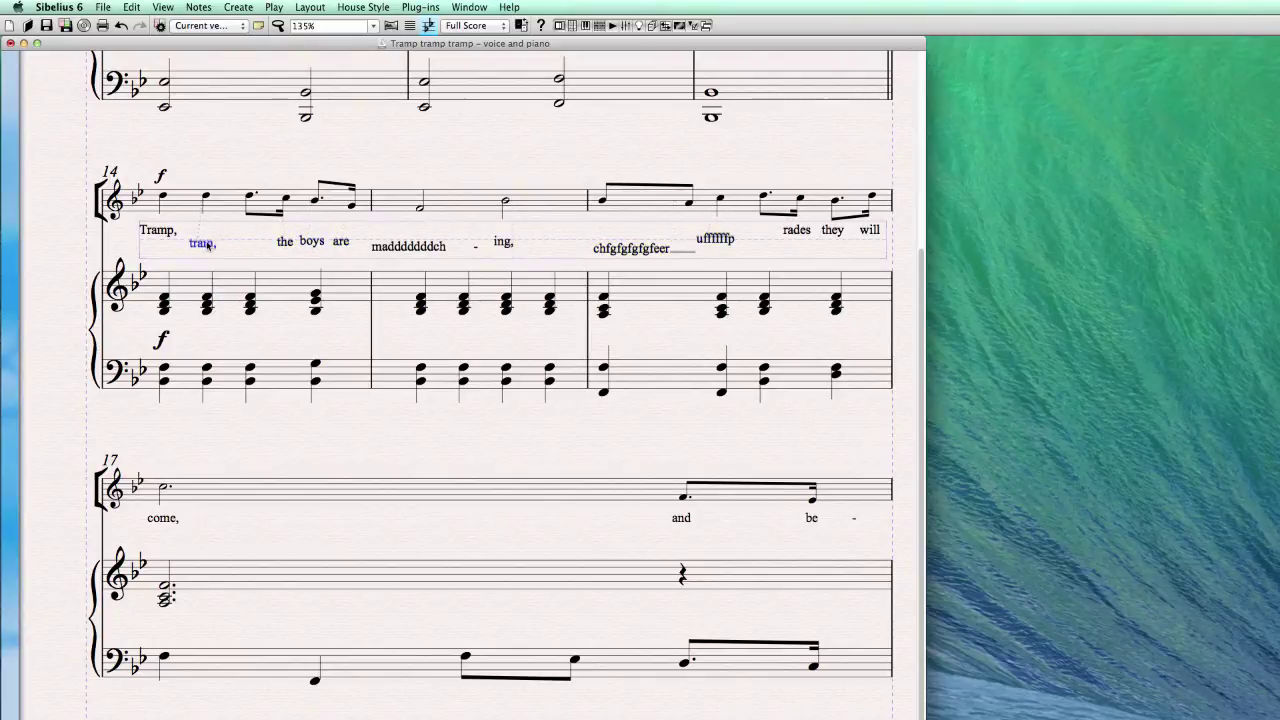
pyautogui.doubleClick(229, 205)
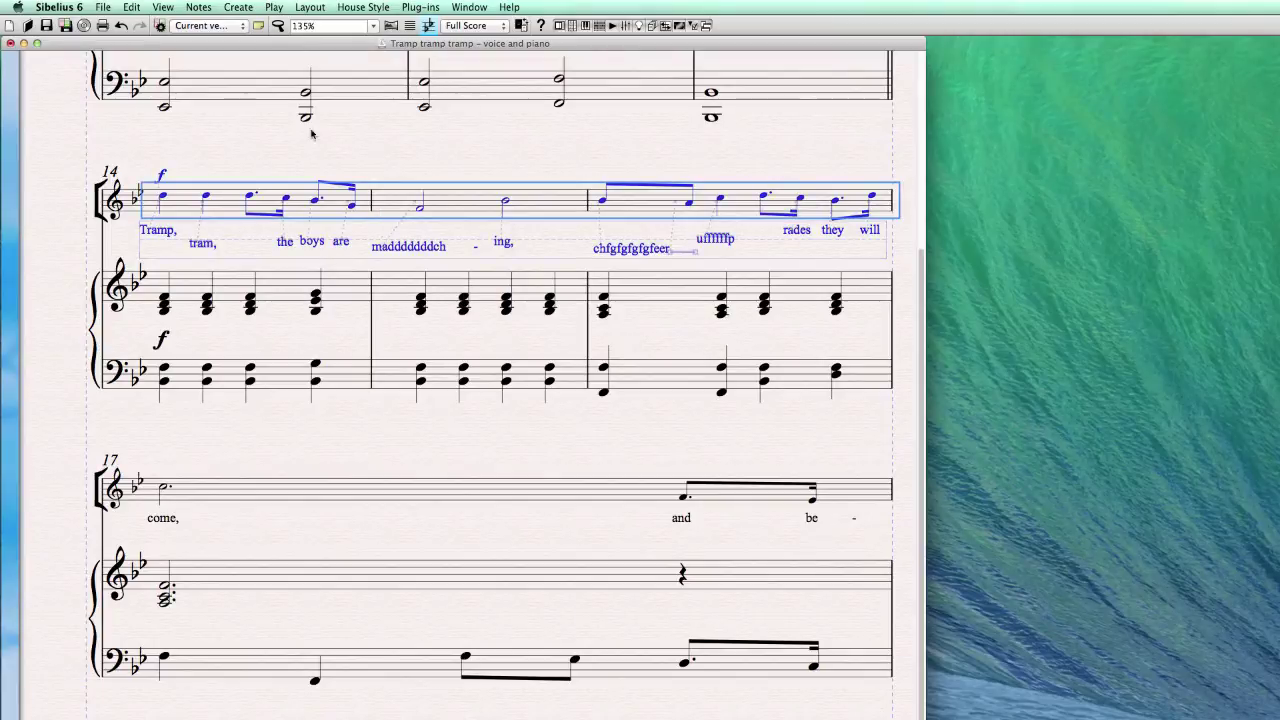
# - Reset Position to put the displaced lyrics back on their line, then nudge 'chfgfgfgfgfeer' left
pyautogui.click(313, 6)
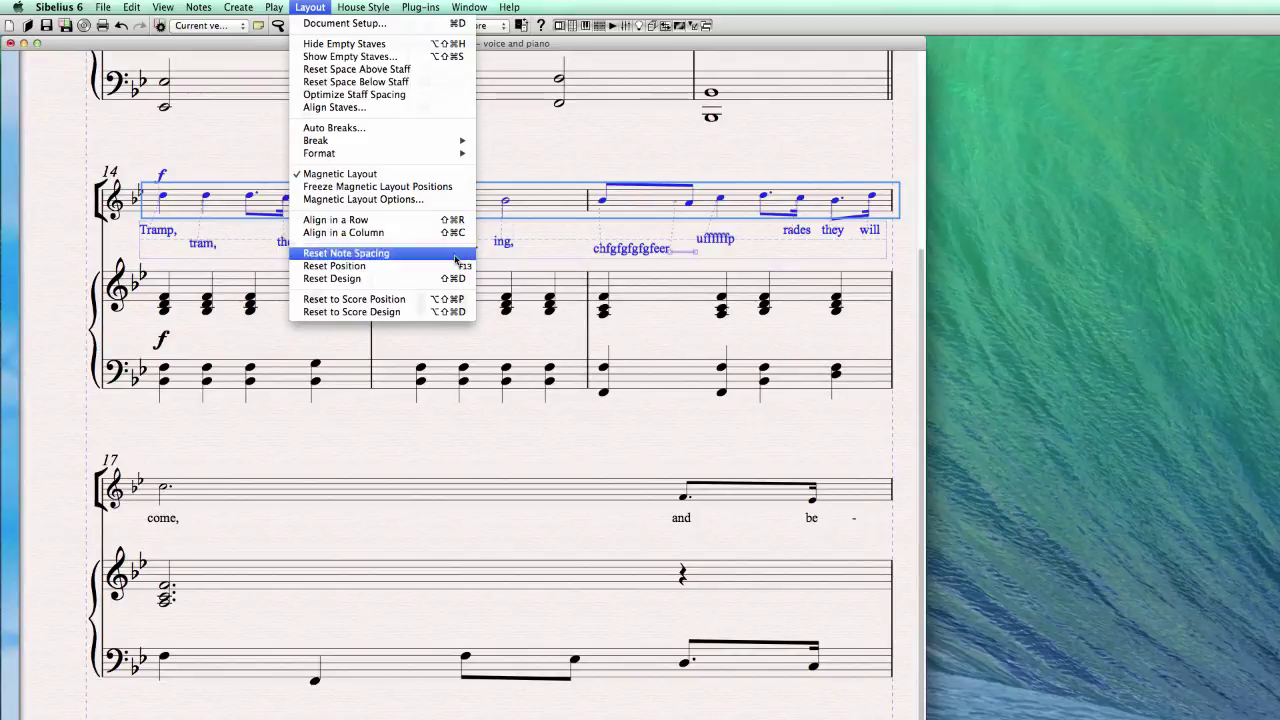
pyautogui.click(412, 266)
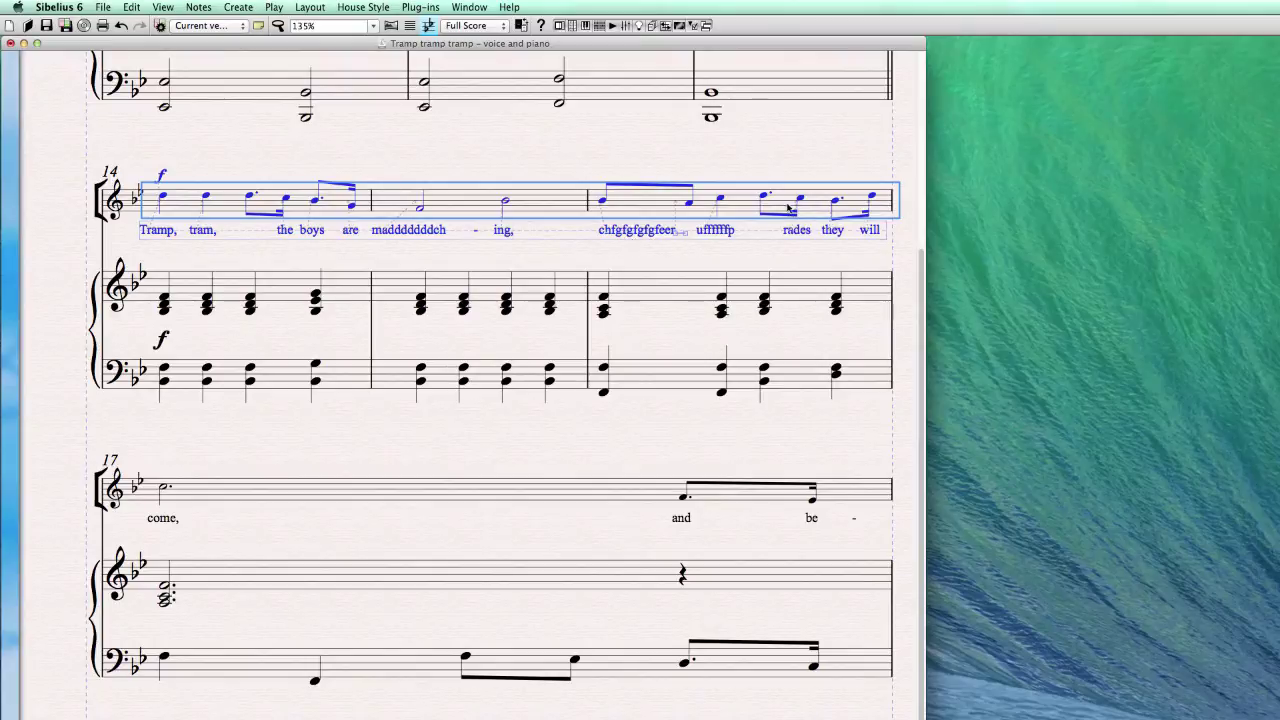
pyautogui.click(162, 175)
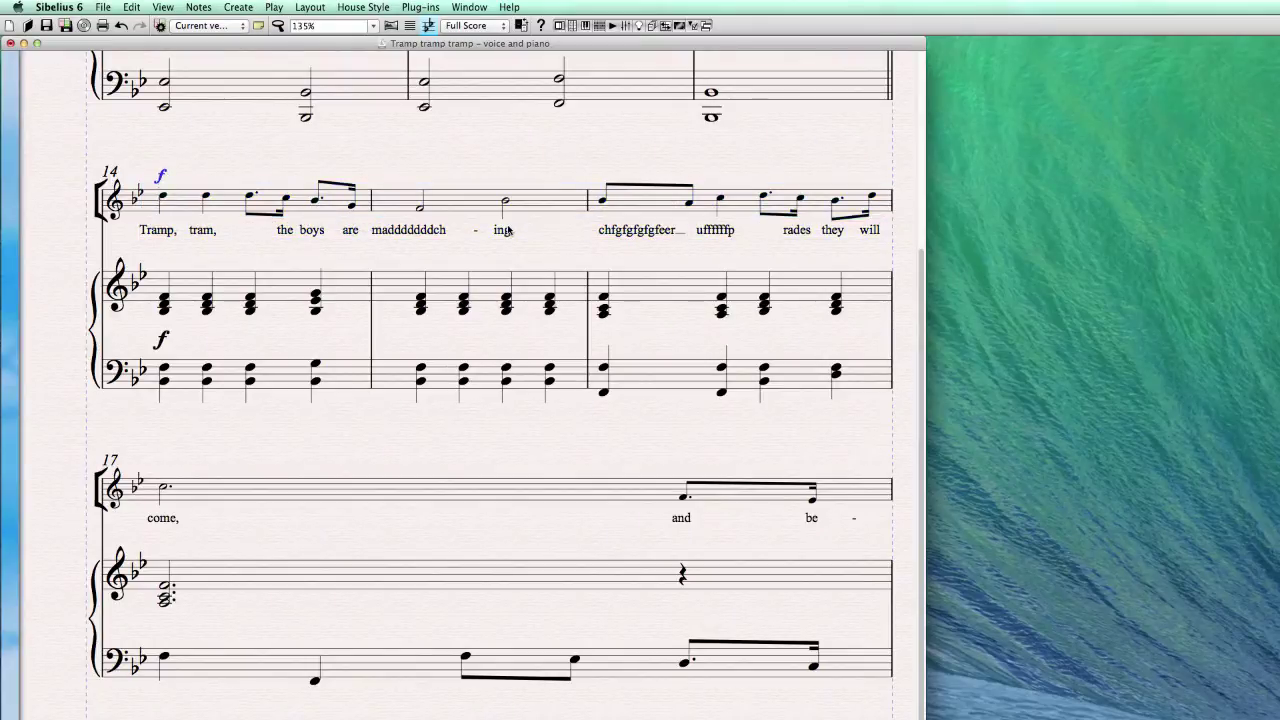
pyautogui.click(629, 231)
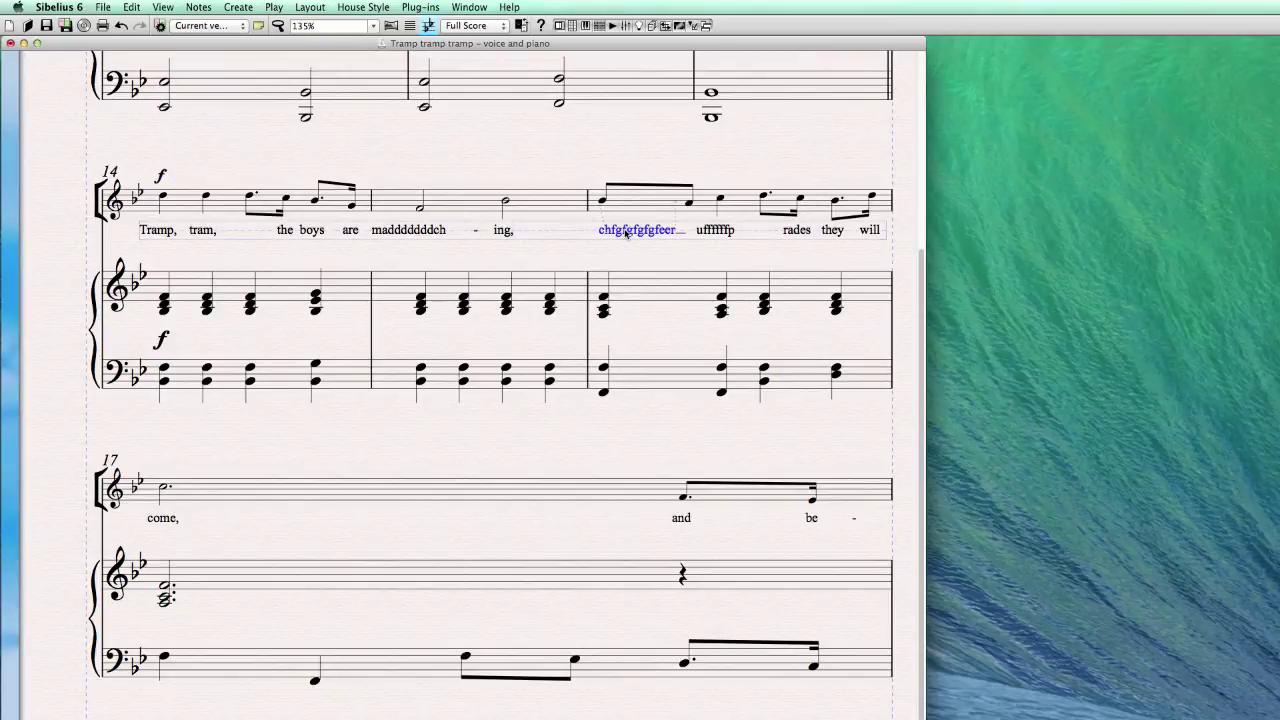
pyautogui.press('Left')
pyautogui.press('Left')
pyautogui.press('Left')
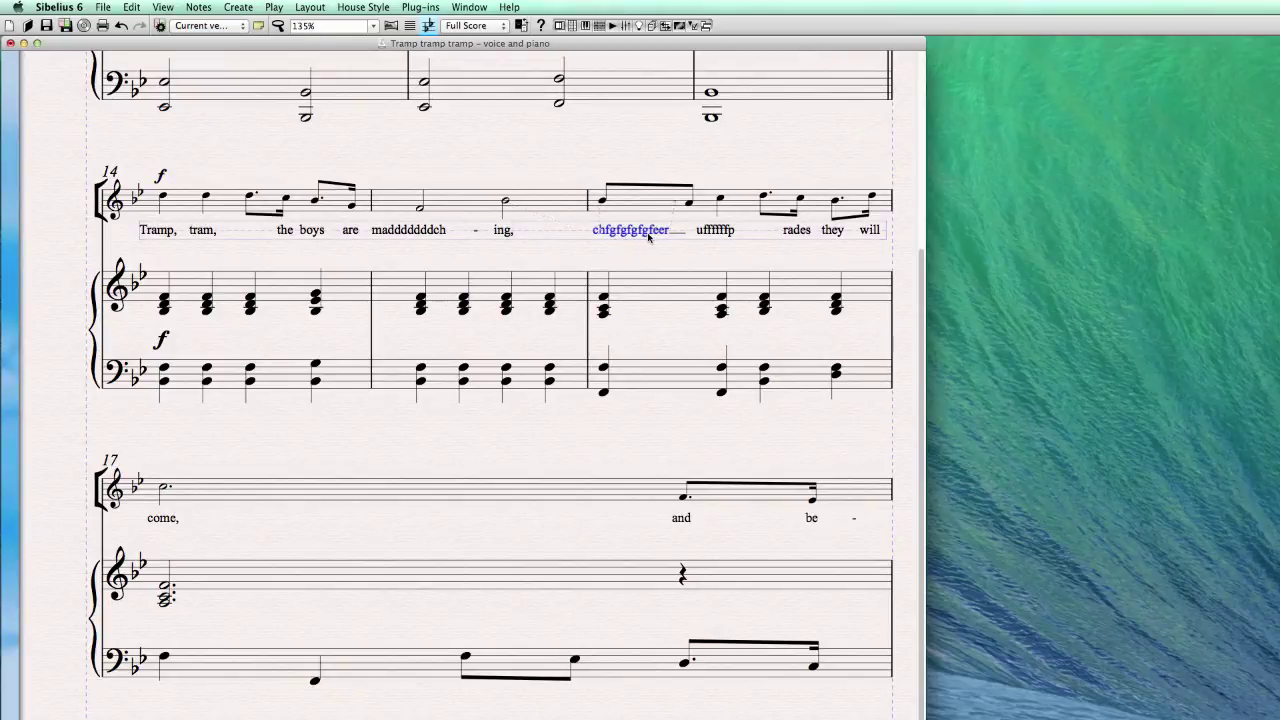
pyautogui.press('Escape')
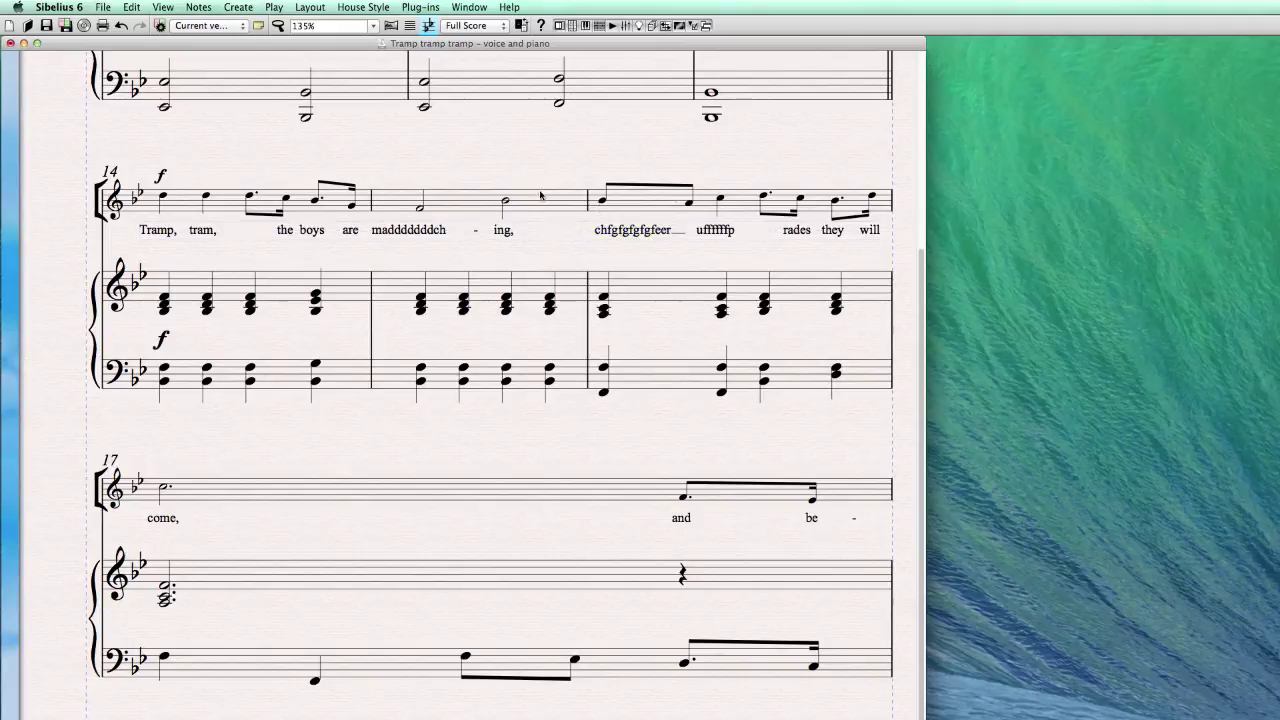
# - Drop 'madddddddch', 'ing,', 'chfgfgfgfgfeer' and 'tram,' below the lyric line, then select 'Tramp,'
pyautogui.moveTo(433, 234); pyautogui.dragTo(500, 251)
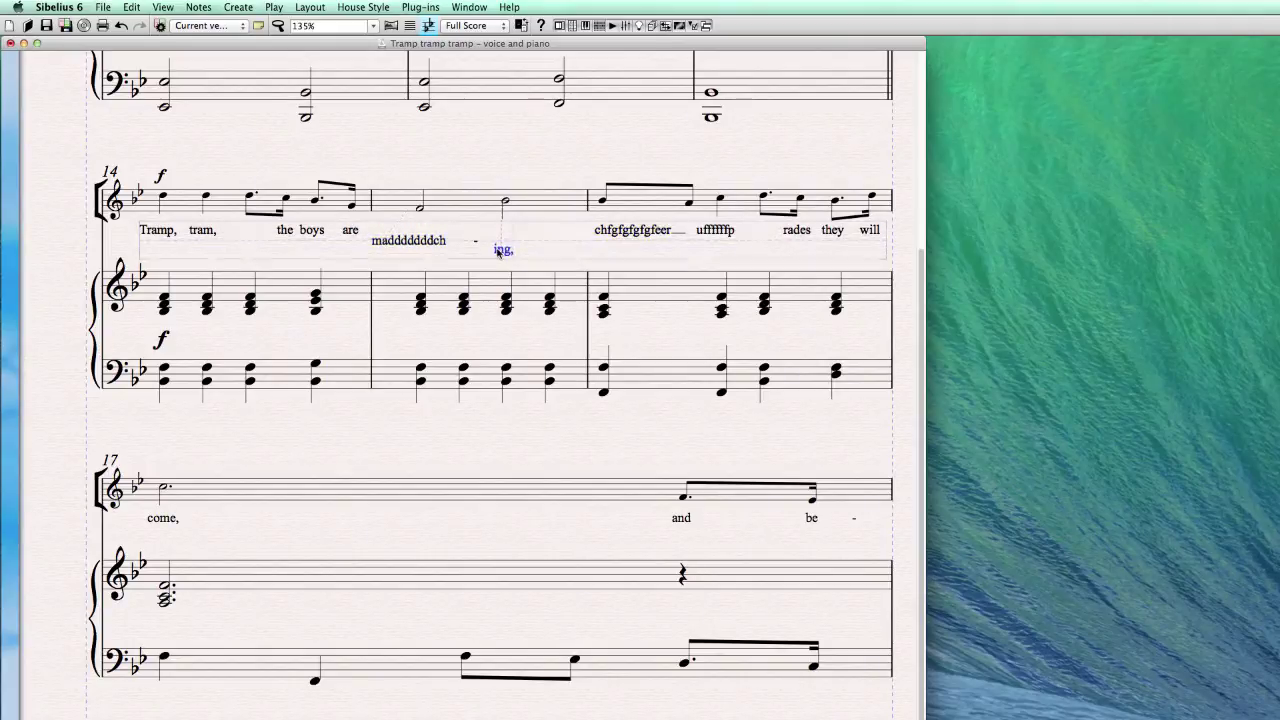
pyautogui.click(617, 240)
pyautogui.moveTo(617, 240); pyautogui.dragTo(617, 251)
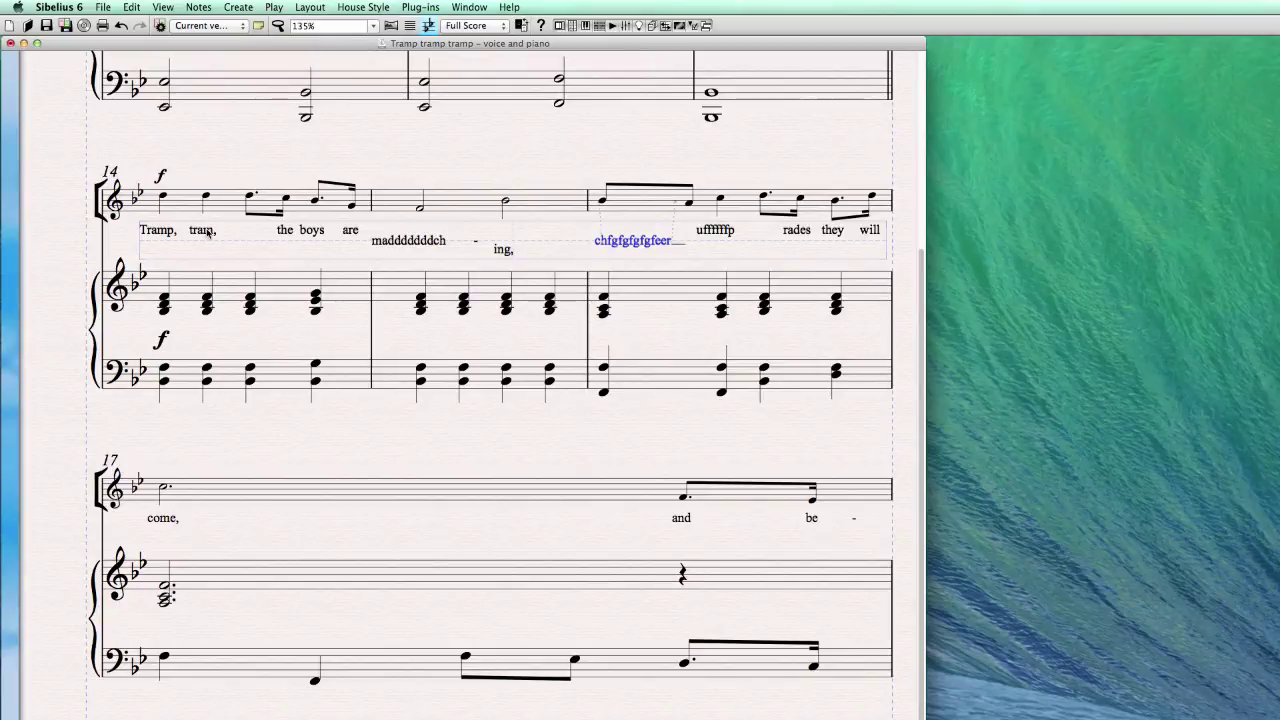
pyautogui.moveTo(208, 231); pyautogui.dragTo(208, 242)
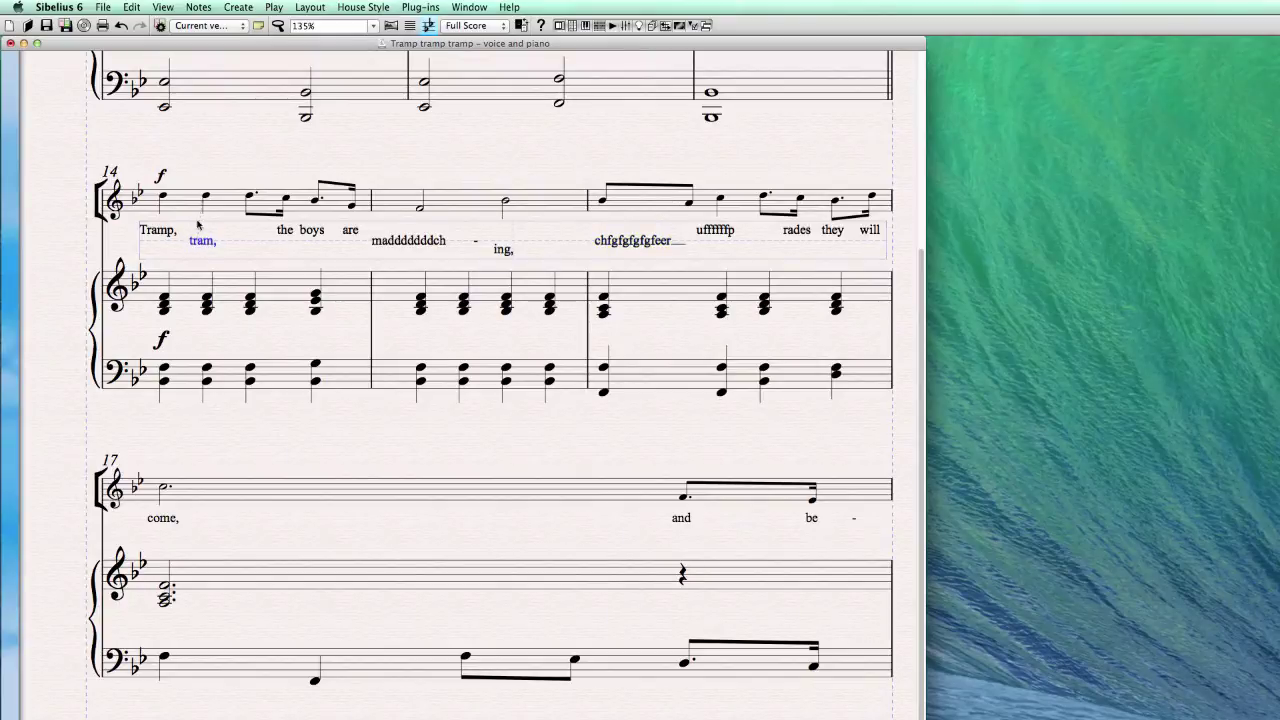
pyautogui.click(152, 233)
# - Select every lyric along the vocal line and apply Layout > Align in a Row
pyautogui.click(164, 7)
pyautogui.moveTo(127, 7)
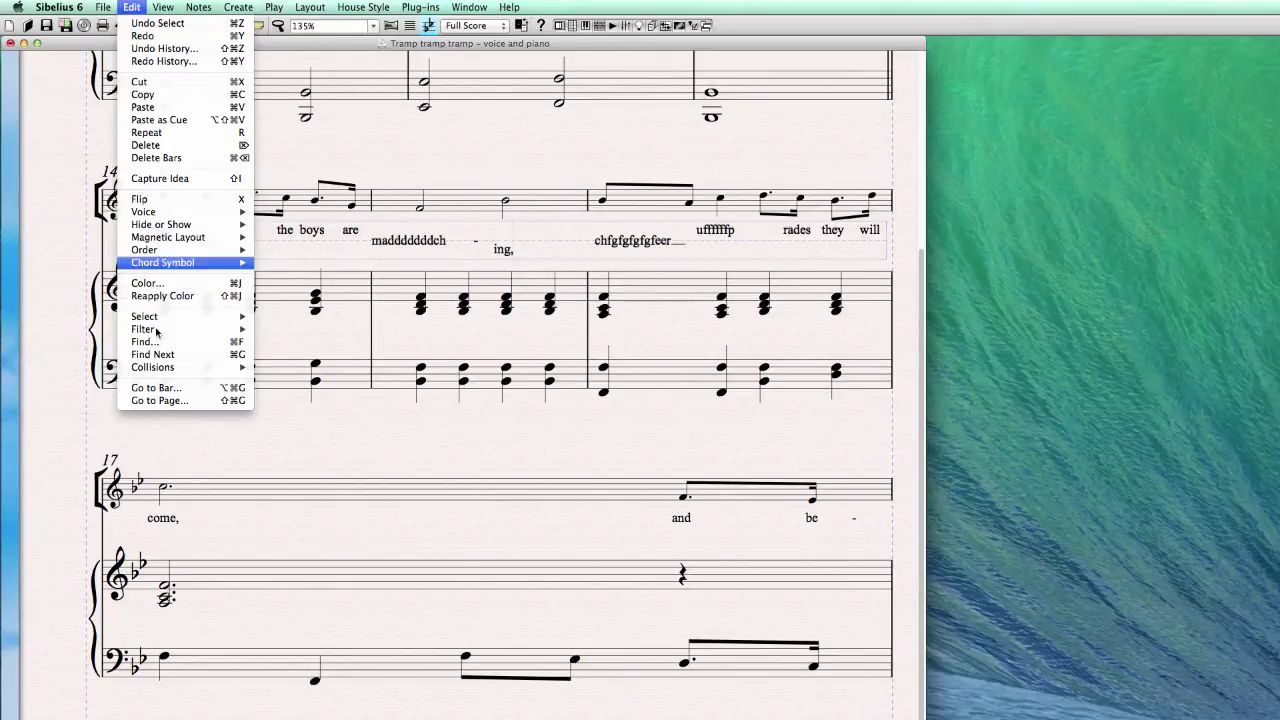
pyautogui.moveTo(169, 322)
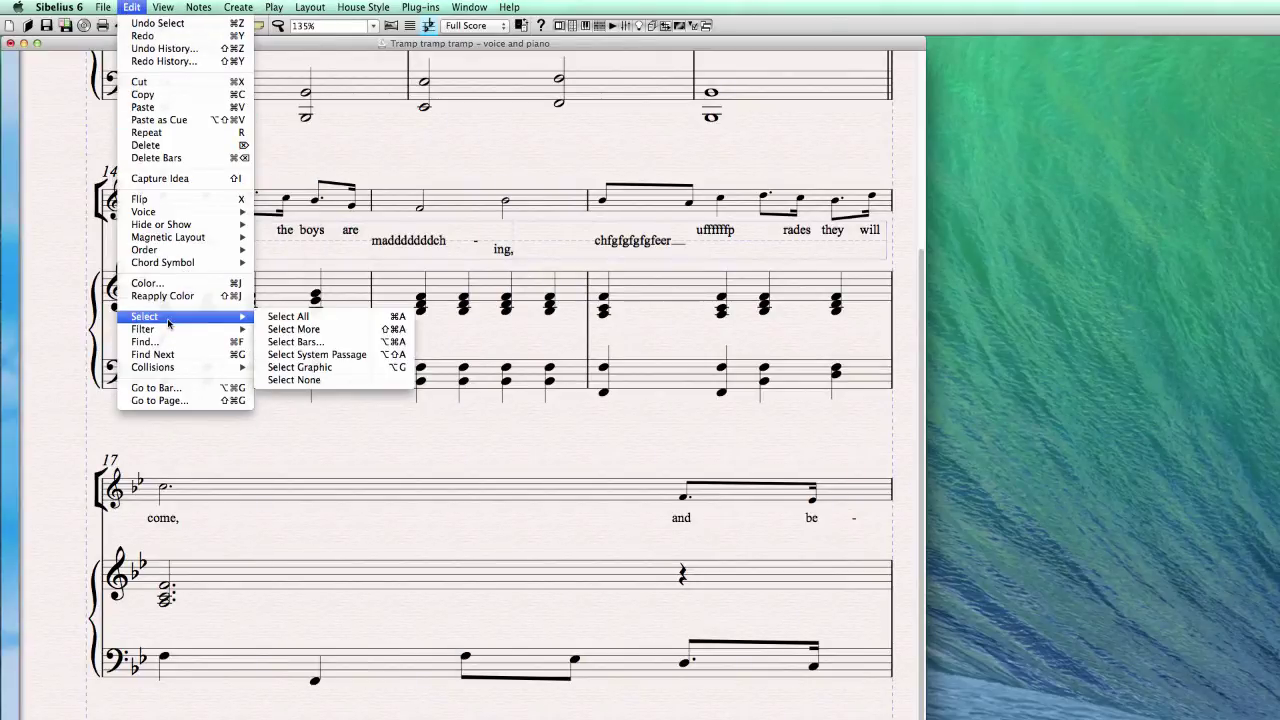
pyautogui.click(354, 330)
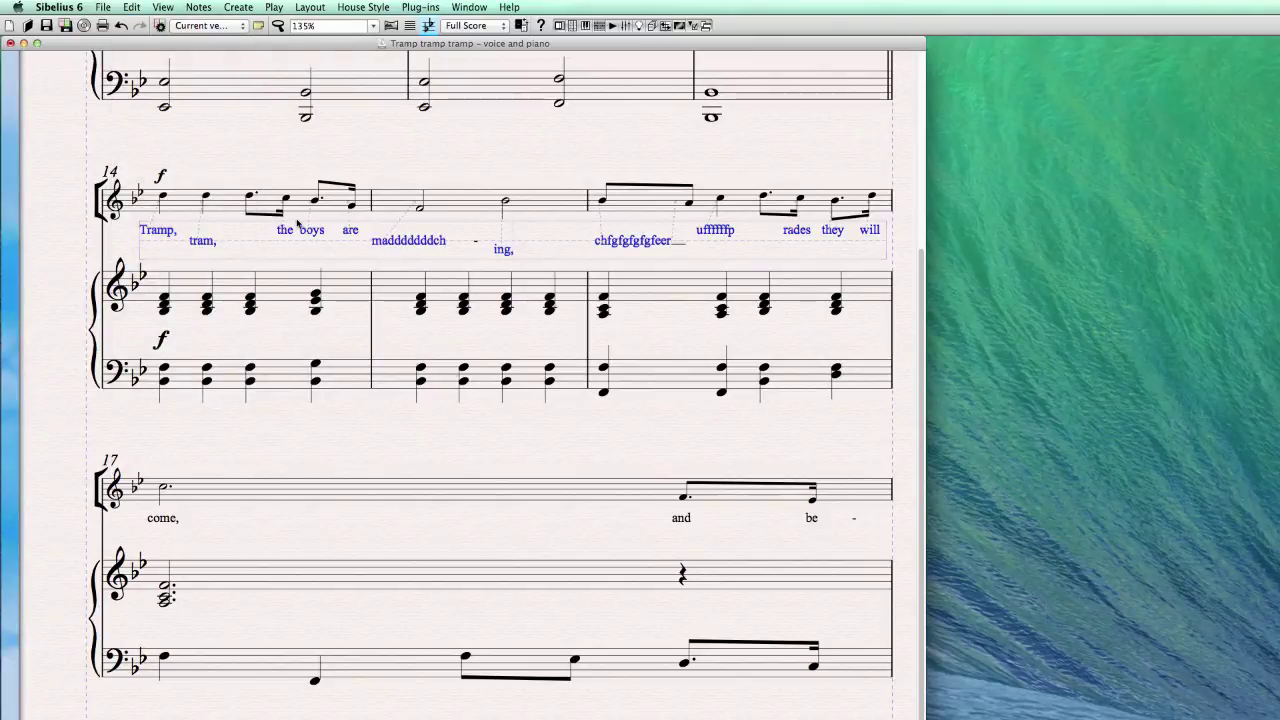
pyautogui.click(322, 9)
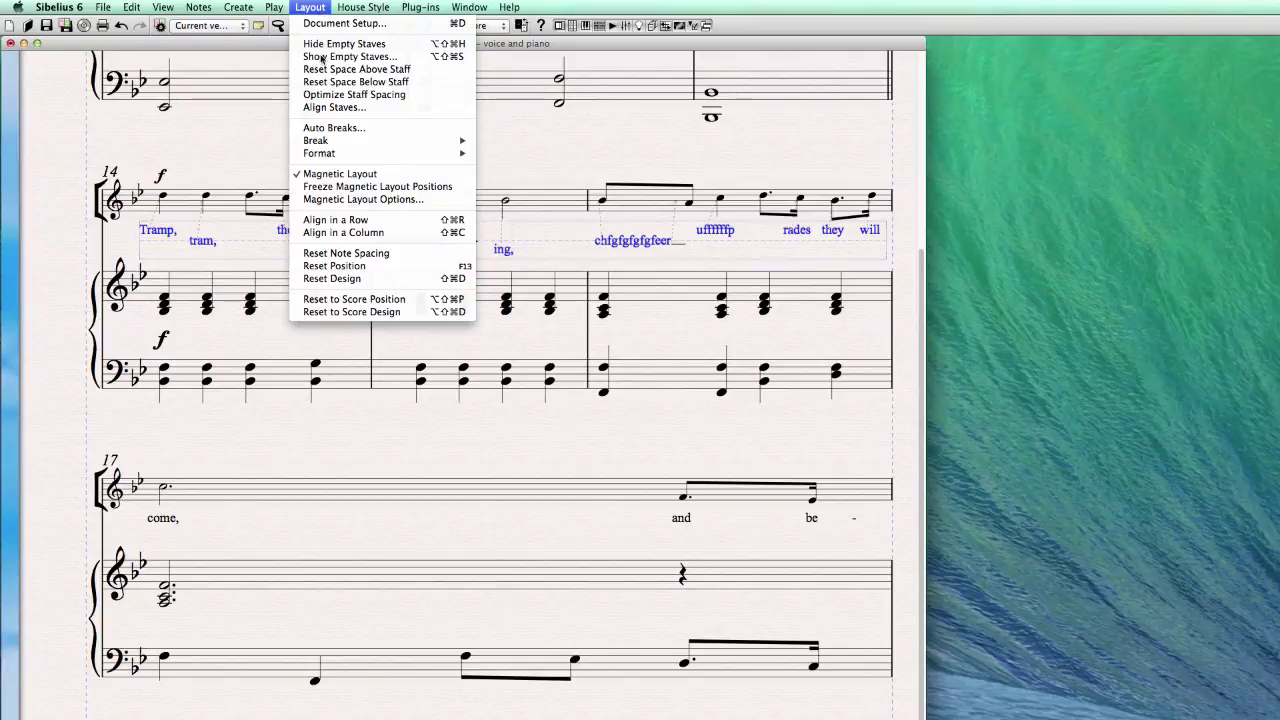
pyautogui.click(462, 219)
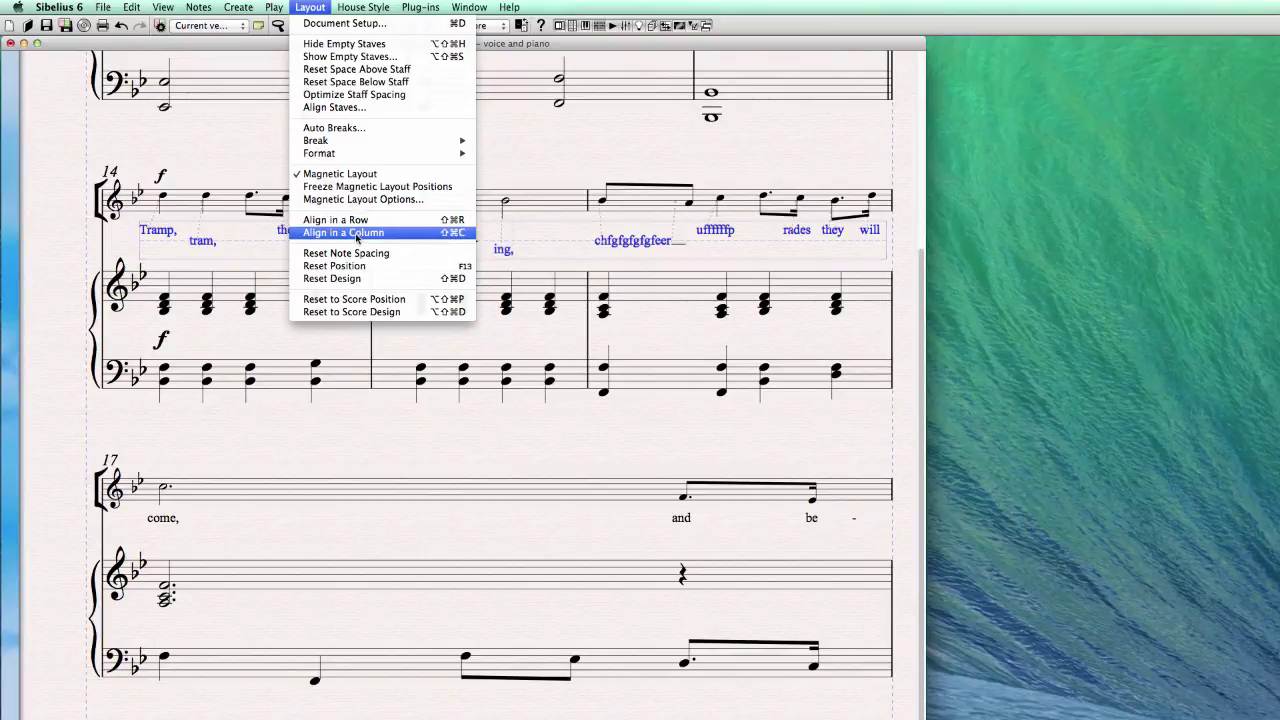
pyautogui.click(460, 220)
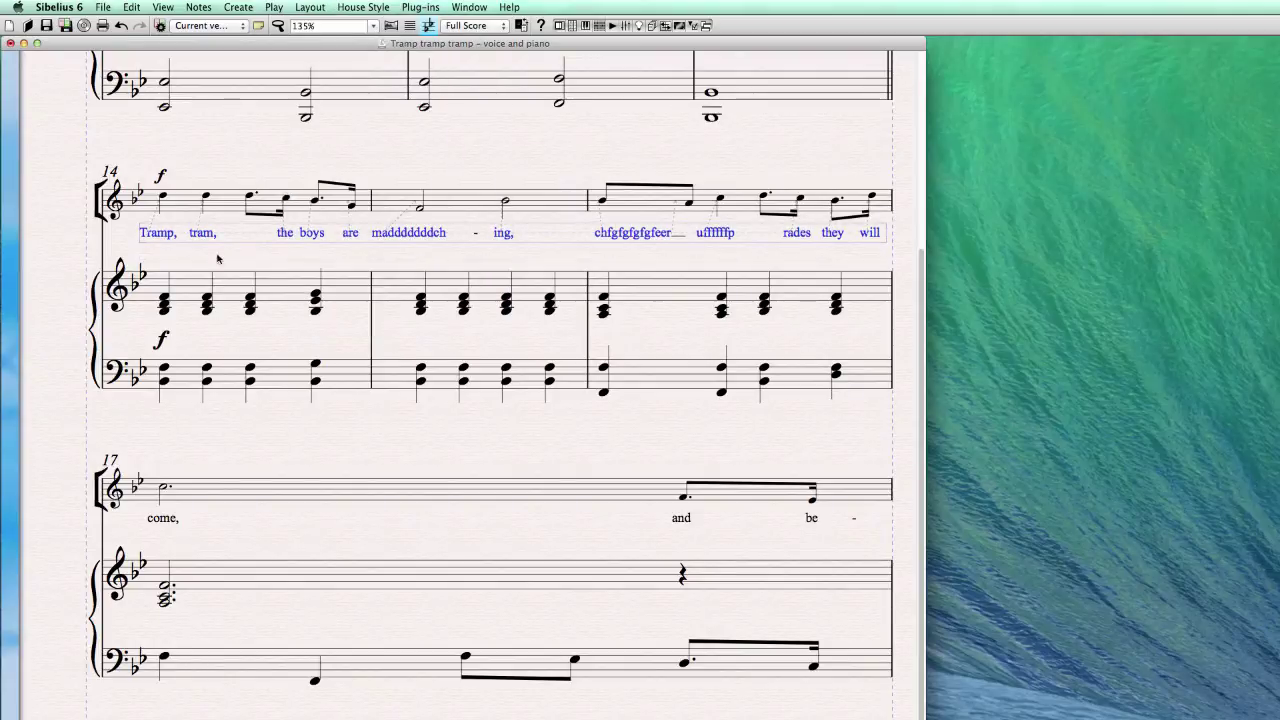
# - Undo the row alignment, then run the Align Lyrics plug-in on voice bars 14–16
pyautogui.press('super+z')
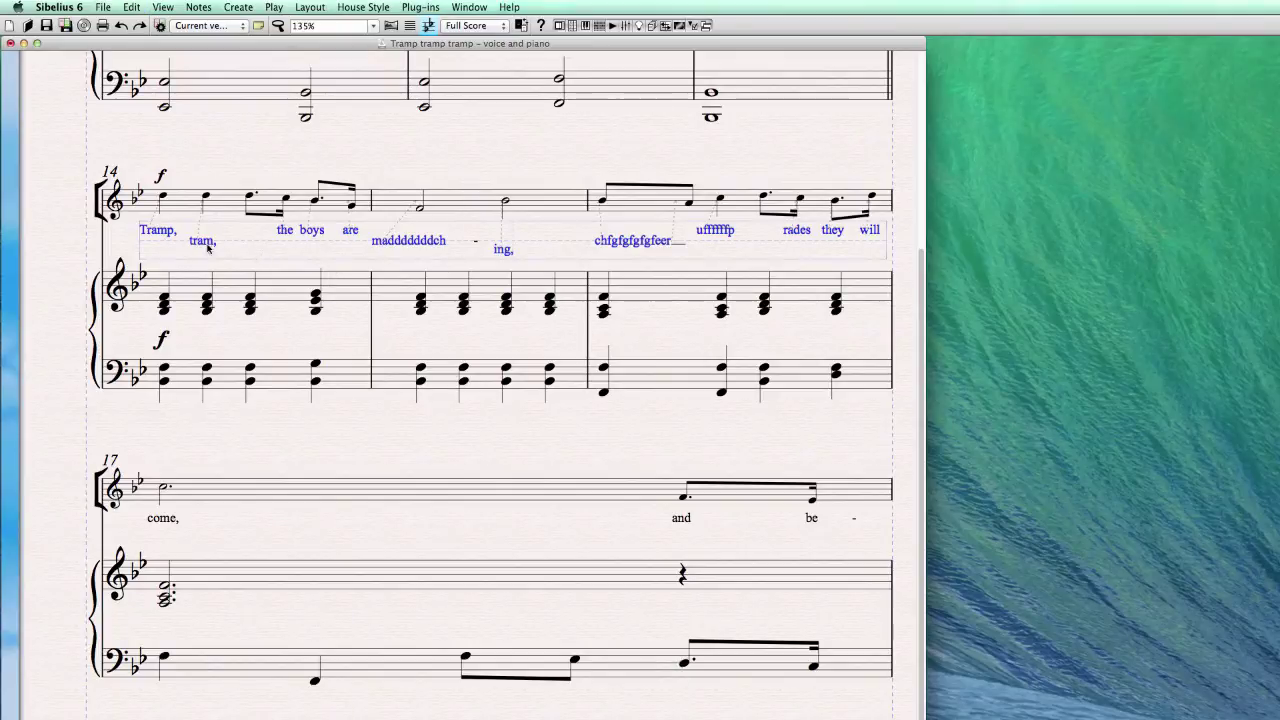
pyautogui.click(261, 243)
pyautogui.doubleClick(230, 208)
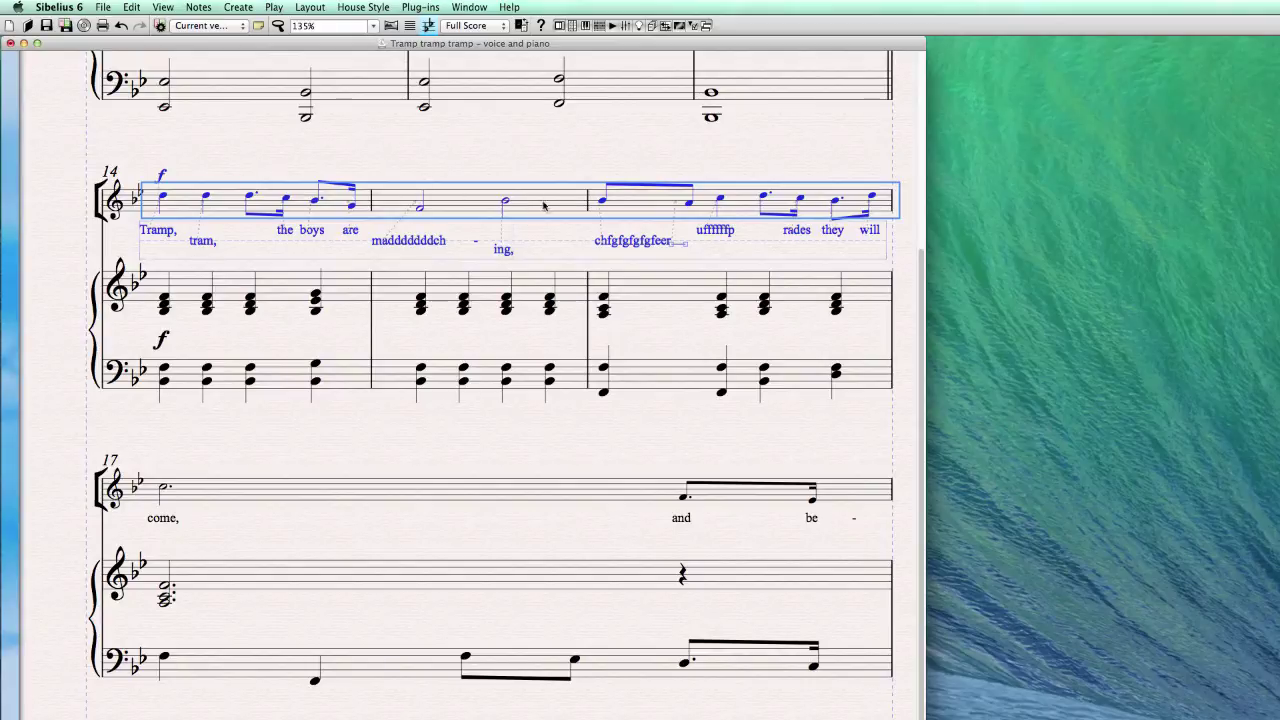
pyautogui.click(413, 8)
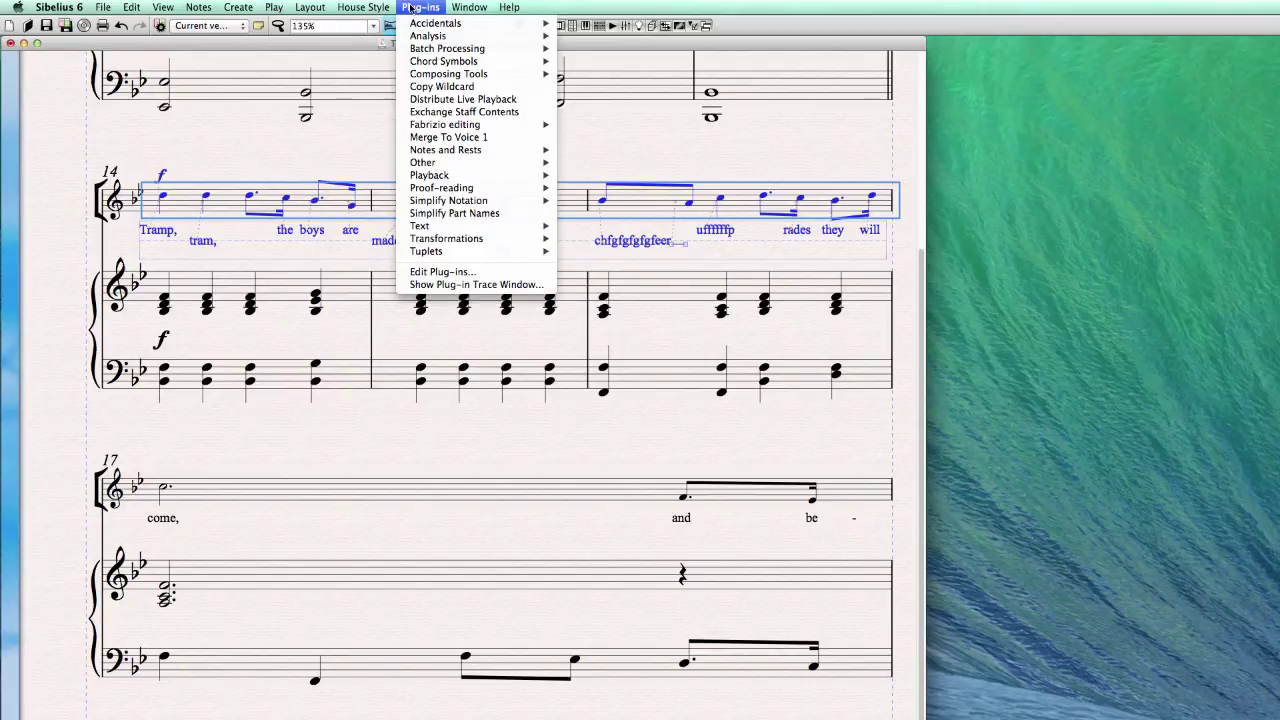
pyautogui.moveTo(462, 204)
pyautogui.moveTo(464, 226)
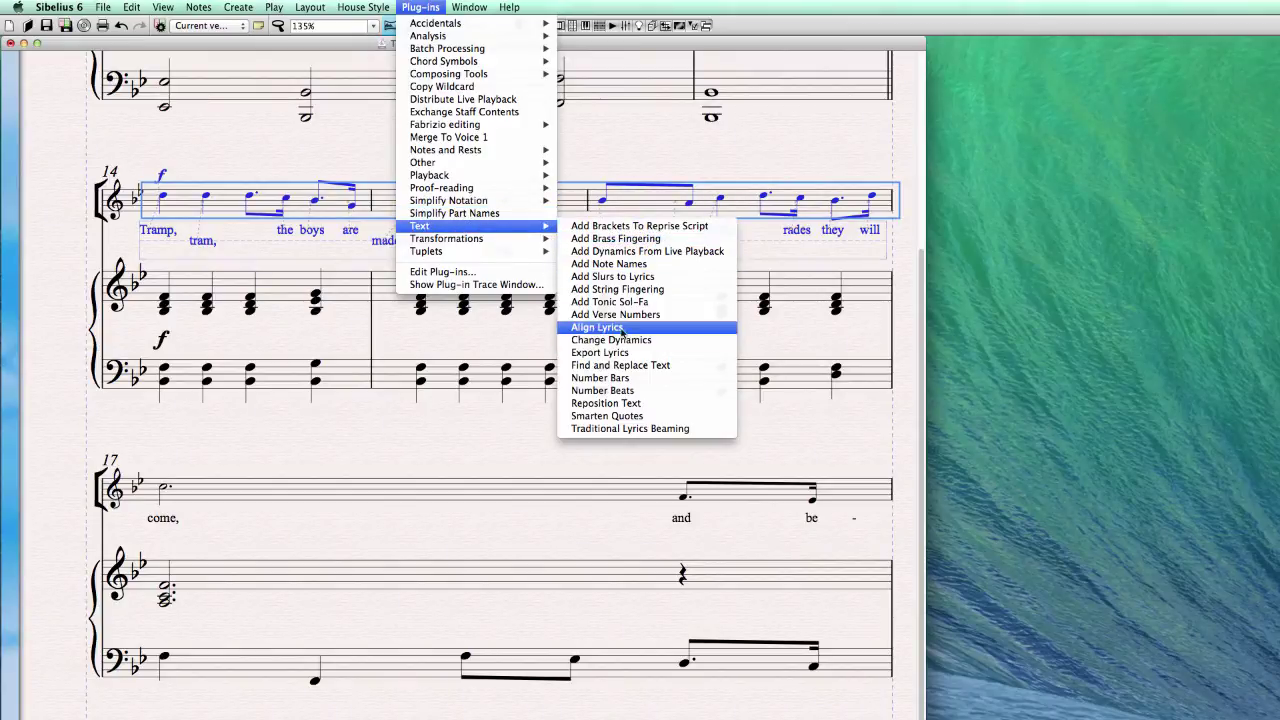
pyautogui.click(680, 327)
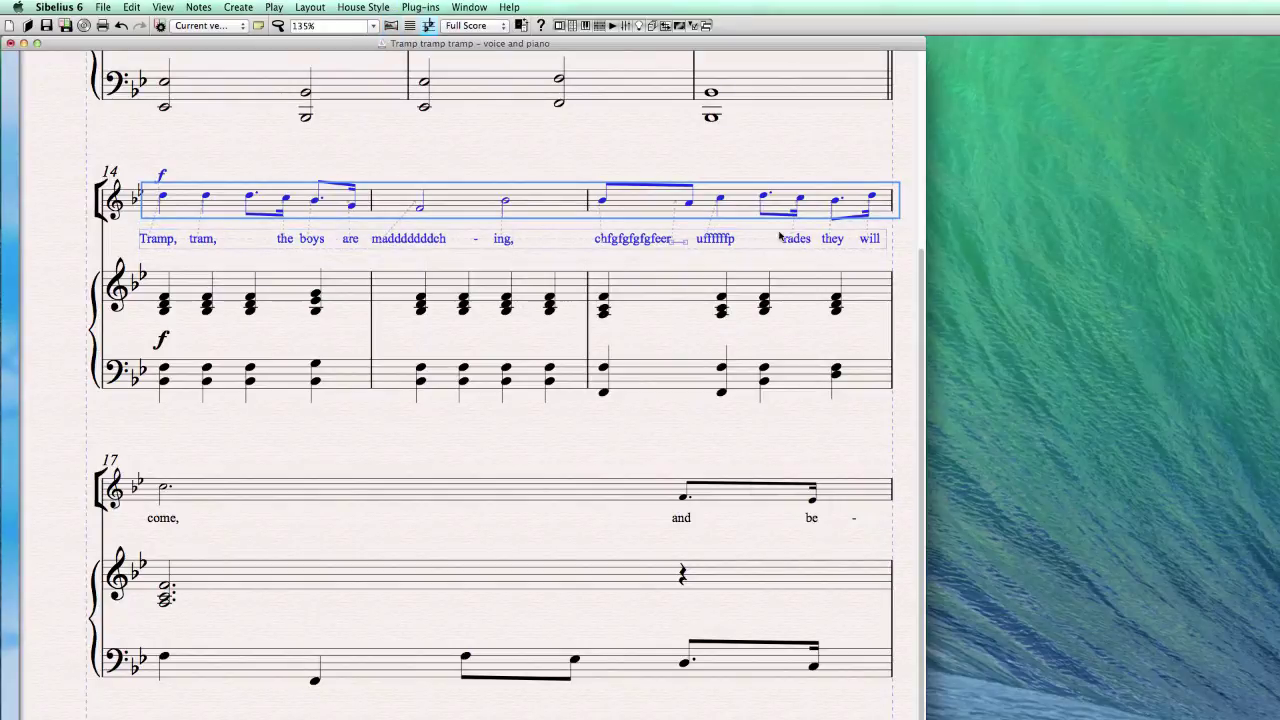
pyautogui.press('Escape')
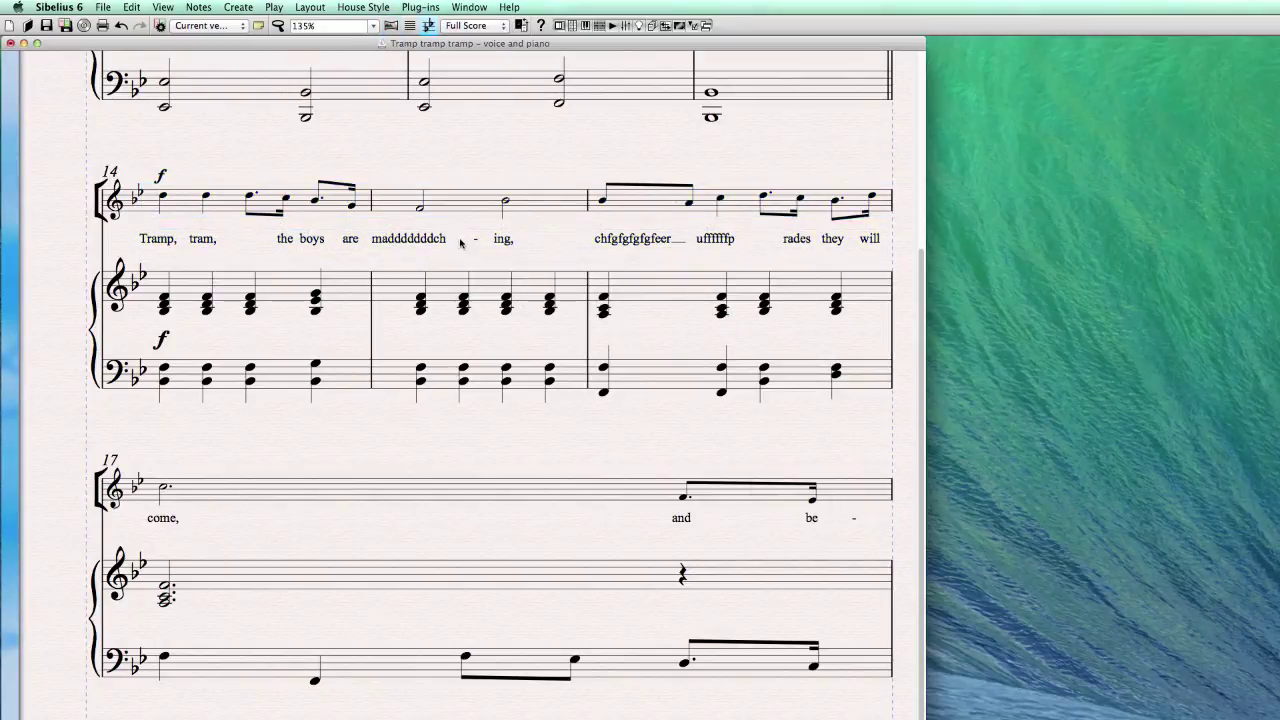
# - Browse the Text plug-ins again and close the list without running anything
pyautogui.click(420, 8)
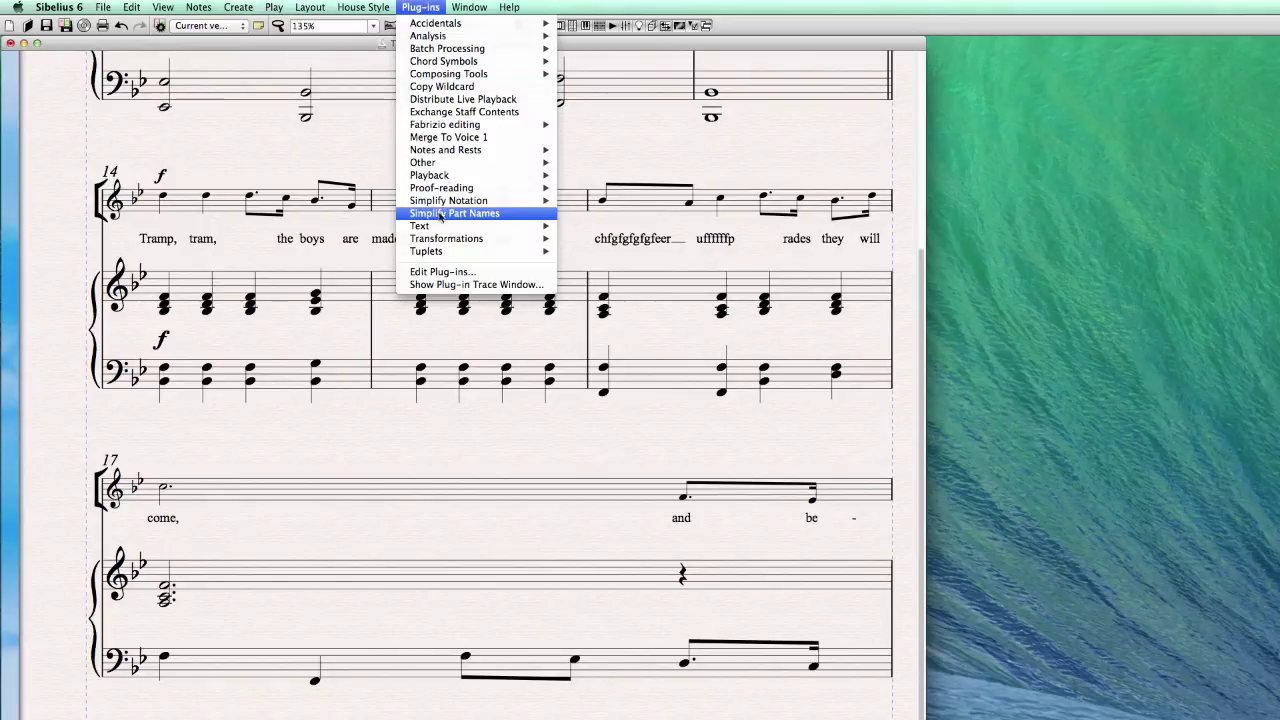
pyautogui.moveTo(436, 228)
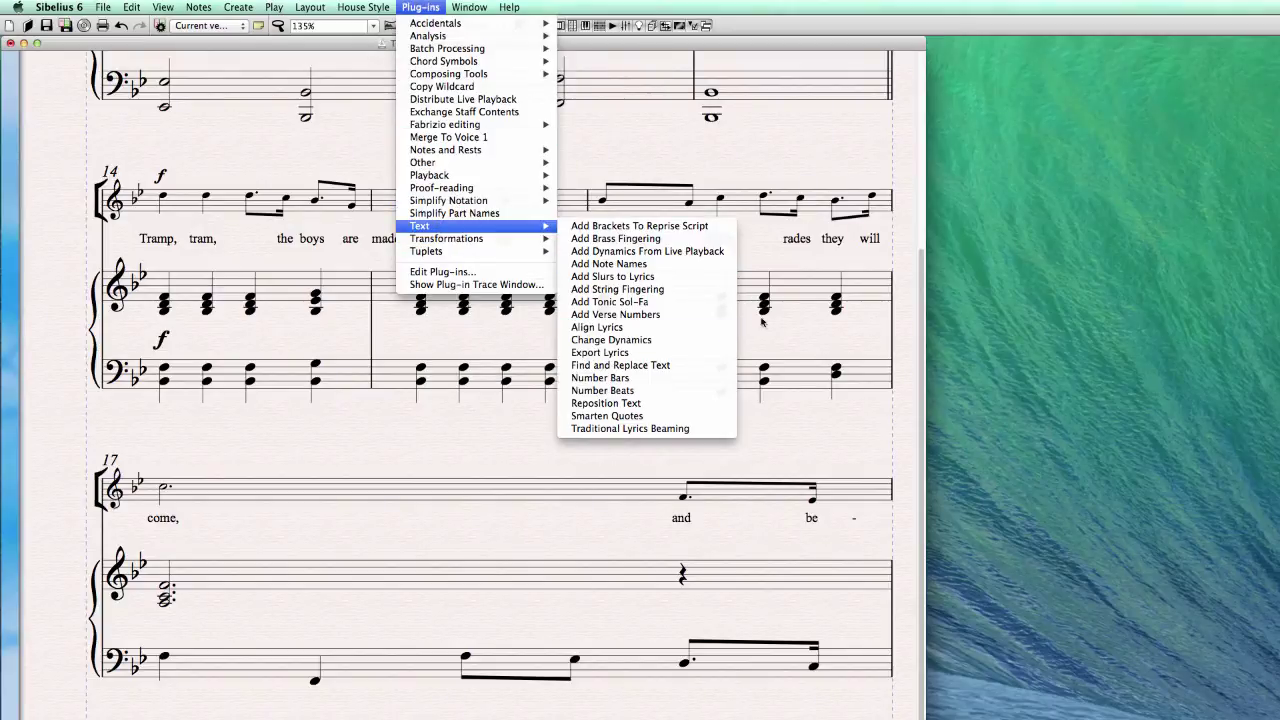
pyautogui.click(769, 457)
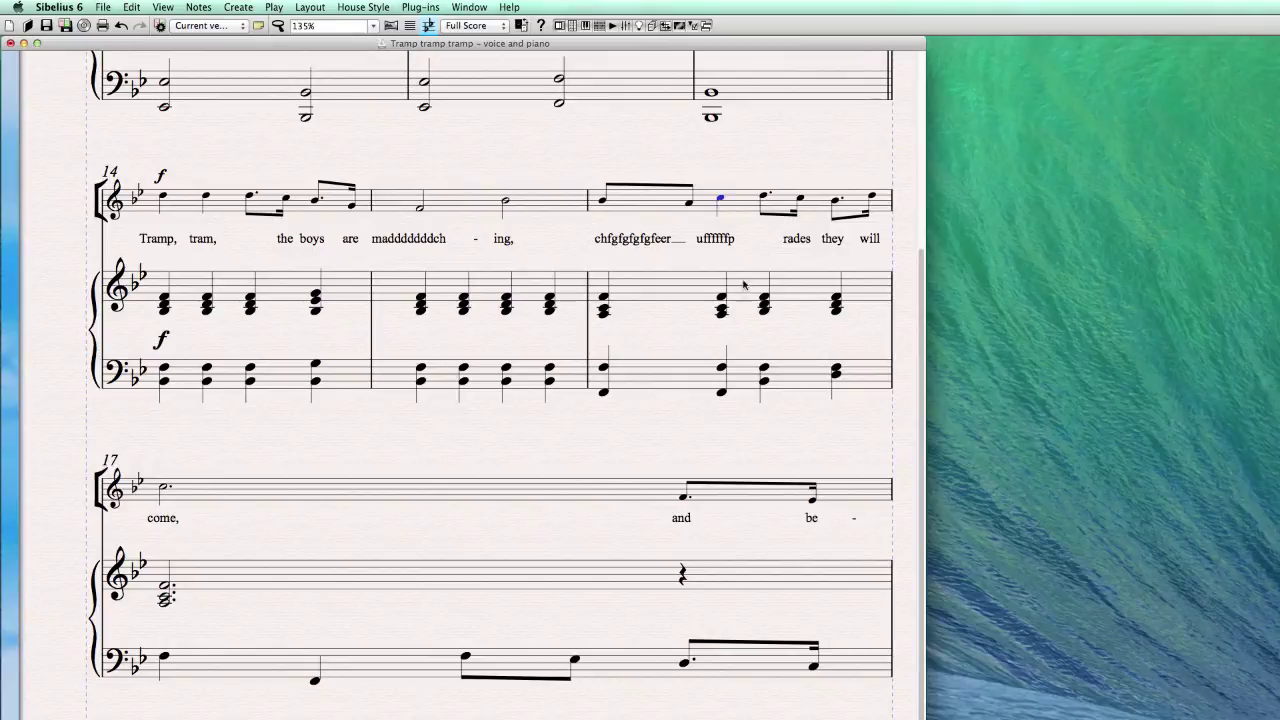
# - Remove and restore the quarter note in bar 16 so the bar respaces
pyautogui.click(721, 199)
pyautogui.press('Right')
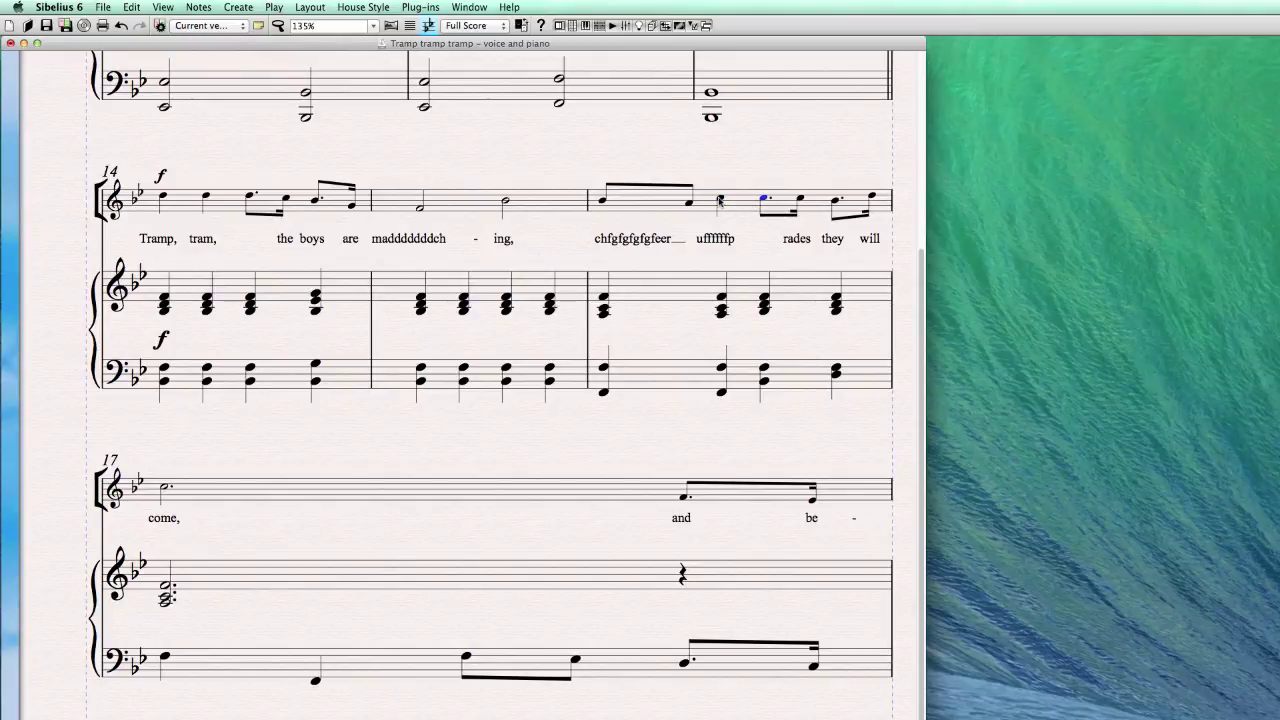
pyautogui.press('4')
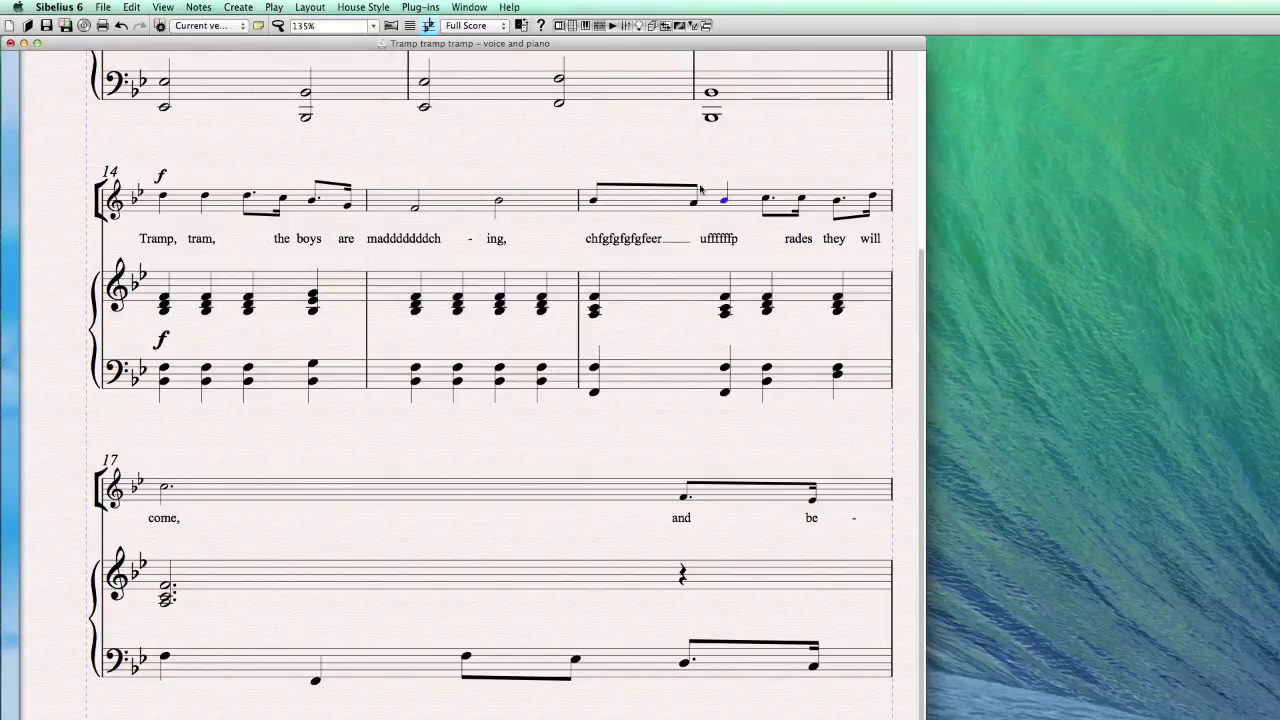
pyautogui.click(375, 7)
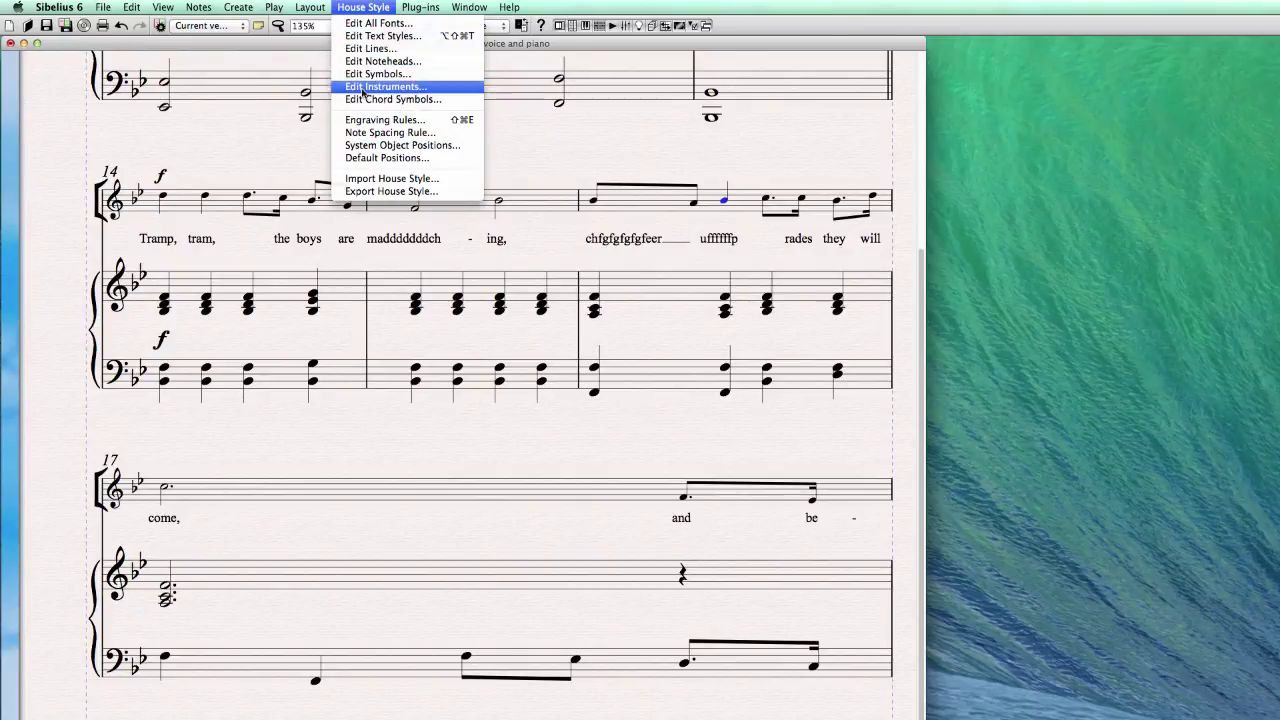
pyautogui.click(406, 90)
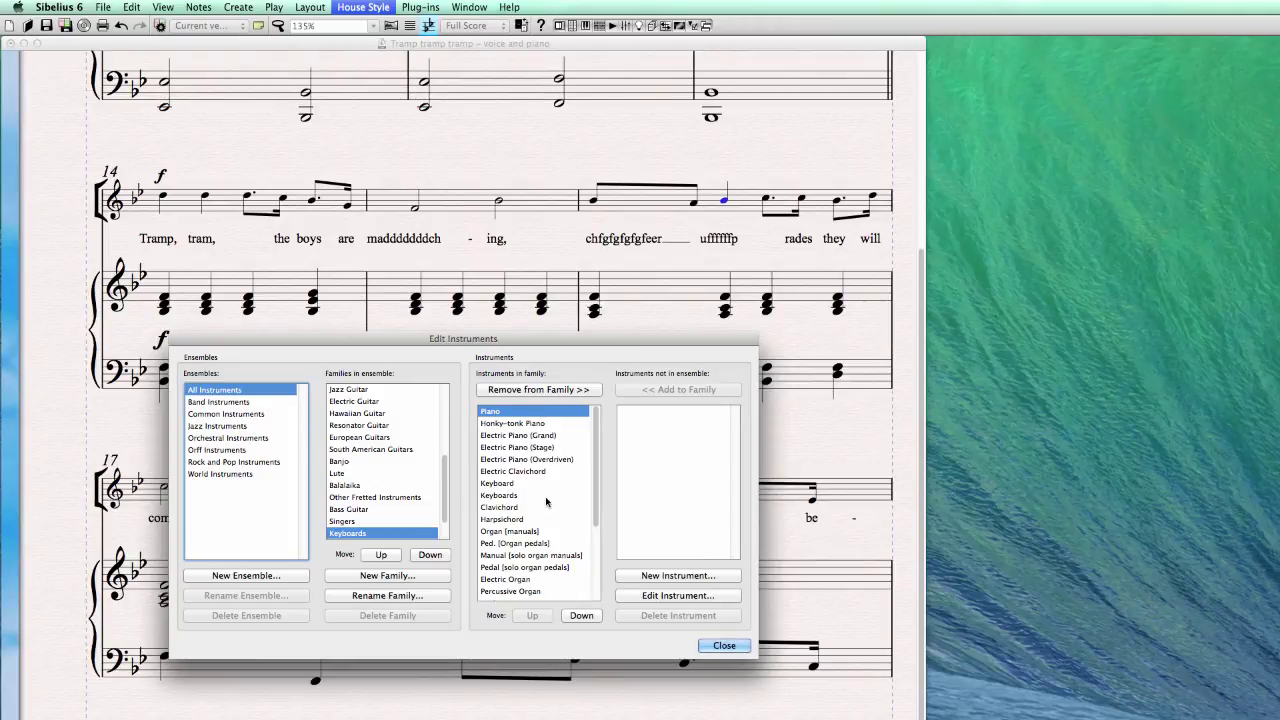
pyautogui.click(512, 590)
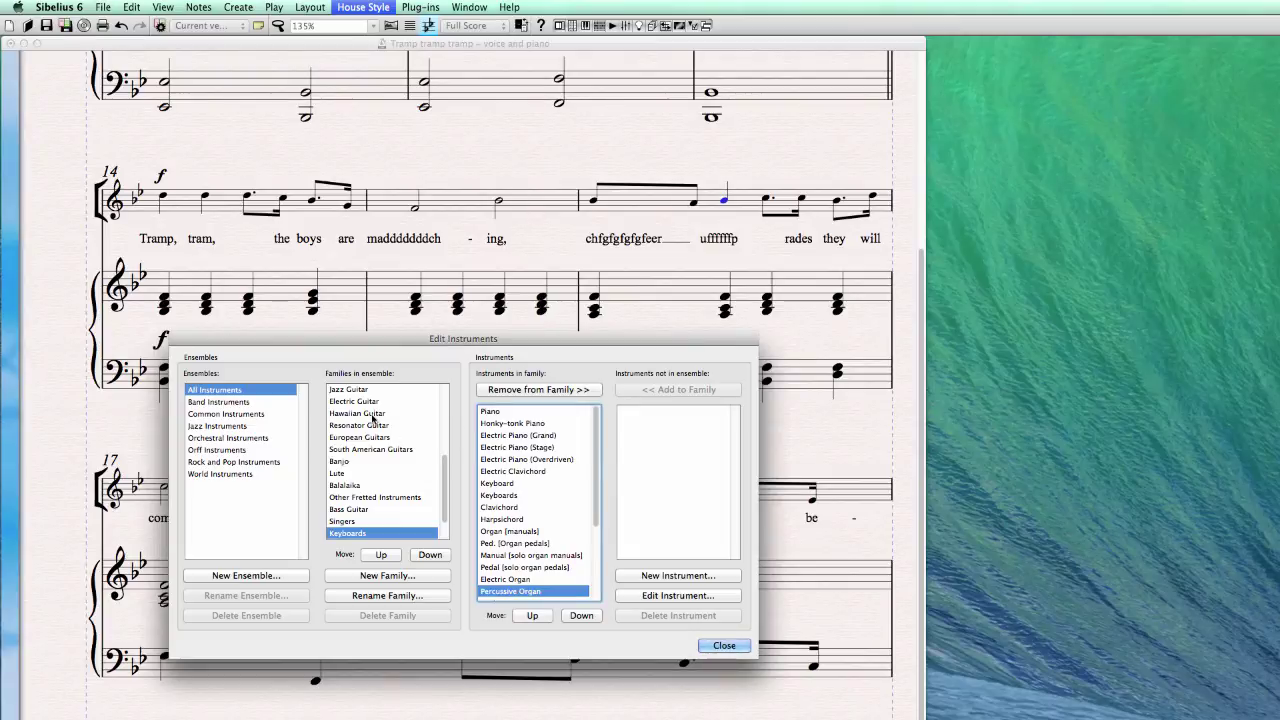
pyautogui.scroll(-3, 381, 484)
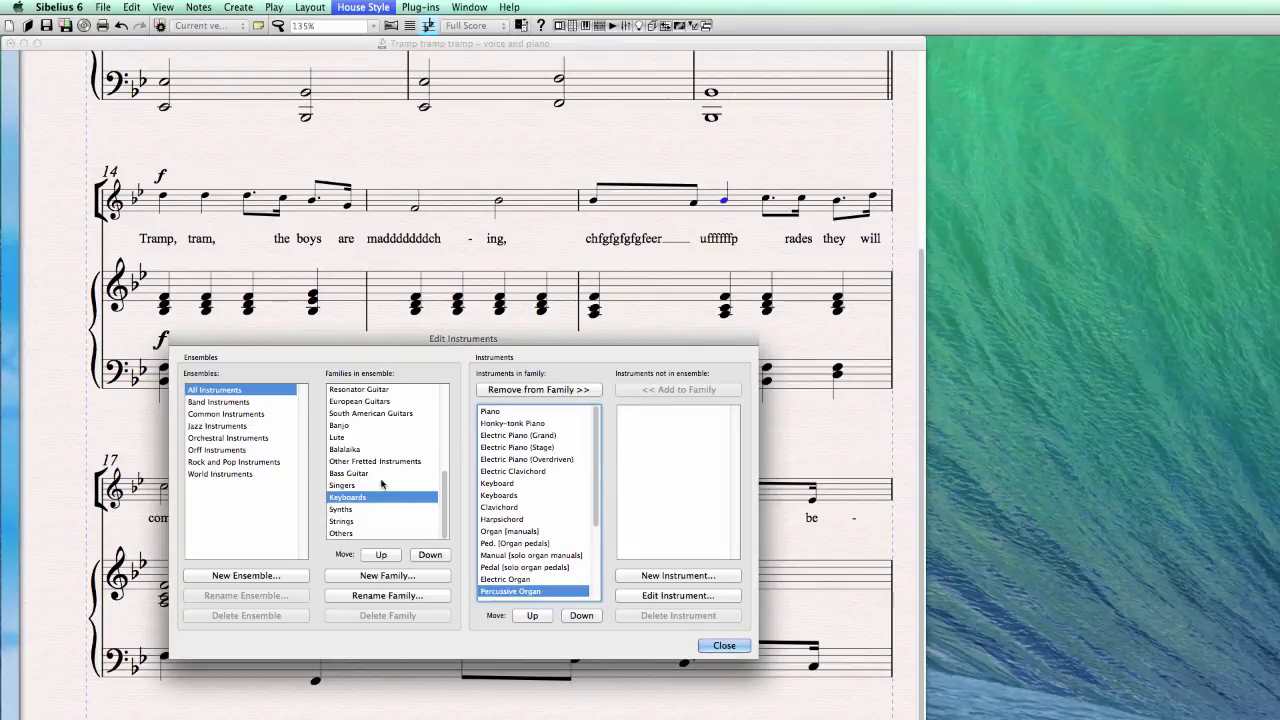
pyautogui.click(381, 485)
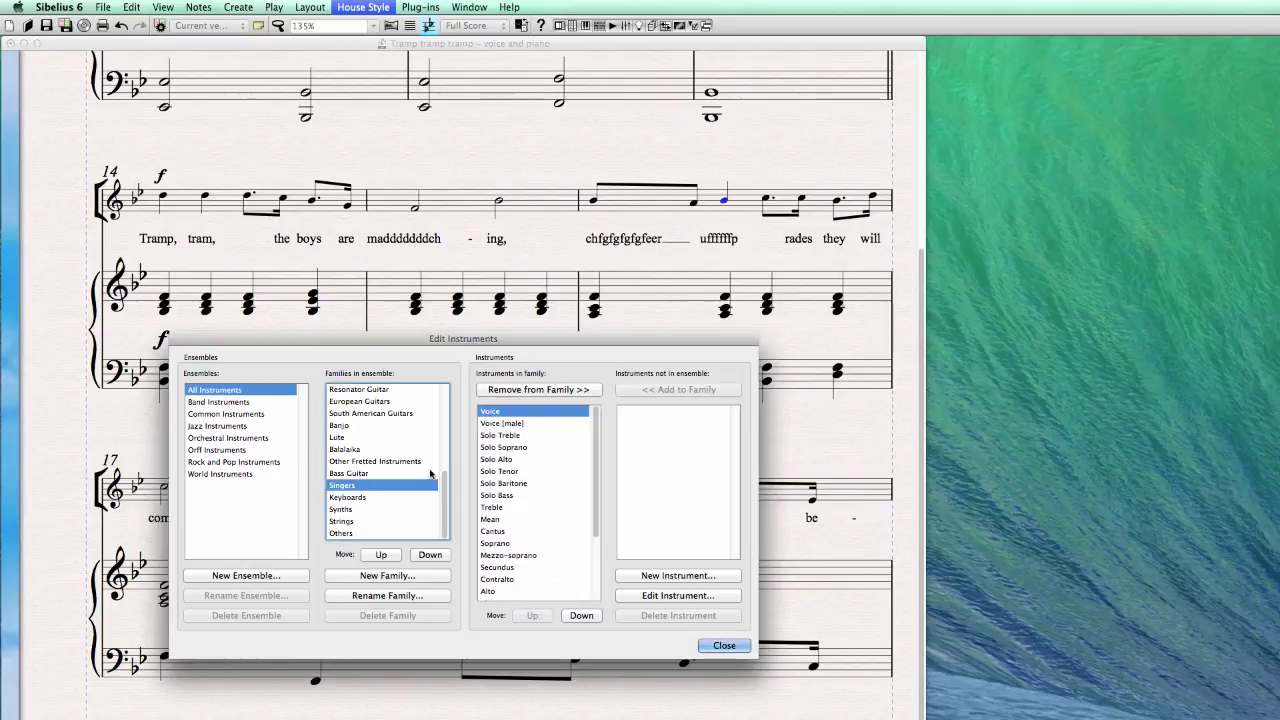
pyautogui.click(658, 596)
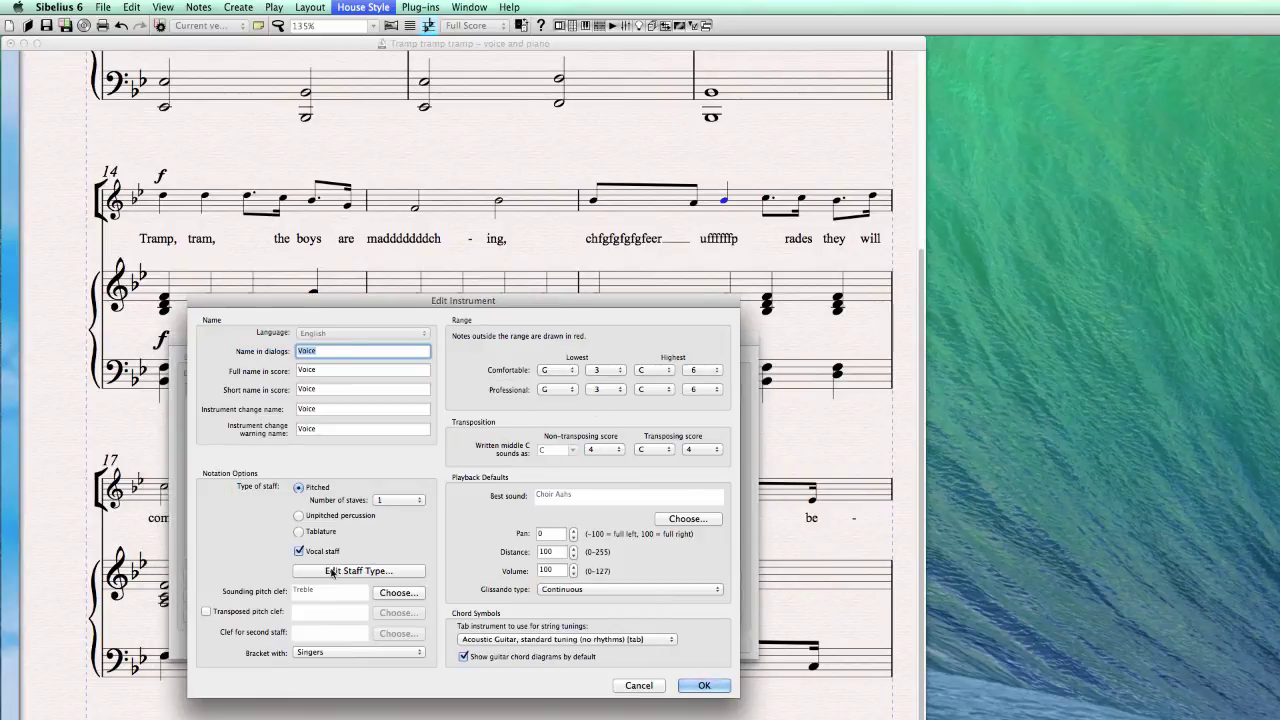
pyautogui.click(332, 571)
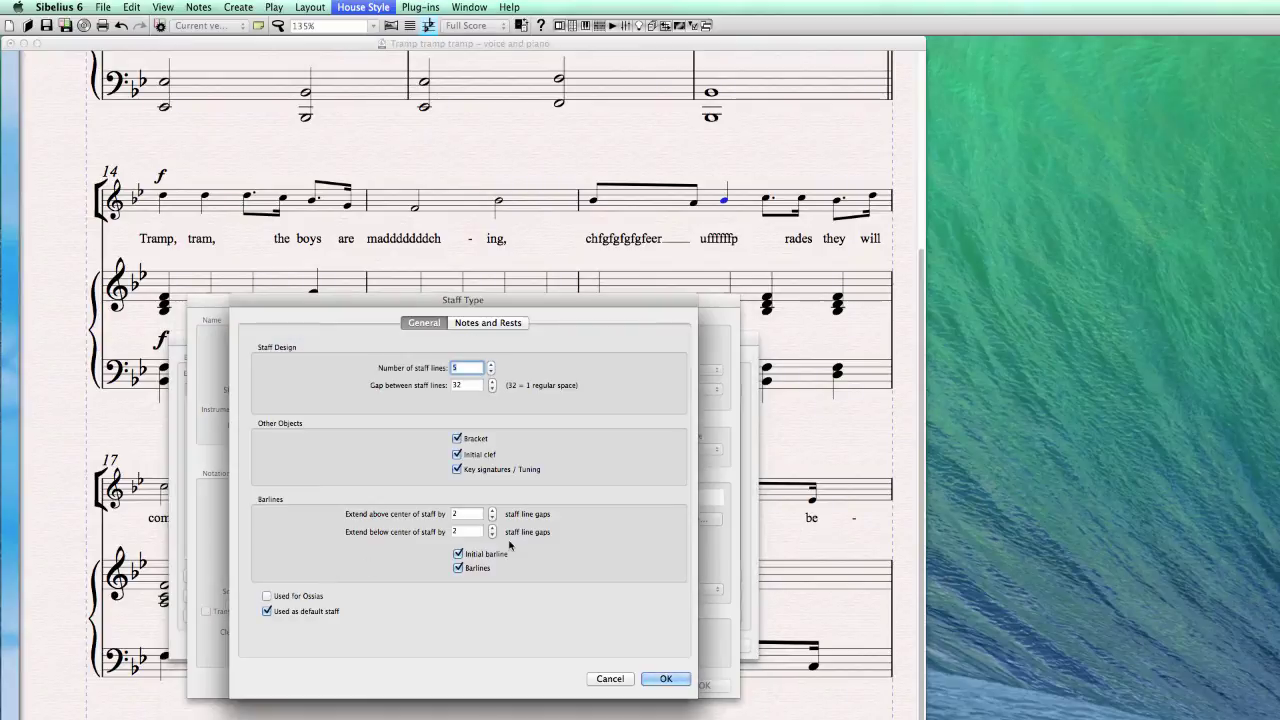
pyautogui.click(482, 323)
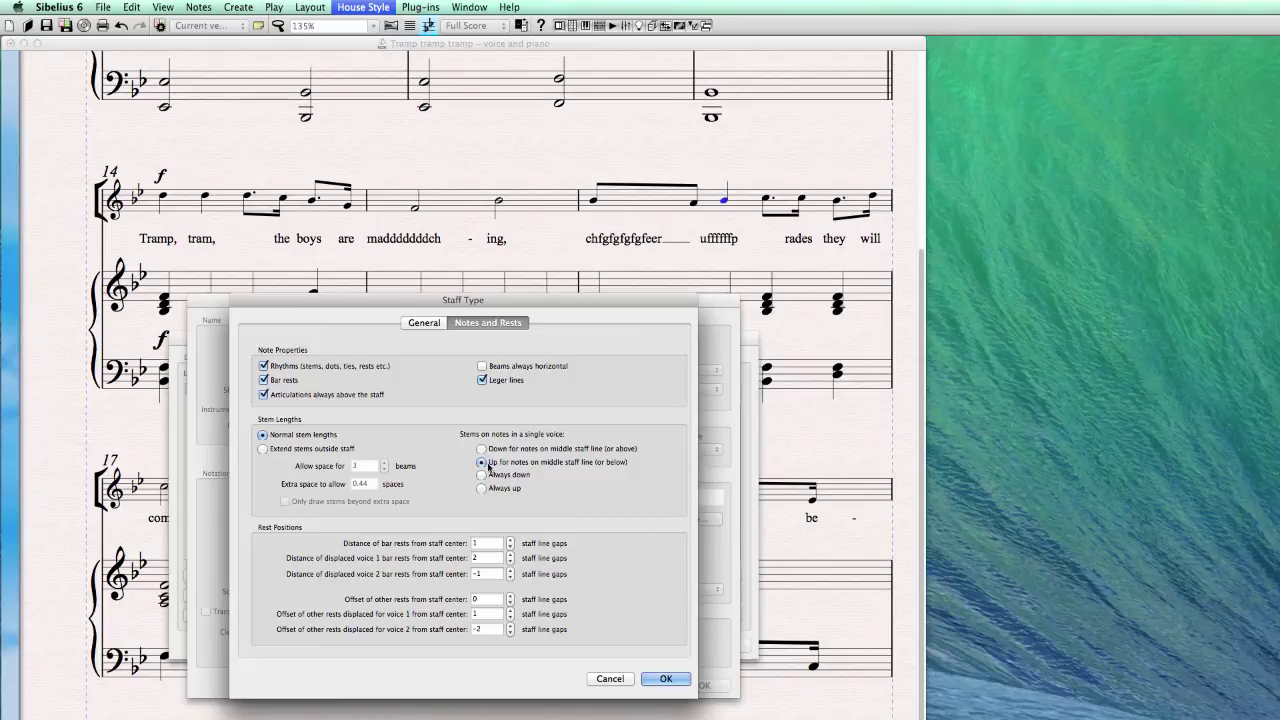
pyautogui.click(484, 449)
pyautogui.click(483, 476)
pyautogui.click(482, 488)
pyautogui.click(484, 449)
pyautogui.click(665, 678)
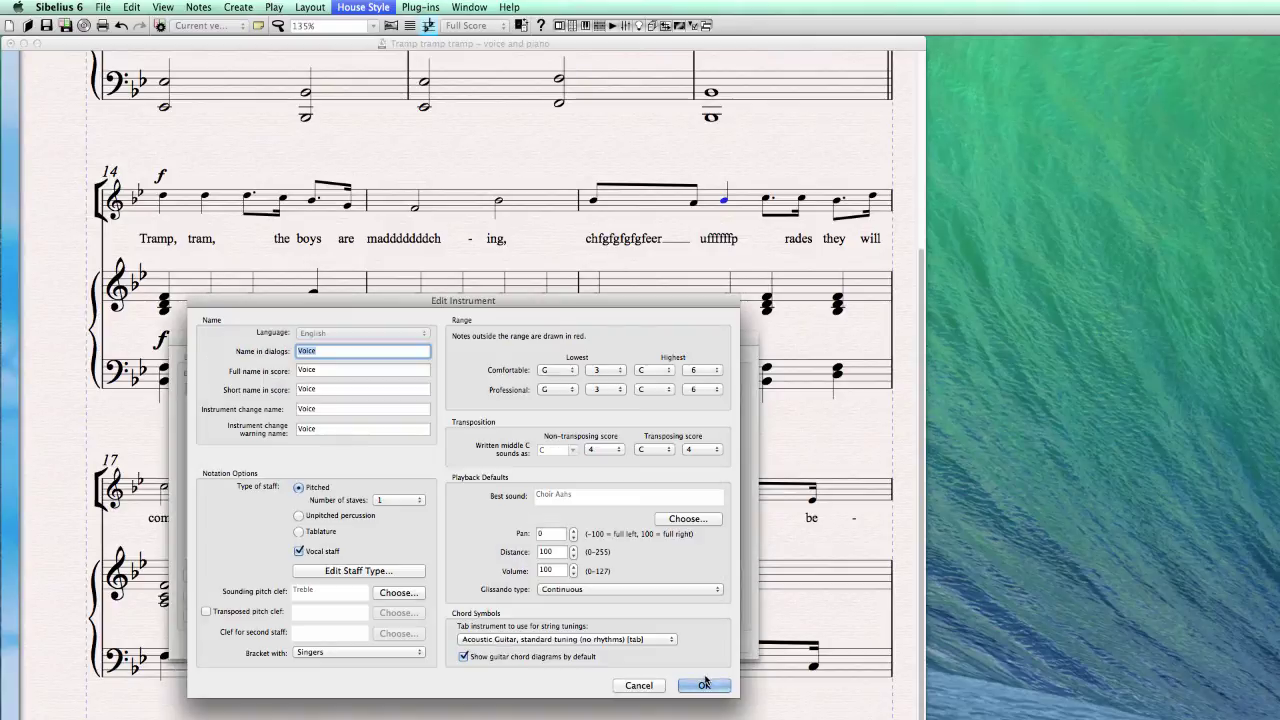
pyautogui.click(704, 684)
pyautogui.click(716, 646)
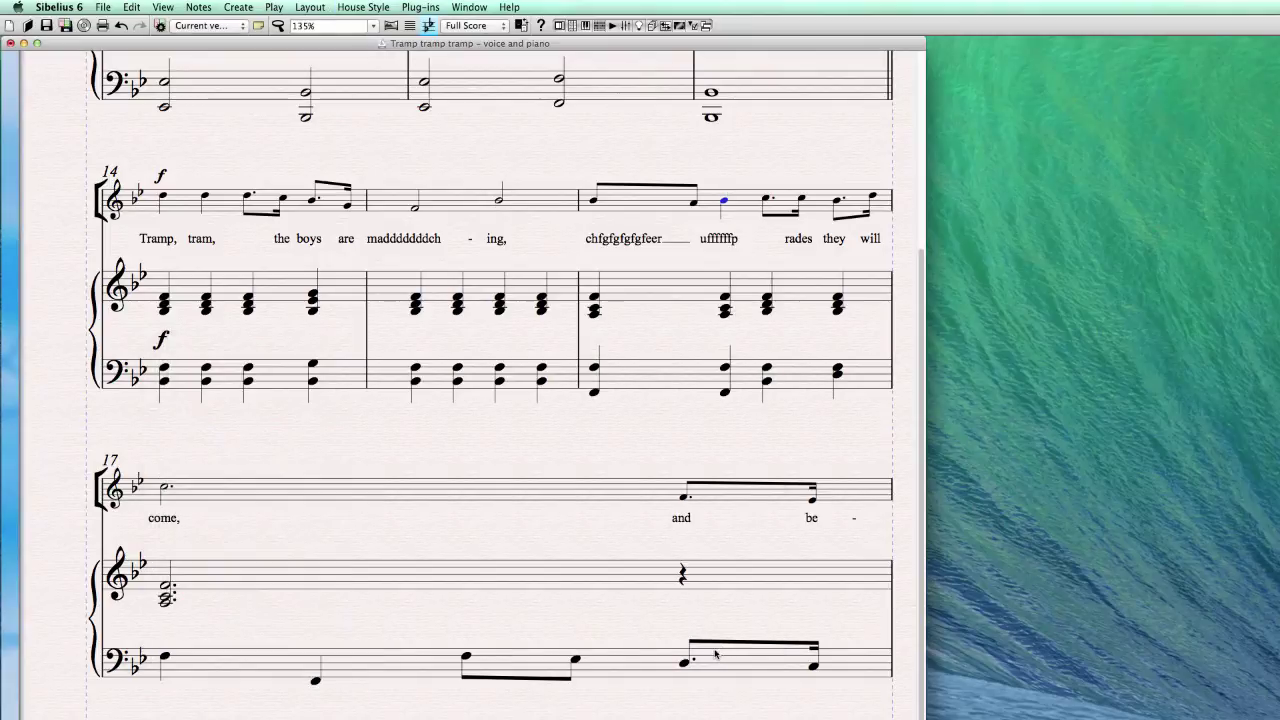
# - Reset the design of bar 15 and clear the selection
pyautogui.click(499, 201)
pyautogui.click(506, 192)
pyautogui.click(352, 8)
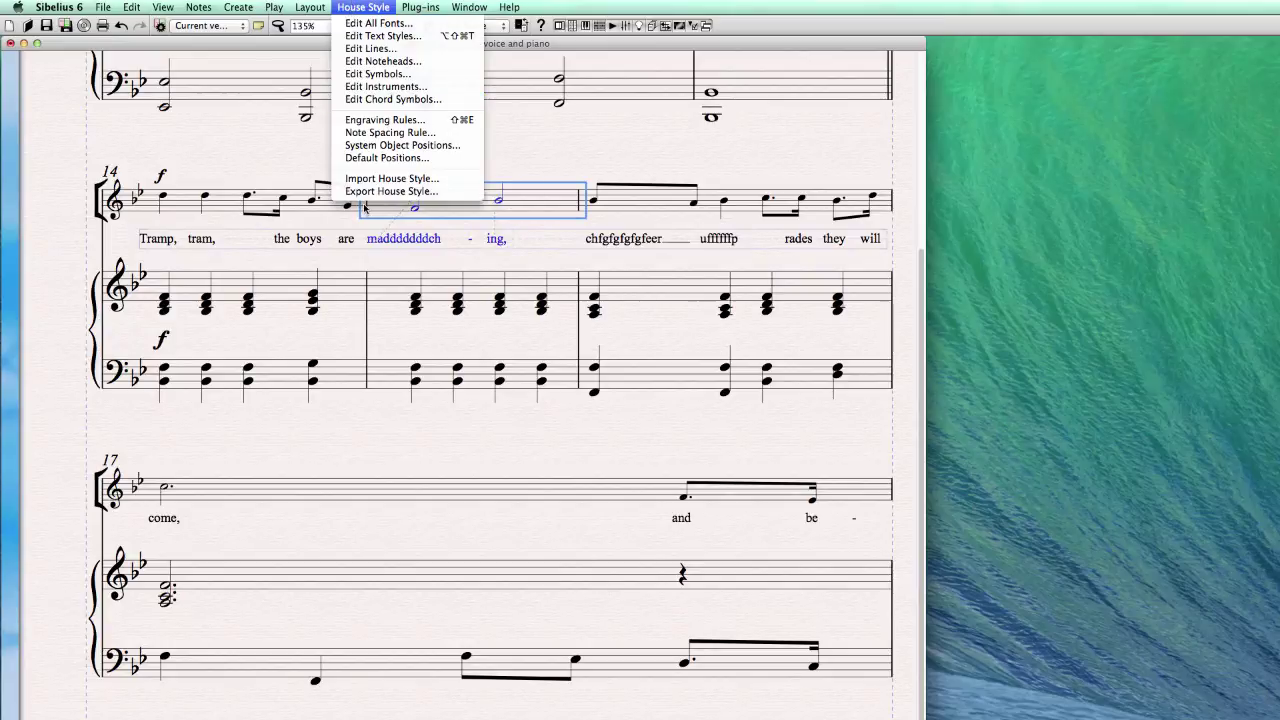
pyautogui.moveTo(320, 5)
pyautogui.click(372, 278)
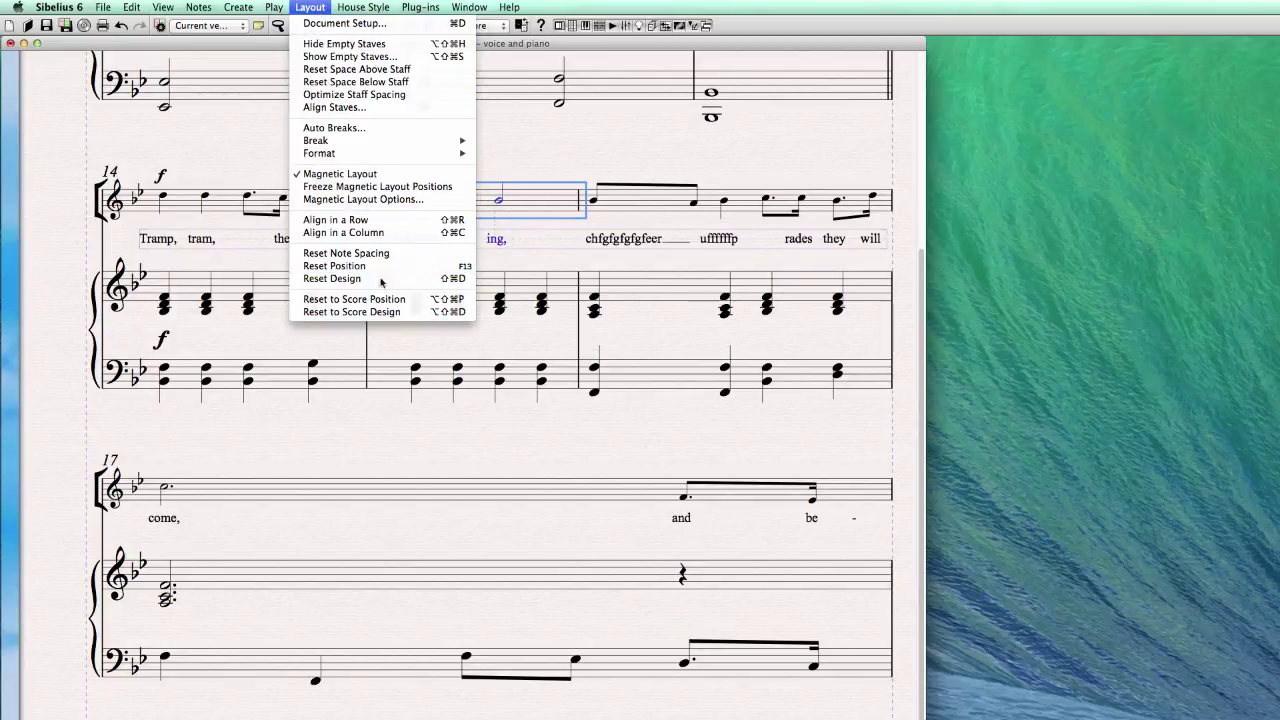
pyautogui.click(486, 154)
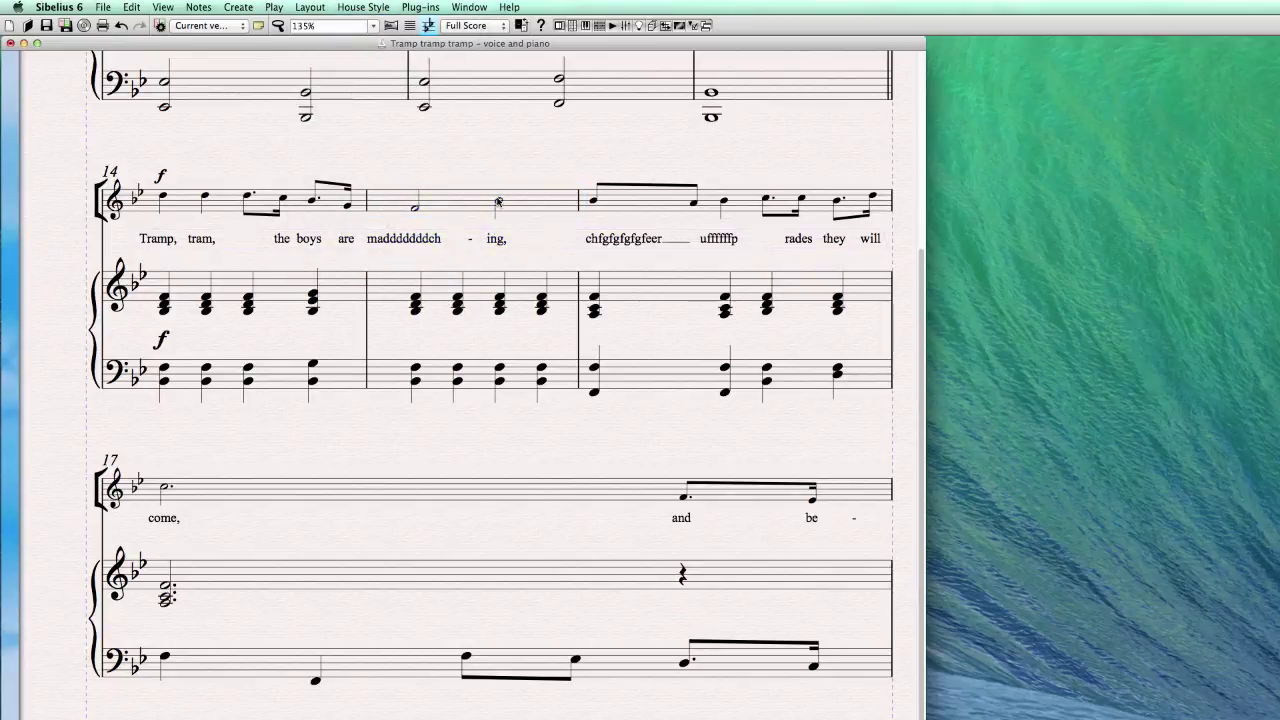
# - Select bars 14–16 and reset their design to defaults
pyautogui.click(508, 204)
pyautogui.click(650, 208)
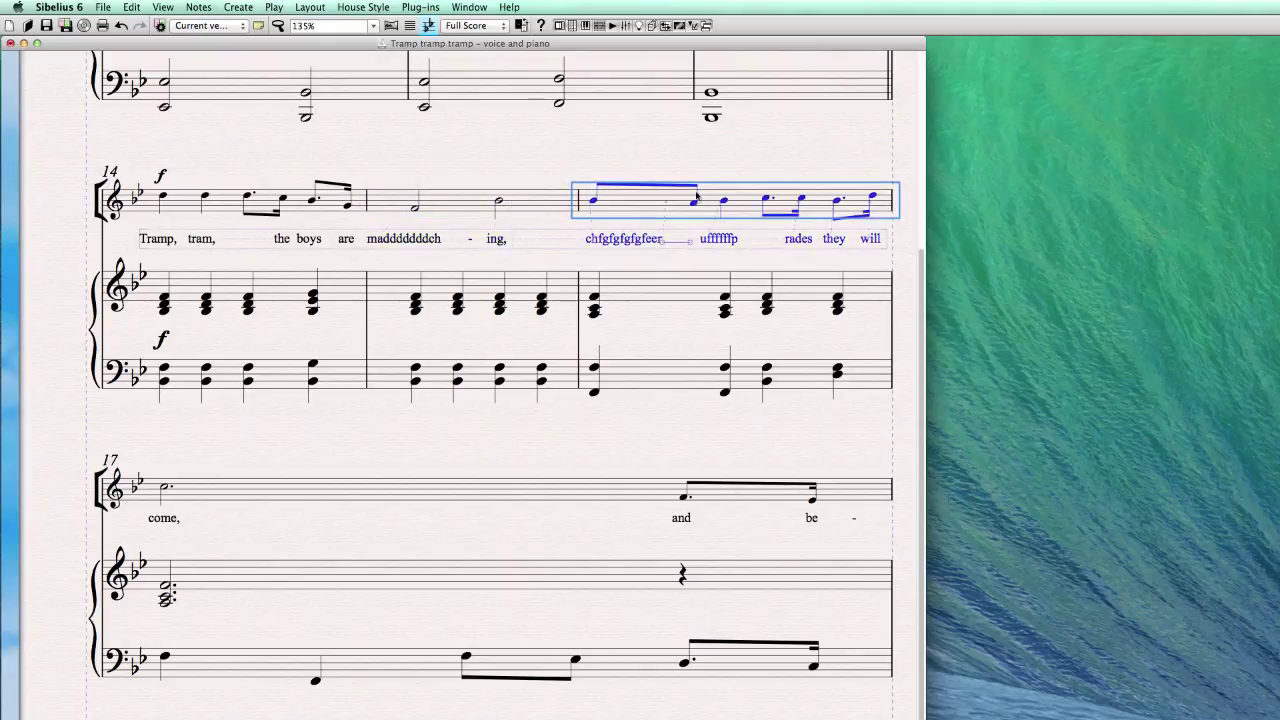
pyautogui.keyDown('shift'); pyautogui.click(270, 214); pyautogui.keyUp('shift')
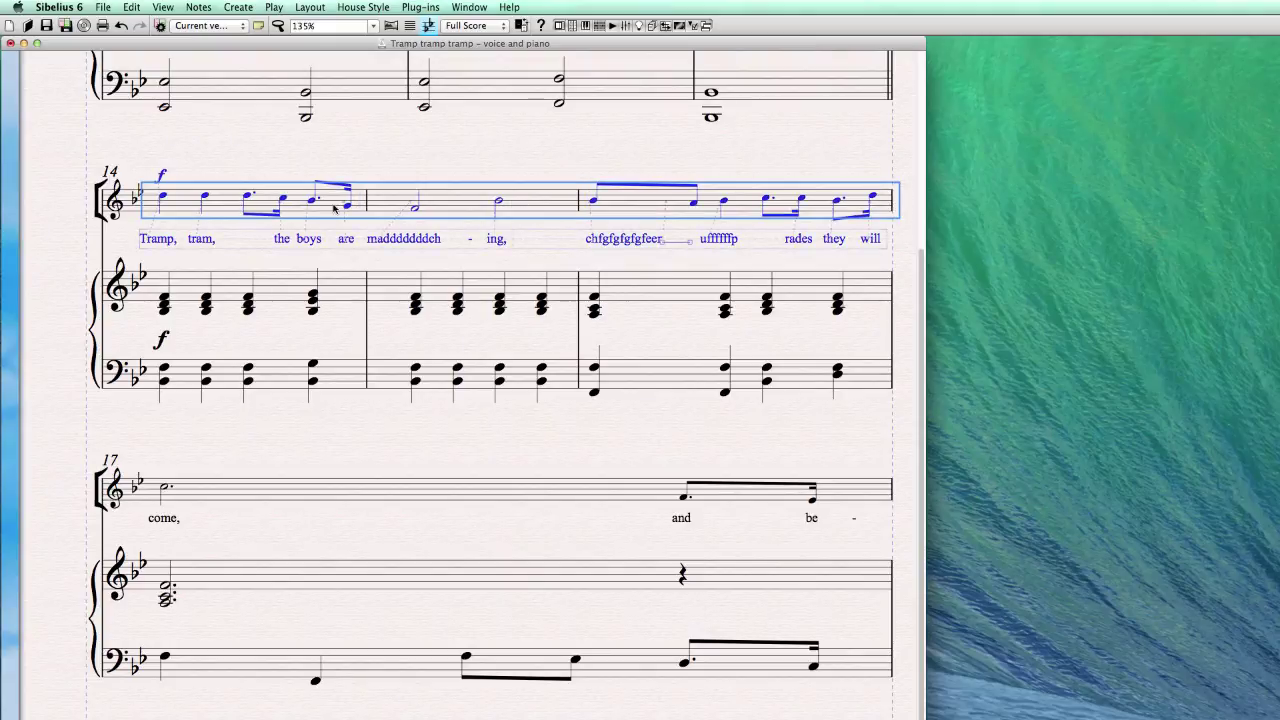
pyautogui.click(350, 5)
pyautogui.moveTo(310, 7)
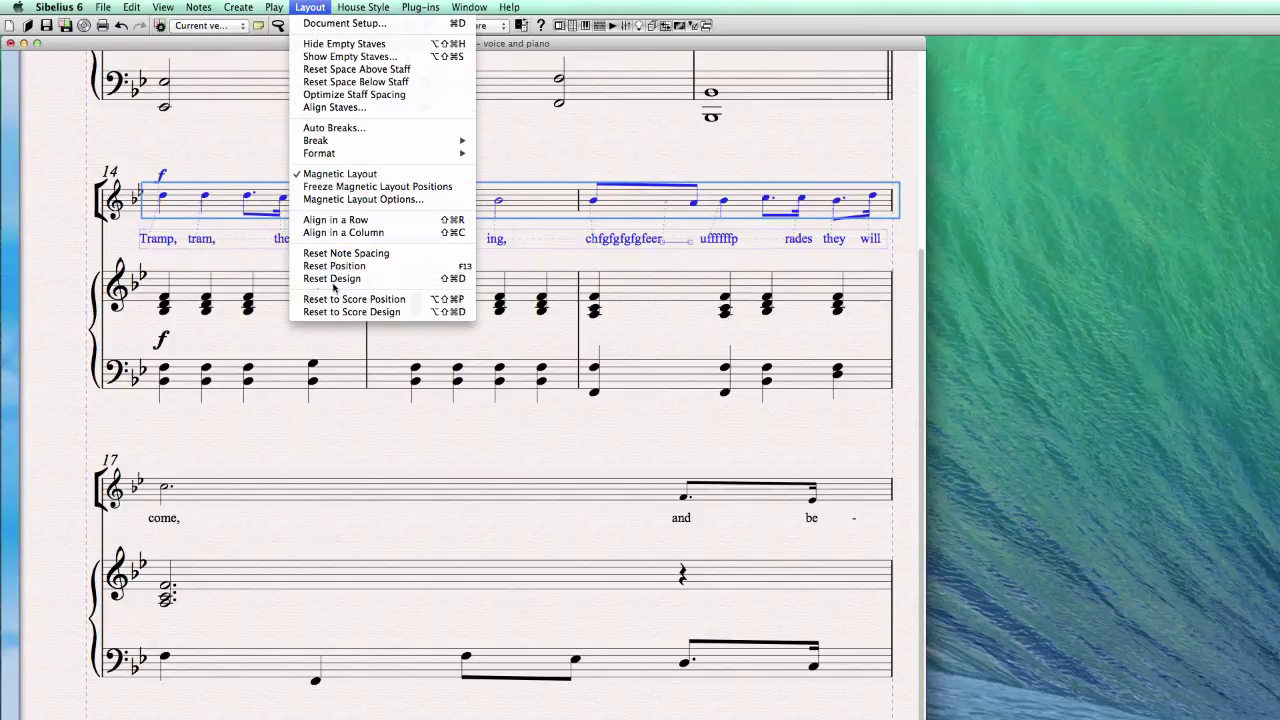
pyautogui.click(438, 279)
pyautogui.press('Escape')
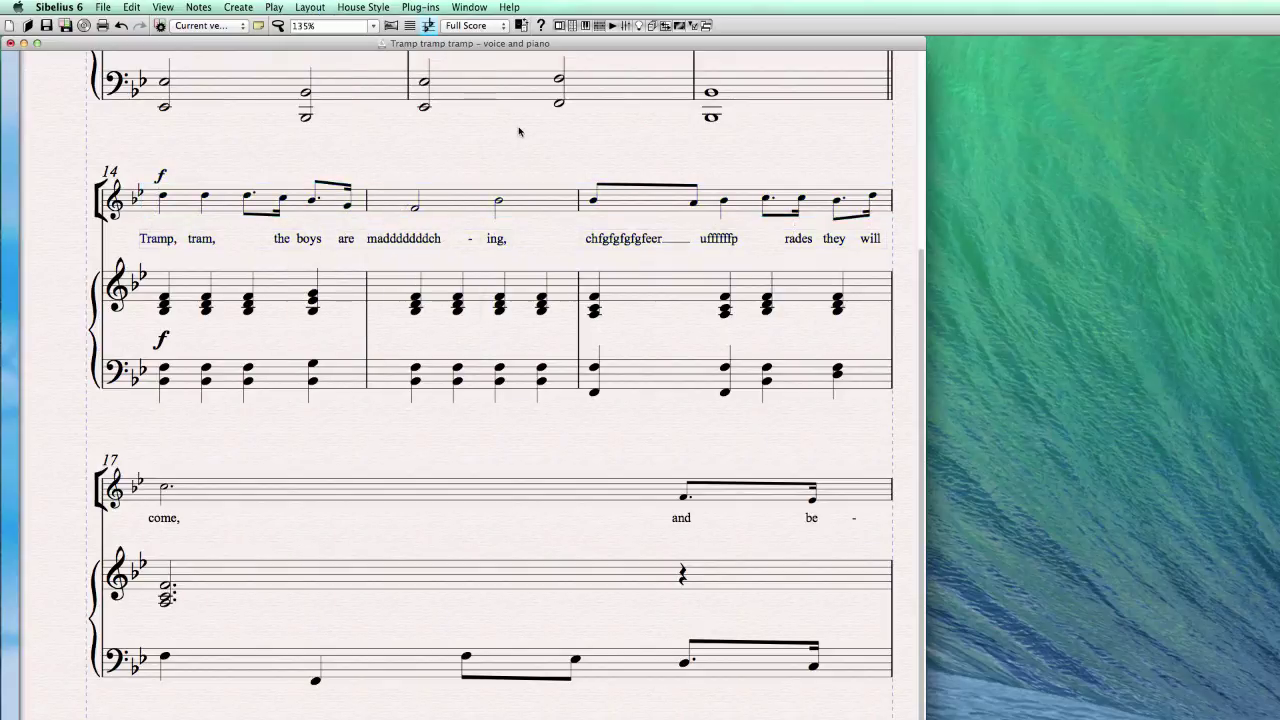